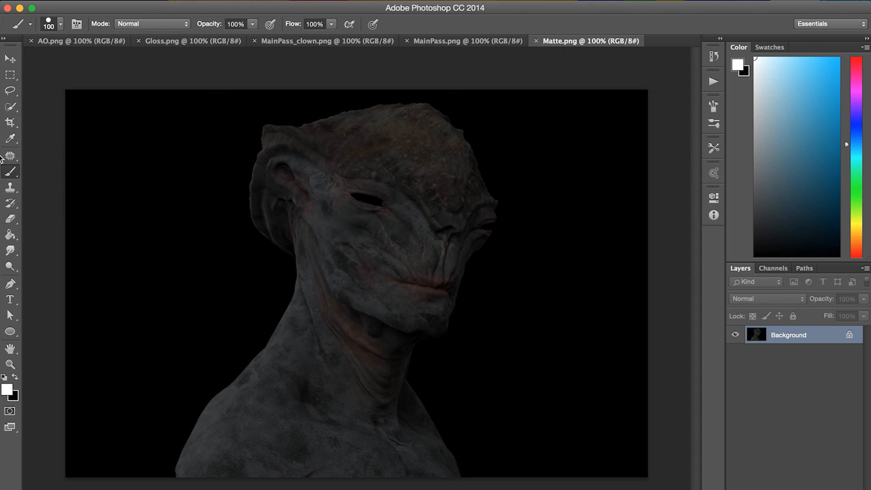
- Copy the entire Matte.png image into MainPass.png as a new layer and close Matte.png
{"action": "left_click", "coordinate": [517, 41]}
{"action": "key", "text": "m"}
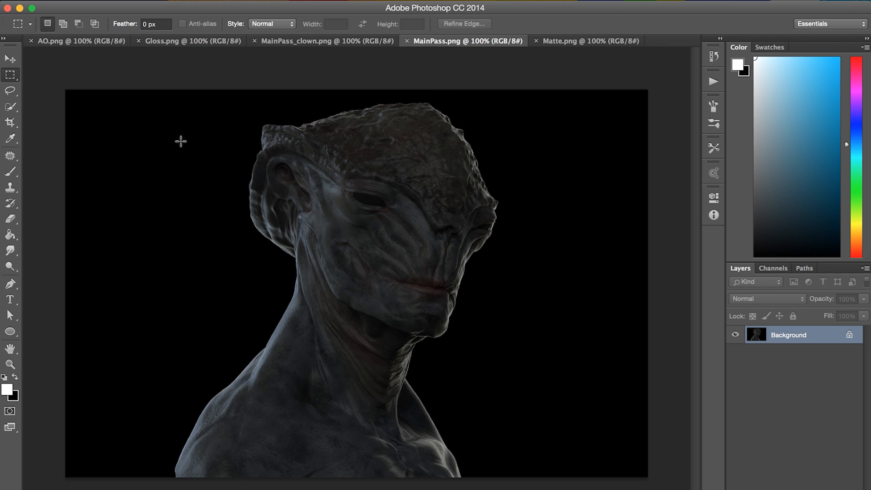
{"action": "left_click", "coordinate": [602, 42]}
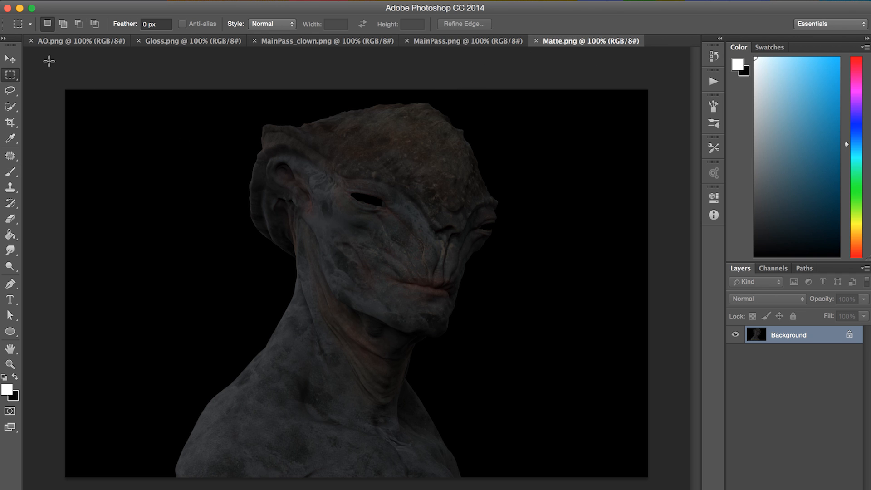
{"action": "left_click_drag", "start_coordinate": [49, 61], "coordinate": [706, 481]}
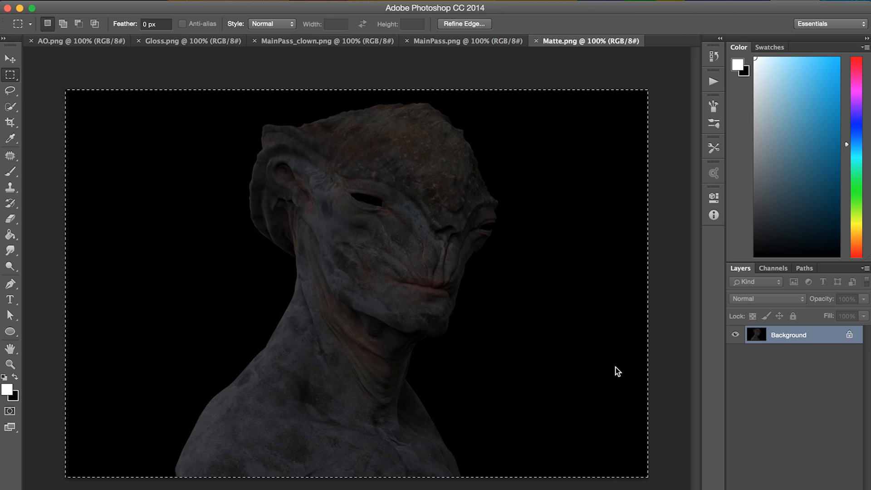
{"action": "left_click", "coordinate": [476, 42]}
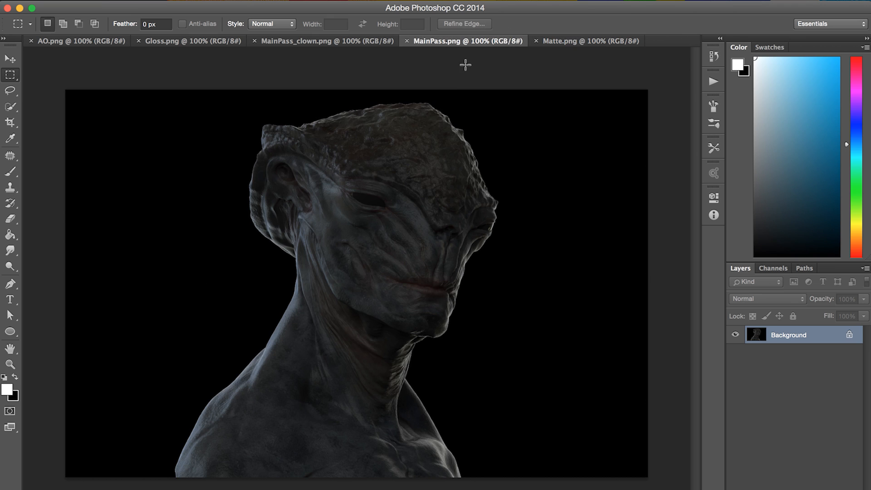
{"action": "key", "text": "super+v"}
{"action": "left_click", "coordinate": [568, 40]}
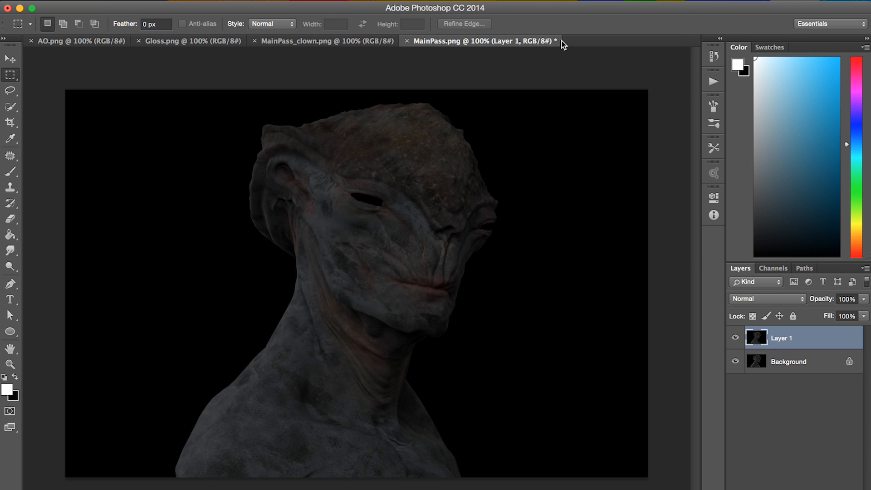
- Copy the entire MainPass_clown.png image into MainPass.png as a new layer and close the clown file
{"action": "left_click", "coordinate": [322, 42]}
{"action": "left_click_drag", "start_coordinate": [65, 90], "coordinate": [672, 454]}
{"action": "key", "text": "super+c"}
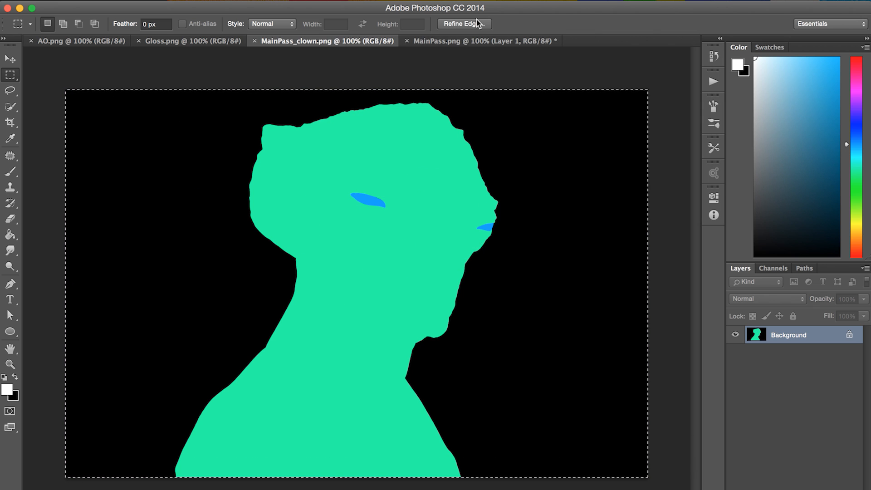
{"action": "left_click", "coordinate": [473, 41]}
{"action": "key", "text": "super+v"}
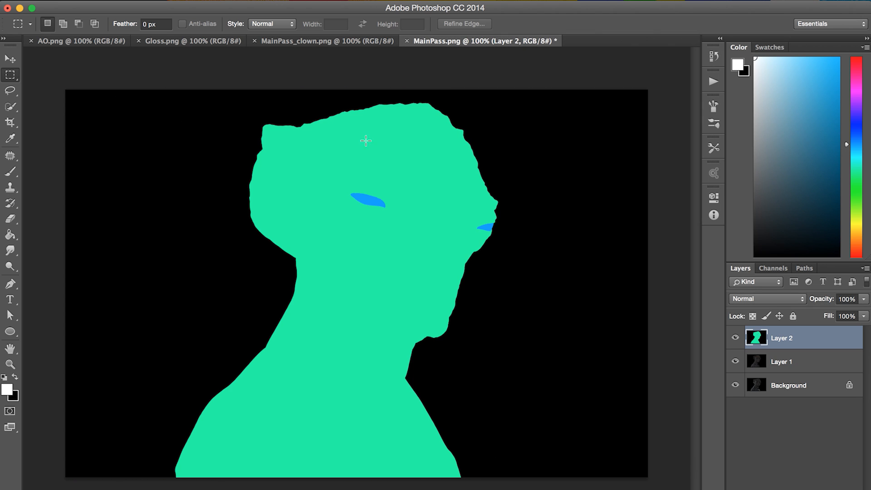
{"action": "left_click", "coordinate": [302, 42]}
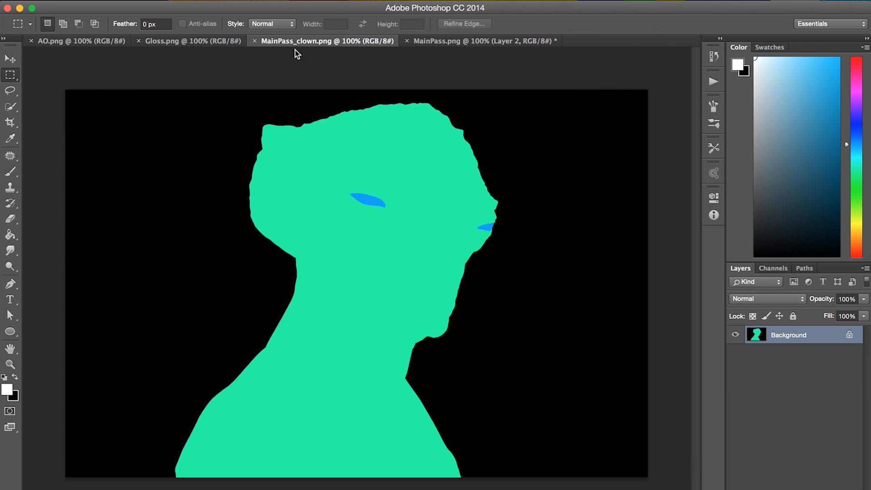
{"action": "left_click", "coordinate": [253, 42]}
- Copy the entire Gloss.png image, close that file, and paste it into MainPass.png as a new layer
{"action": "left_click", "coordinate": [211, 42]}
{"action": "left_click_drag", "start_coordinate": [59, 69], "coordinate": [653, 482]}
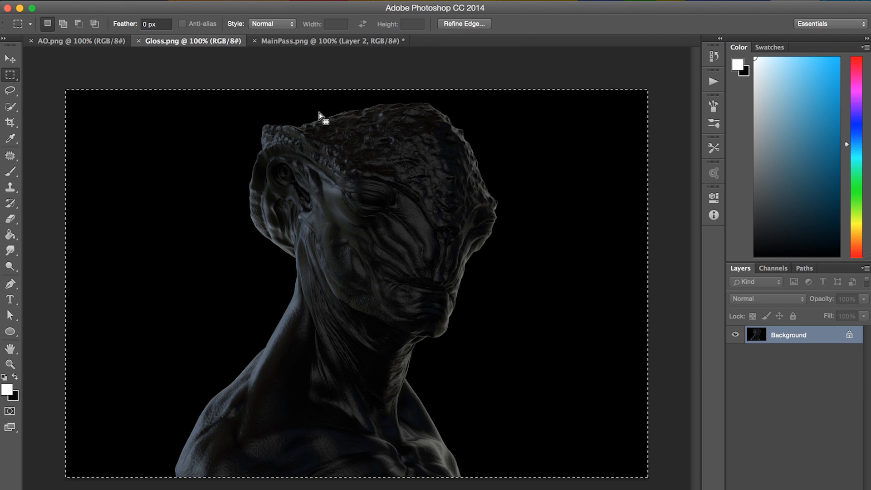
{"action": "left_click", "coordinate": [139, 41]}
{"action": "left_click", "coordinate": [102, 41]}
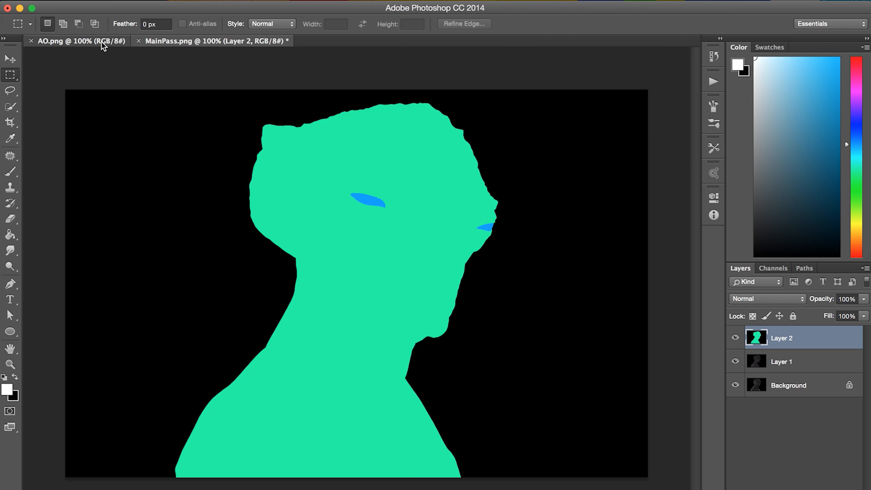
{"action": "left_click", "coordinate": [211, 44]}
{"action": "key", "text": "super+v"}
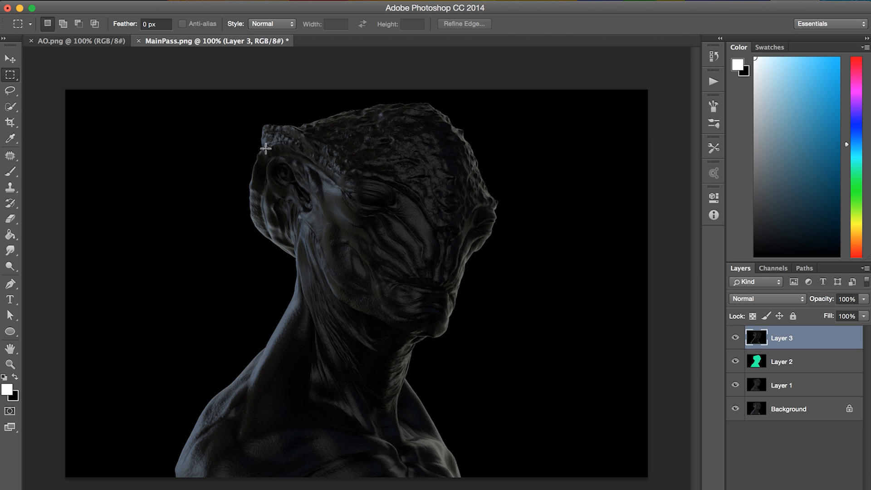
- Copy the entire AO.png image into MainPass.png as a new layer and close AO.png
{"action": "left_click", "coordinate": [92, 41]}
{"action": "left_click_drag", "start_coordinate": [68, 93], "coordinate": [648, 476]}
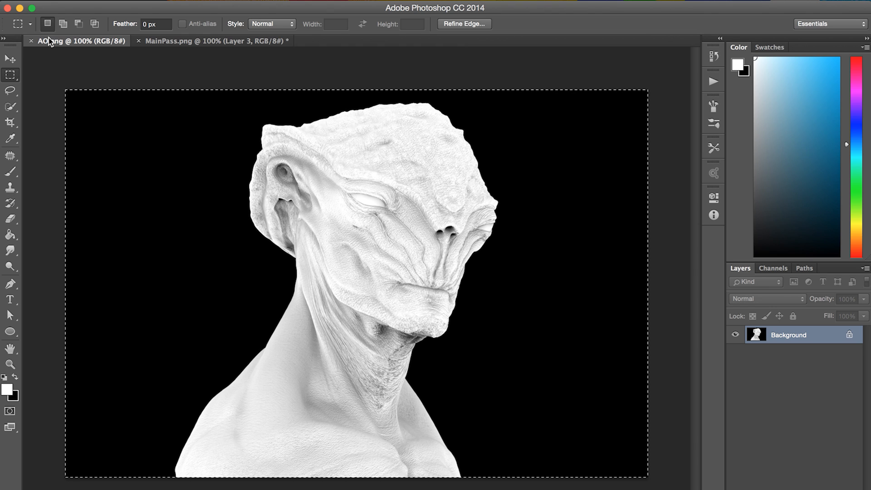
{"action": "left_click", "coordinate": [210, 40]}
{"action": "key", "text": "super+v"}
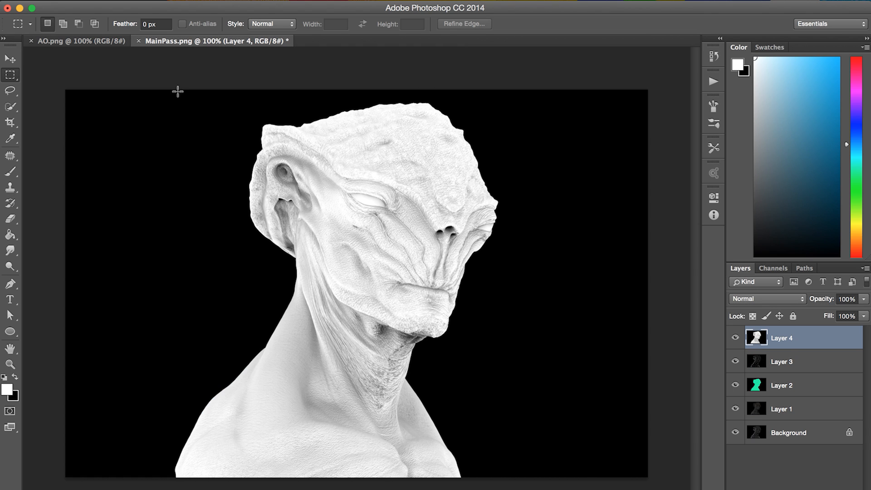
{"action": "left_click", "coordinate": [31, 41]}
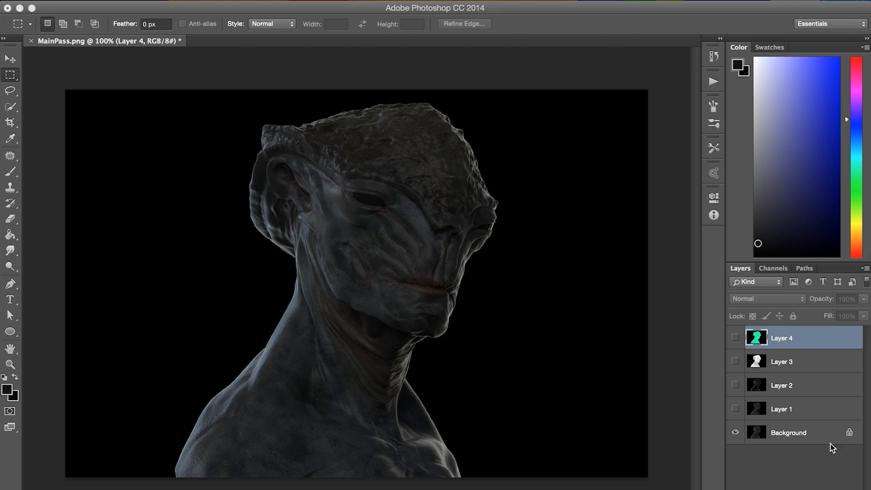
- Unlock the Background layer and turn on the visibility of Layers 1 through 4
{"action": "left_click", "coordinate": [818, 457]}
{"action": "left_click", "coordinate": [852, 438]}
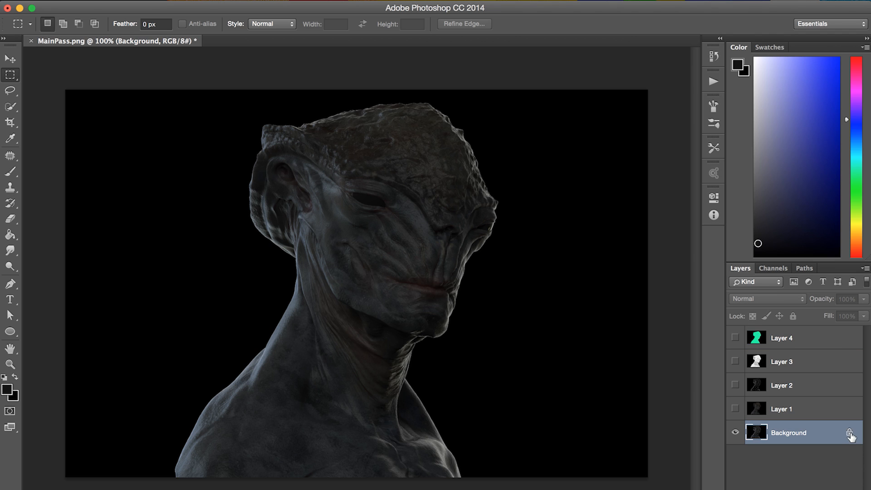
{"action": "left_click", "coordinate": [850, 433]}
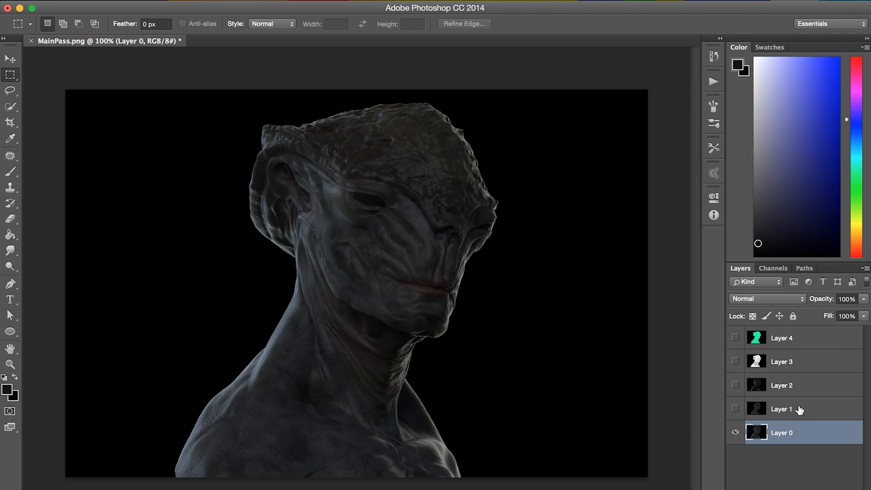
{"action": "left_click_drag", "start_coordinate": [737, 410], "coordinate": [735, 338]}
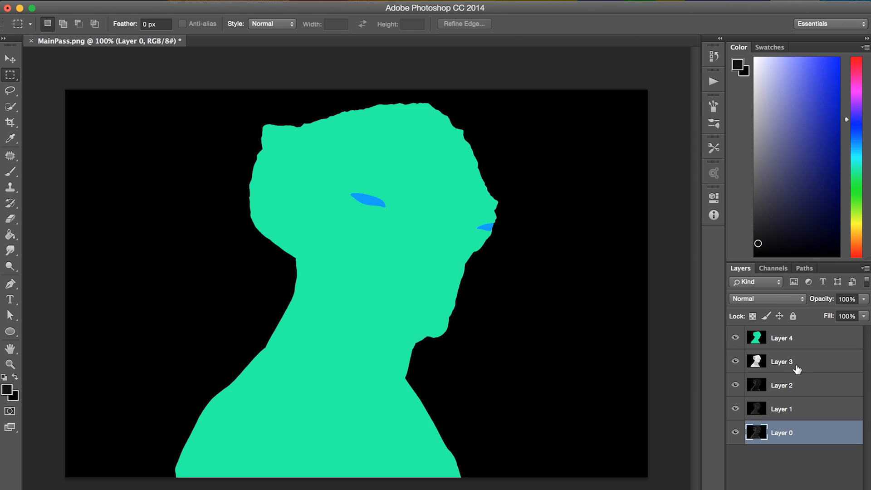
- Group Layer 0 through Layer 3, leaving the green clown pass on Layer 4 outside the group
{"action": "left_click", "coordinate": [789, 369], "text": "shift"}
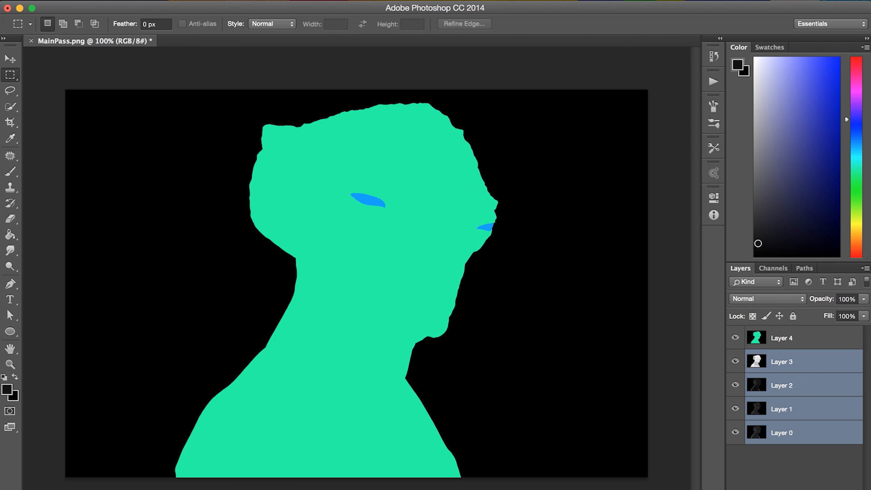
{"action": "key", "text": "super+g"}
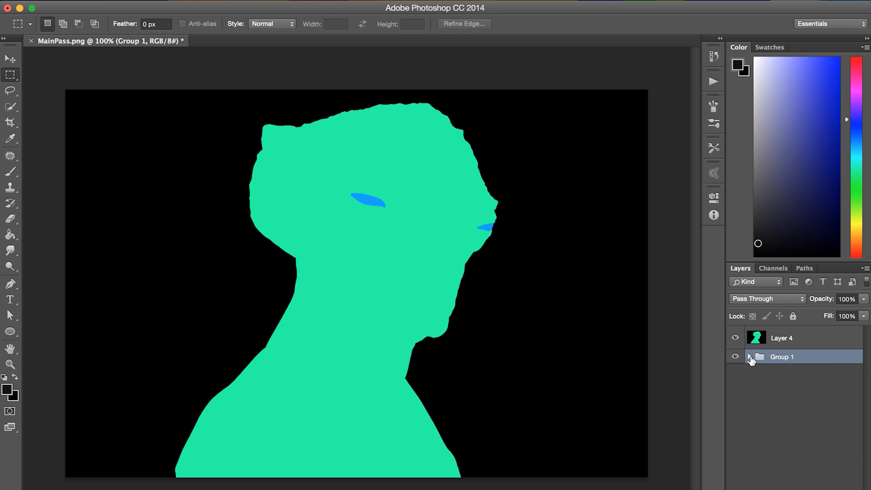
{"action": "left_click", "coordinate": [750, 357]}
{"action": "left_click", "coordinate": [750, 358]}
- Select the whole figure on Layer 4 with Color Range, sampling the green body and adding the blue eyes
{"action": "left_click", "coordinate": [760, 345]}
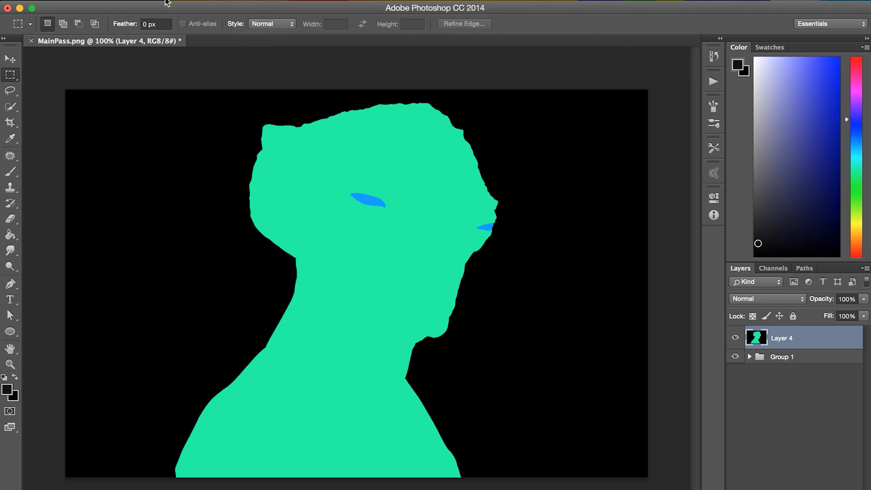
{"action": "left_click", "coordinate": [167, 2]}
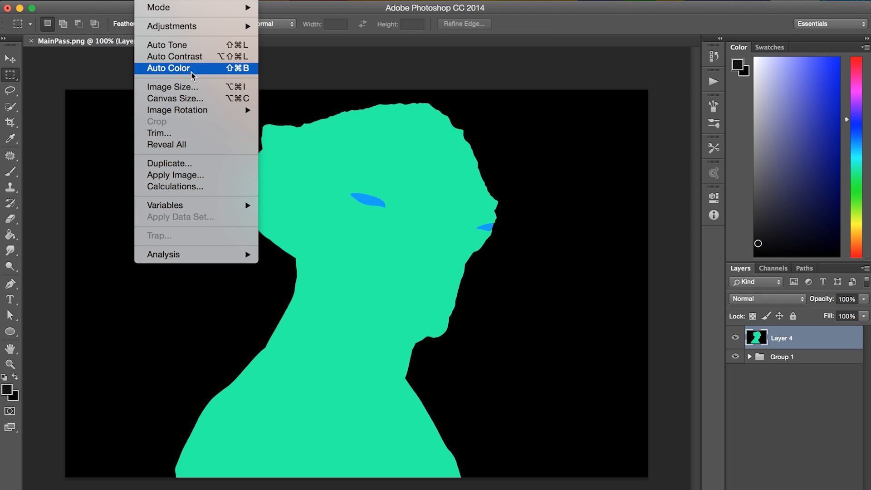
{"action": "mouse_move", "coordinate": [254, 2]}
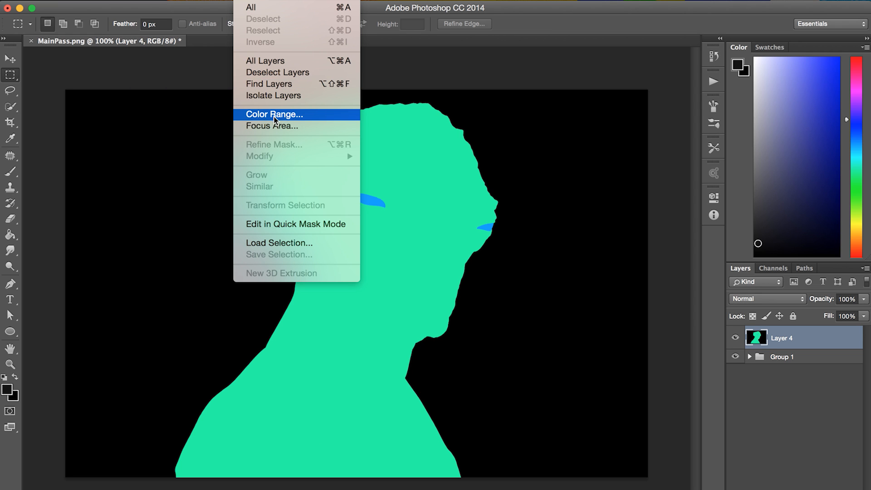
{"action": "left_click", "coordinate": [279, 114]}
{"action": "left_click", "coordinate": [342, 172]}
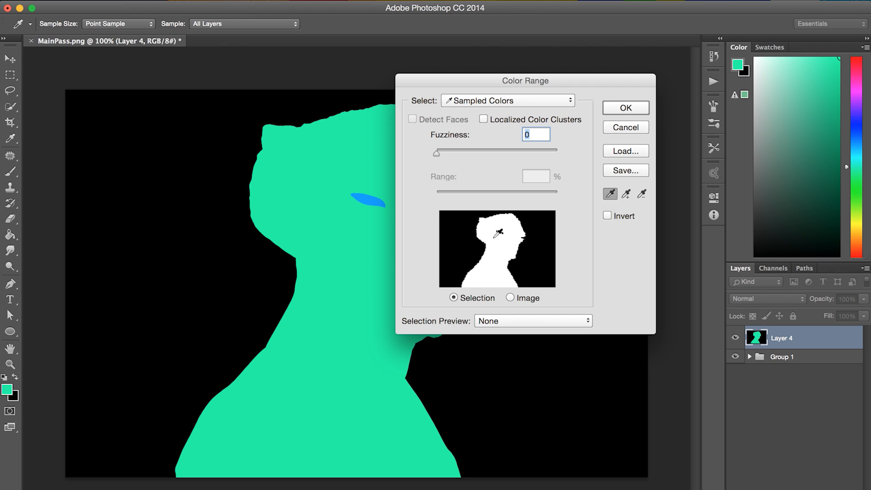
{"action": "left_click", "coordinate": [370, 202]}
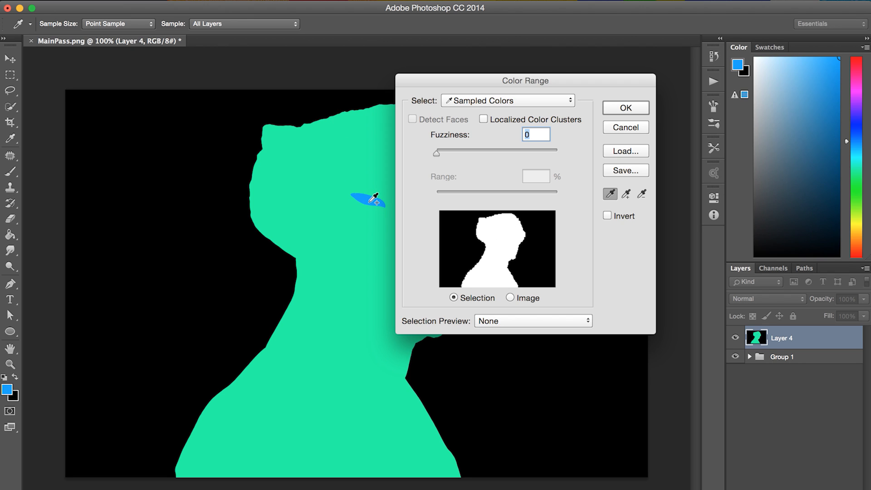
{"action": "left_click", "coordinate": [617, 110]}
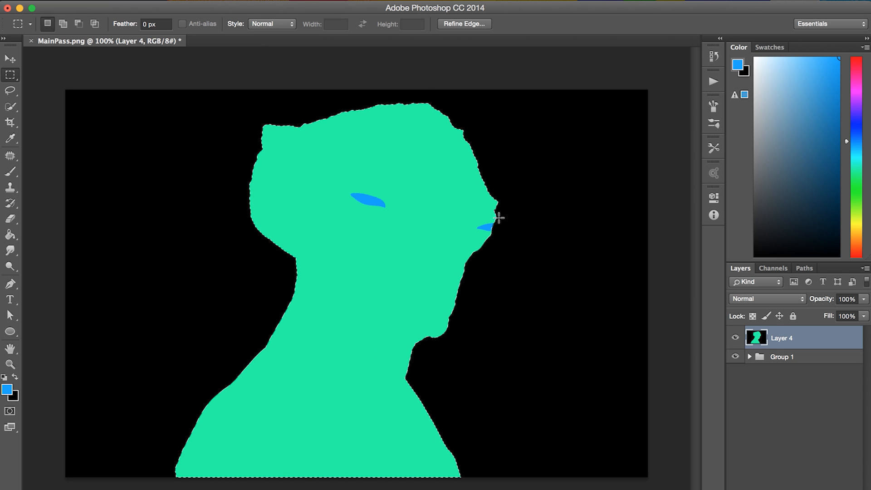
- Add a layer mask to Group 1 from the figure selection and hide Layer 4
{"action": "left_click", "coordinate": [781, 359]}
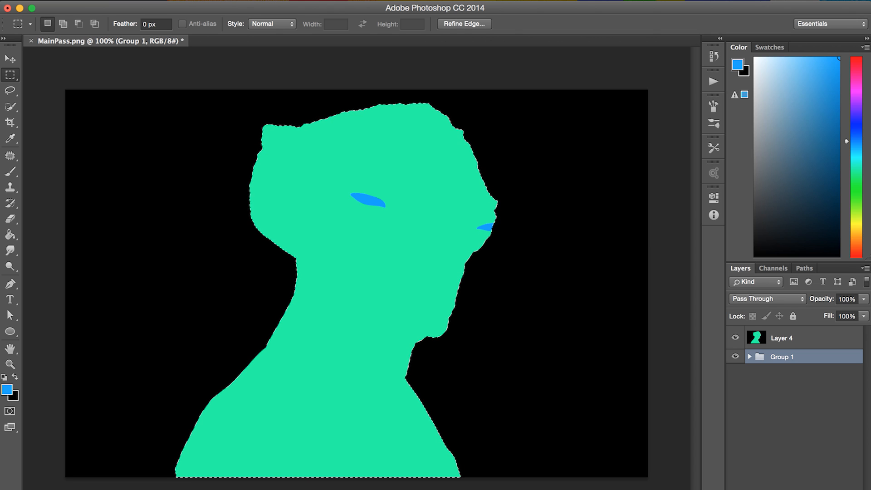
{"action": "left_click", "coordinate": [792, 472]}
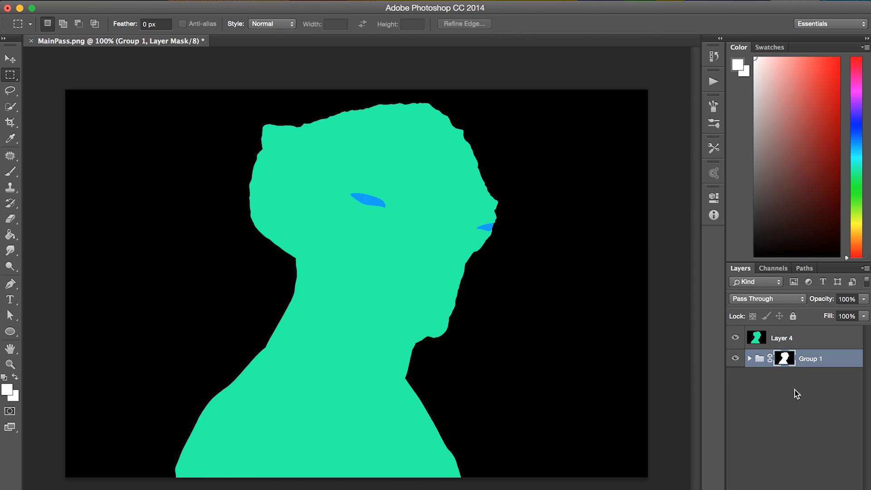
{"action": "left_click", "coordinate": [736, 338]}
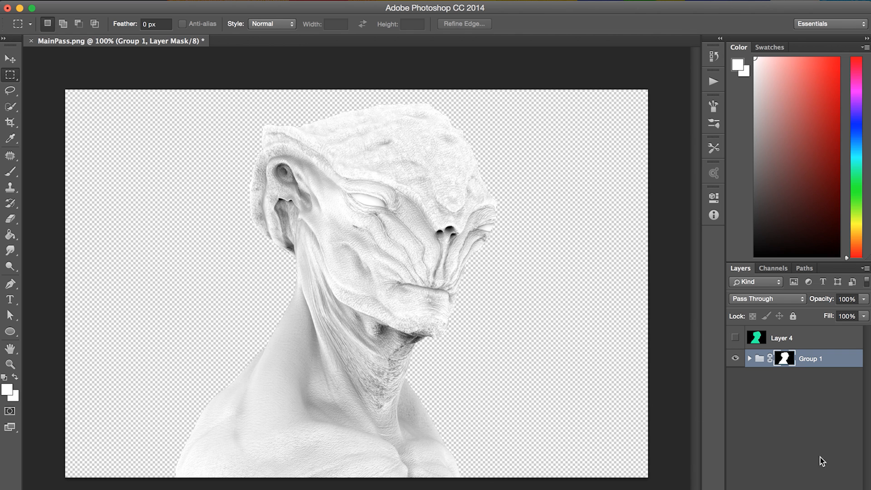
- Create a new layer beneath Group 1 and fill it with black as the background
{"action": "left_click", "coordinate": [829, 488]}
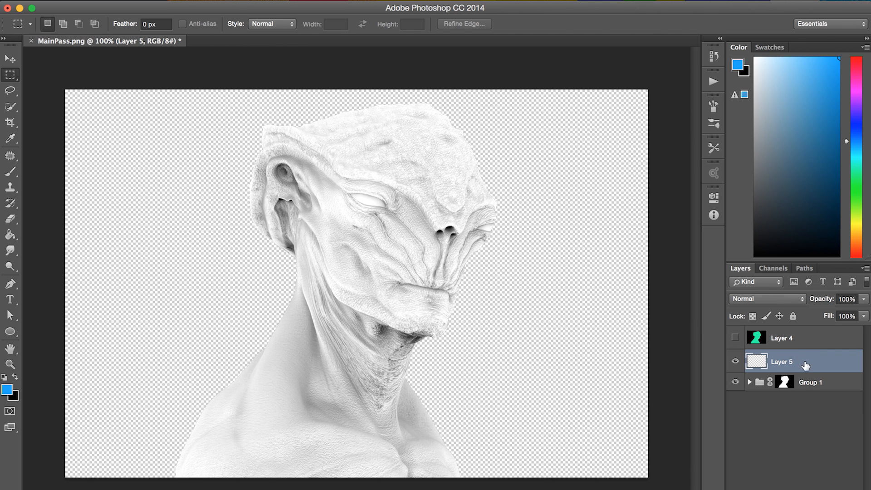
{"action": "left_click_drag", "start_coordinate": [805, 365], "coordinate": [802, 396]}
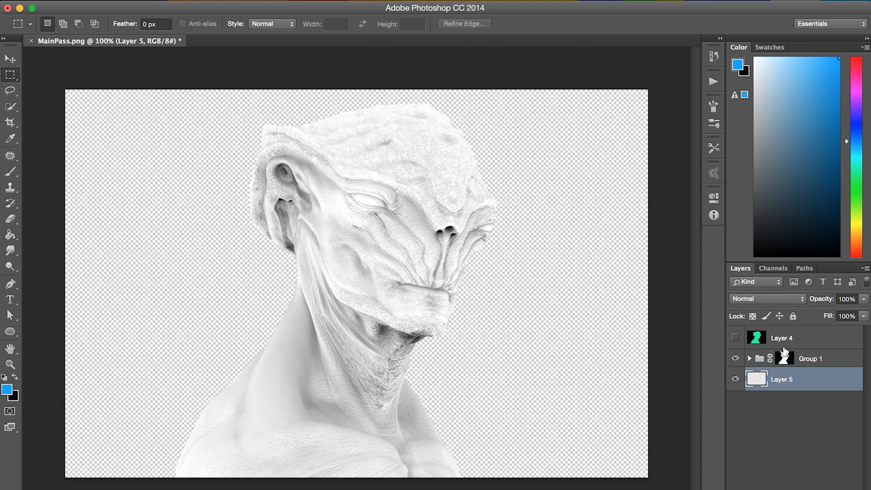
{"action": "left_click_drag", "start_coordinate": [804, 218], "coordinate": [801, 271]}
{"action": "key", "text": "g"}
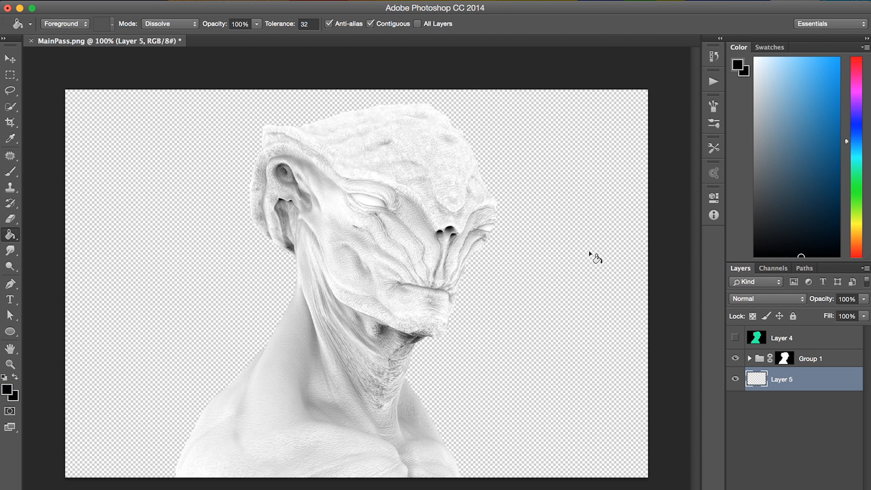
{"action": "left_click", "coordinate": [584, 262]}
{"action": "key", "text": "m"}
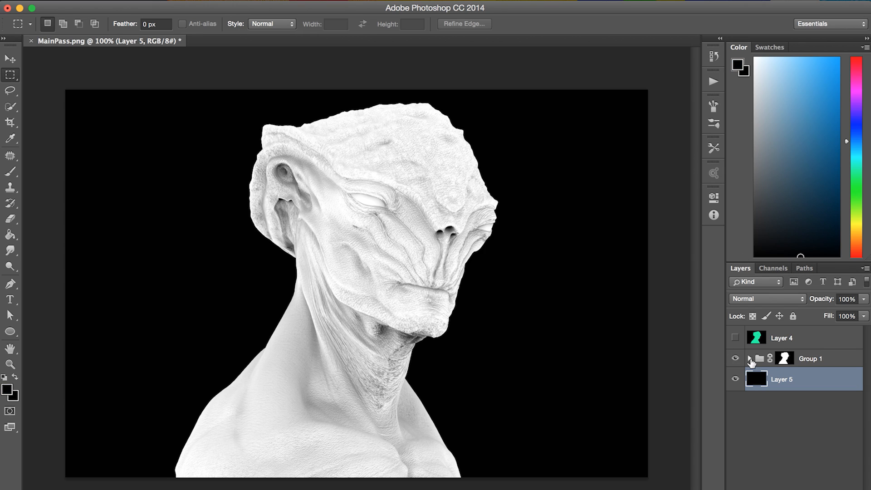
- Expand Group 1, hide Layer 3 and Layer 2 while keeping Layer 1 visible, and select Layer 1
{"action": "left_click", "coordinate": [750, 358]}
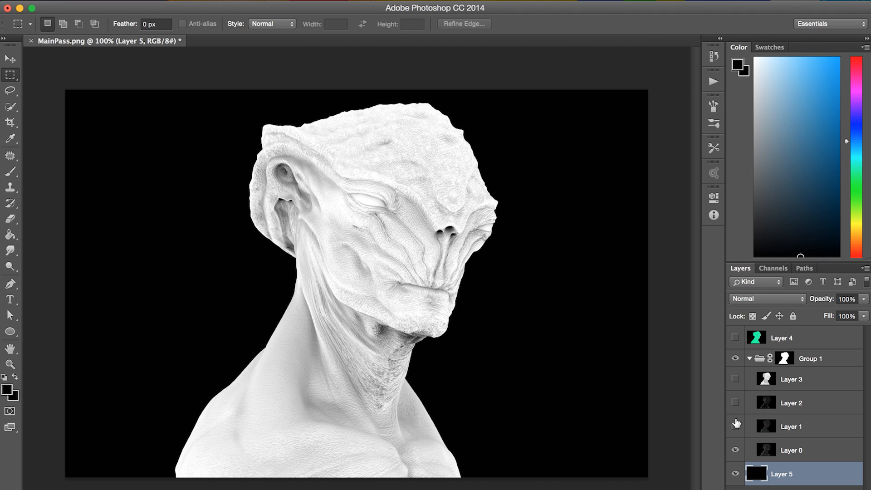
{"action": "left_click", "coordinate": [736, 426]}
{"action": "left_click", "coordinate": [795, 451]}
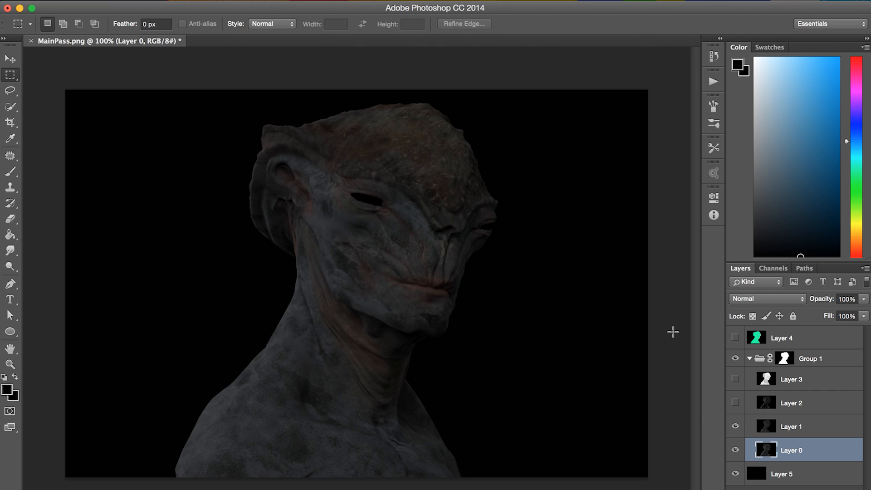
{"action": "left_click", "coordinate": [803, 430]}
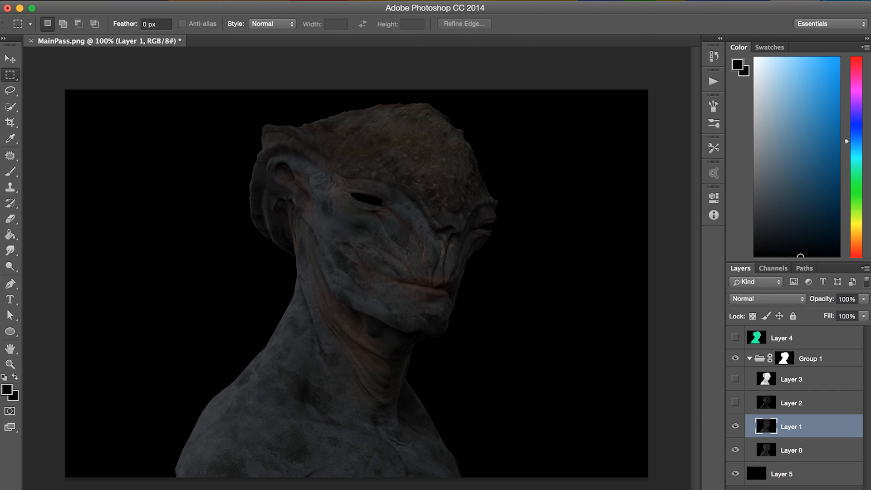
- Add a layer mask to Layer 1 and fill the mask with black
{"action": "left_click", "coordinate": [809, 488]}
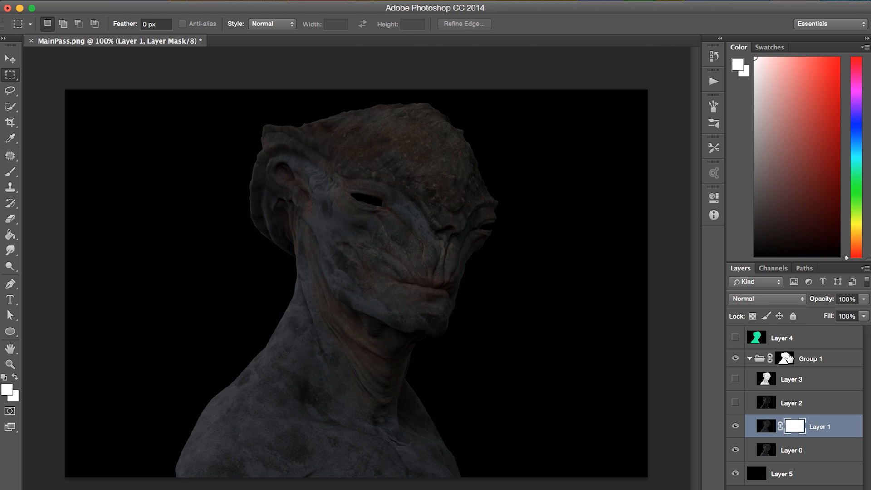
{"action": "left_click_drag", "start_coordinate": [800, 230], "coordinate": [804, 266]}
{"action": "key", "text": "g"}
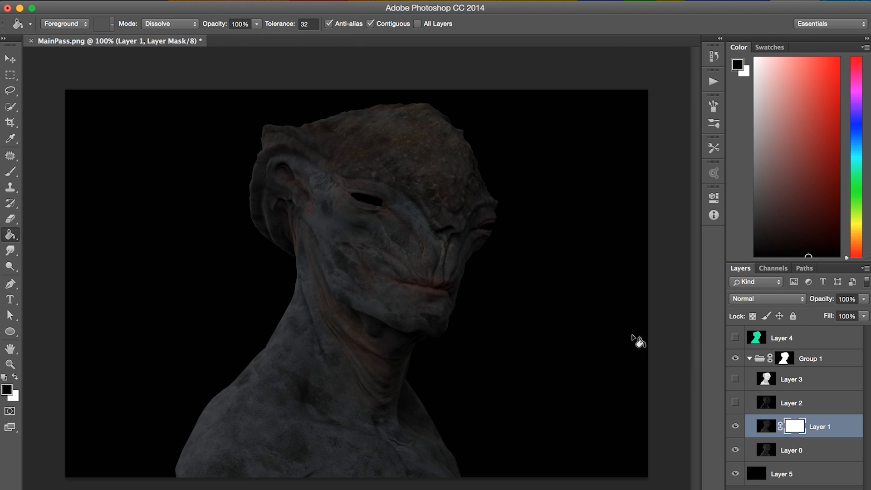
{"action": "left_click", "coordinate": [604, 330]}
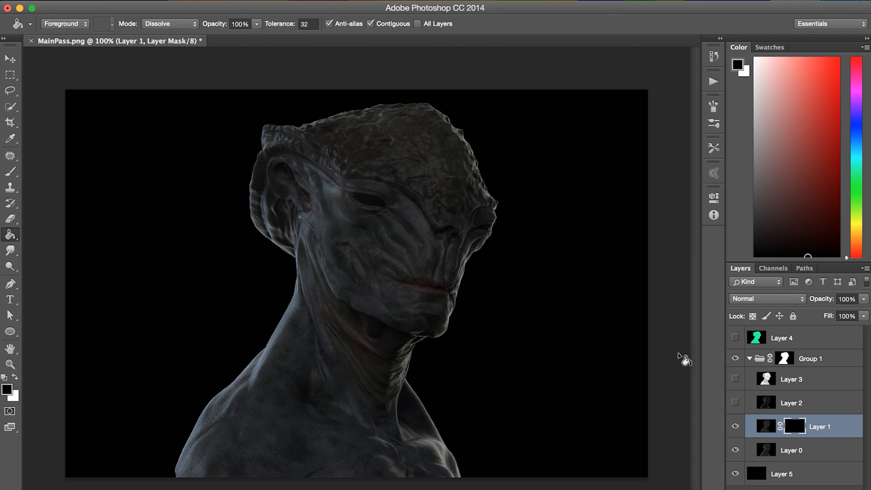
- Choose the 60 px speckled brush with 100% hardness and paint white on Layer 1's mask beside the nose
{"action": "key", "text": "b"}
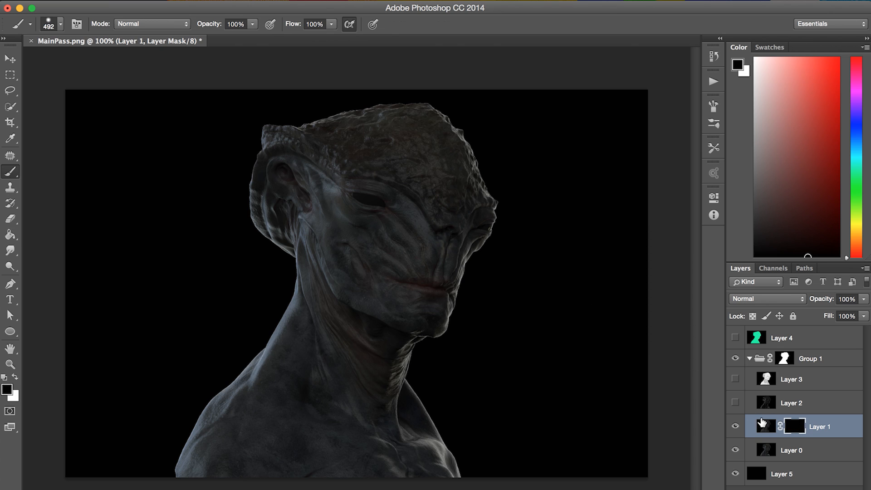
{"action": "right_click", "coordinate": [396, 193]}
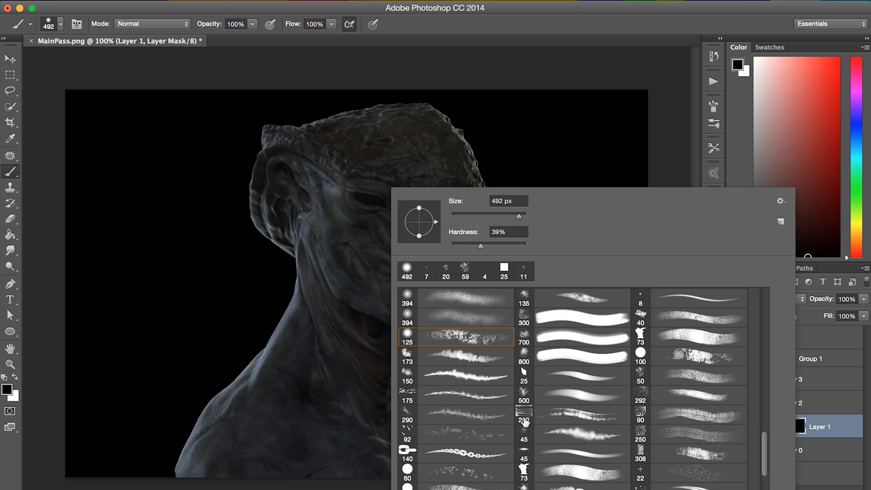
{"action": "left_click", "coordinate": [472, 481]}
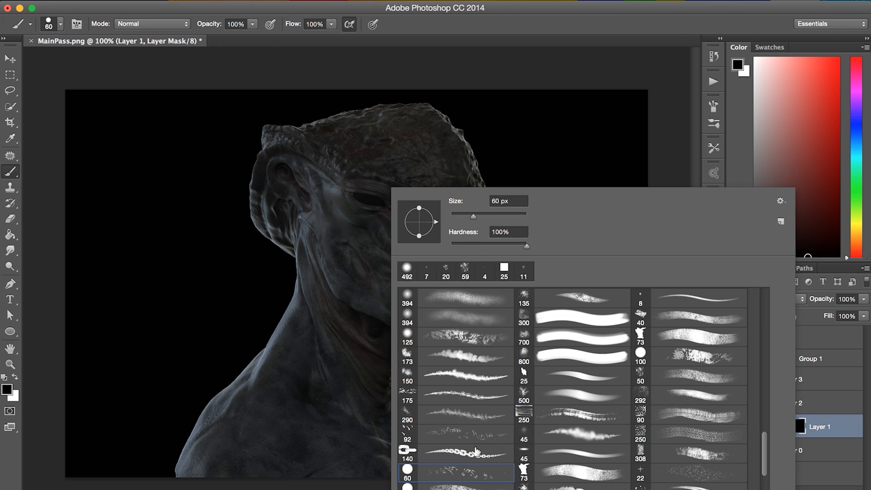
{"action": "left_click", "coordinate": [261, 321]}
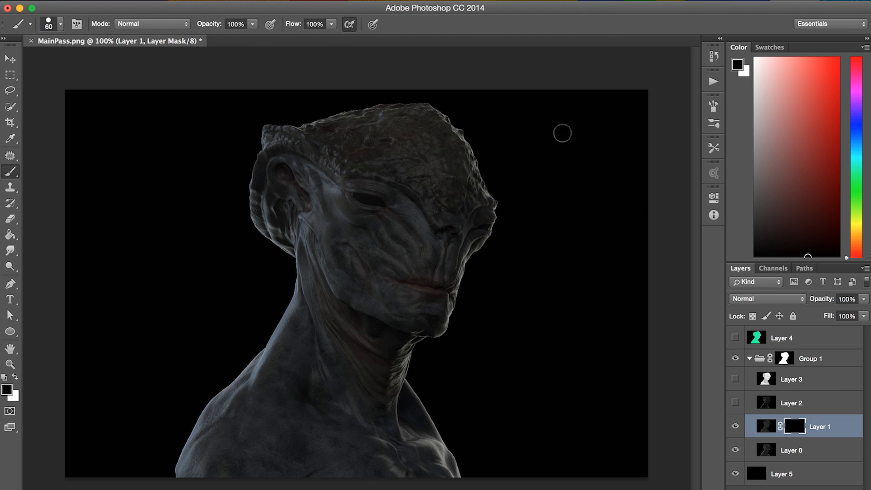
{"action": "key", "text": "x"}
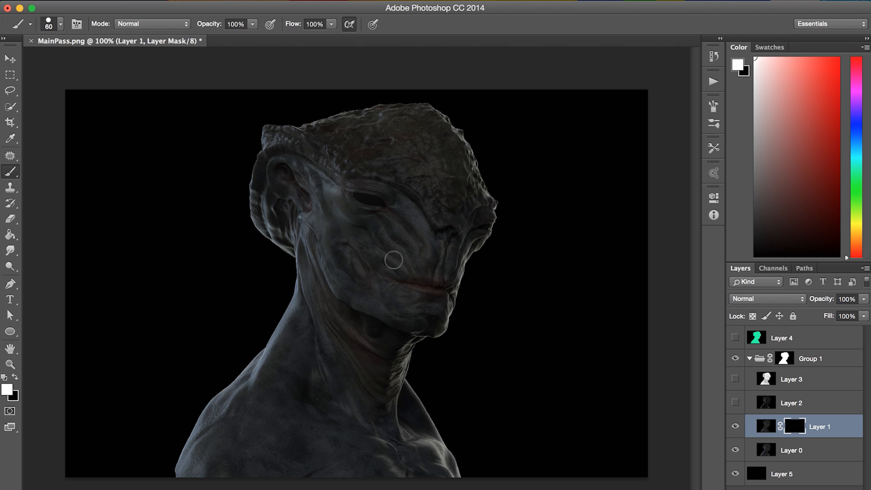
{"action": "mouse_move", "coordinate": [420, 229]}
{"action": "left_mouse_down"}
{"action": "mouse_move", "coordinate": [420, 284]}
{"action": "mouse_move", "coordinate": [436, 263]}
{"action": "left_mouse_up"}
- Switch to the 80 px speckled brush and paint white on Layer 1's mask over the temple, forehead, lower neck and cheek
{"action": "right_click", "coordinate": [436, 273]}
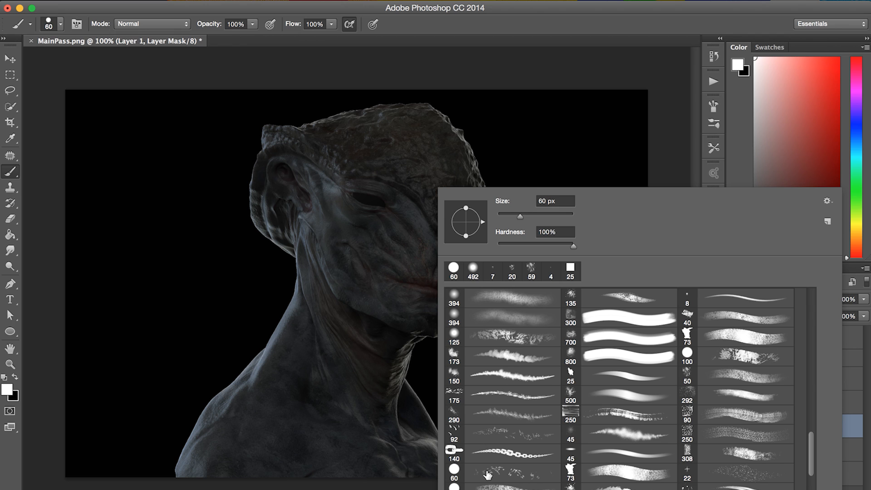
{"action": "left_click", "coordinate": [413, 236]}
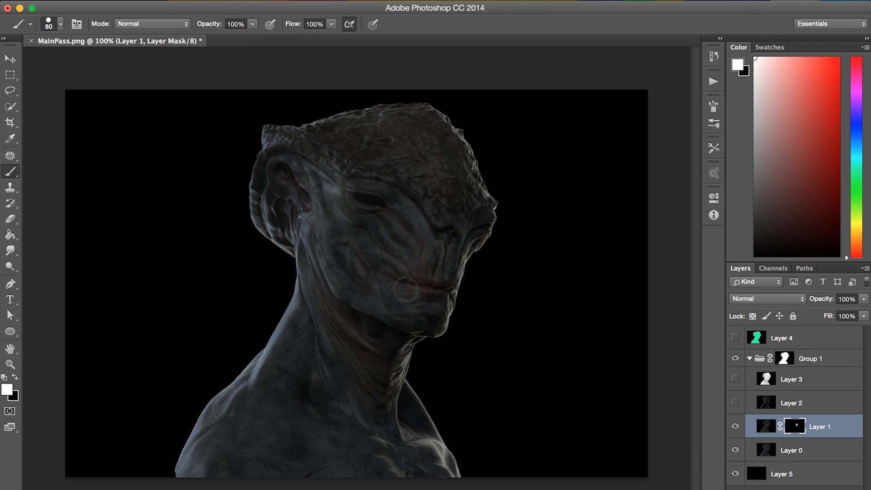
{"action": "mouse_move", "coordinate": [349, 221]}
{"action": "left_mouse_down"}
{"action": "mouse_move", "coordinate": [366, 210]}
{"action": "mouse_move", "coordinate": [351, 189]}
{"action": "left_mouse_up"}
{"action": "mouse_move", "coordinate": [415, 165]}
{"action": "left_mouse_down"}
{"action": "mouse_move", "coordinate": [425, 141]}
{"action": "mouse_move", "coordinate": [412, 160]}
{"action": "mouse_move", "coordinate": [428, 183]}
{"action": "left_mouse_up"}
{"action": "mouse_move", "coordinate": [347, 393]}
{"action": "left_mouse_down"}
{"action": "mouse_move", "coordinate": [353, 411]}
{"action": "mouse_move", "coordinate": [317, 348]}
{"action": "mouse_move", "coordinate": [318, 326]}
{"action": "mouse_move", "coordinate": [349, 416]}
{"action": "mouse_move", "coordinate": [382, 443]}
{"action": "mouse_move", "coordinate": [402, 445]}
{"action": "left_mouse_up"}
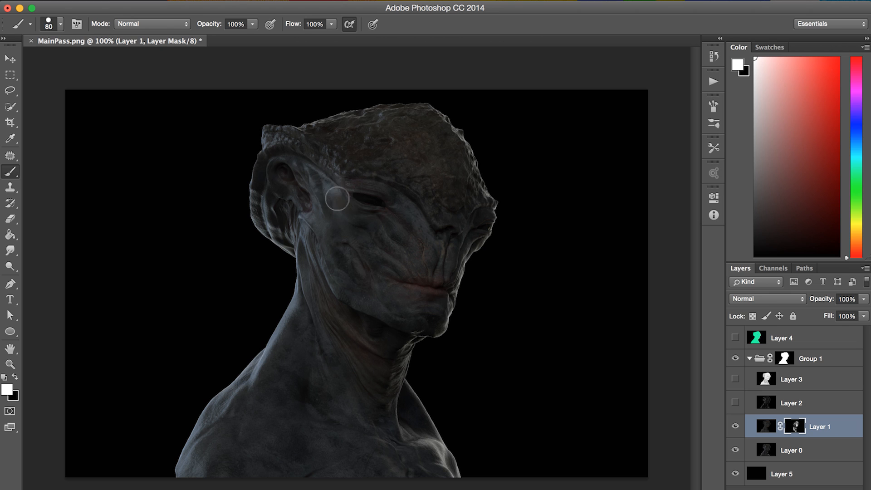
{"action": "mouse_move", "coordinate": [371, 217]}
{"action": "left_mouse_down"}
{"action": "mouse_move", "coordinate": [313, 175]}
{"action": "mouse_move", "coordinate": [290, 175]}
{"action": "mouse_move", "coordinate": [282, 215]}
{"action": "mouse_move", "coordinate": [292, 239]}
{"action": "left_mouse_up"}
- Toggle Layer 1's visibility repeatedly to compare the bust with and without the painted mask areas
{"action": "left_click", "coordinate": [735, 427]}
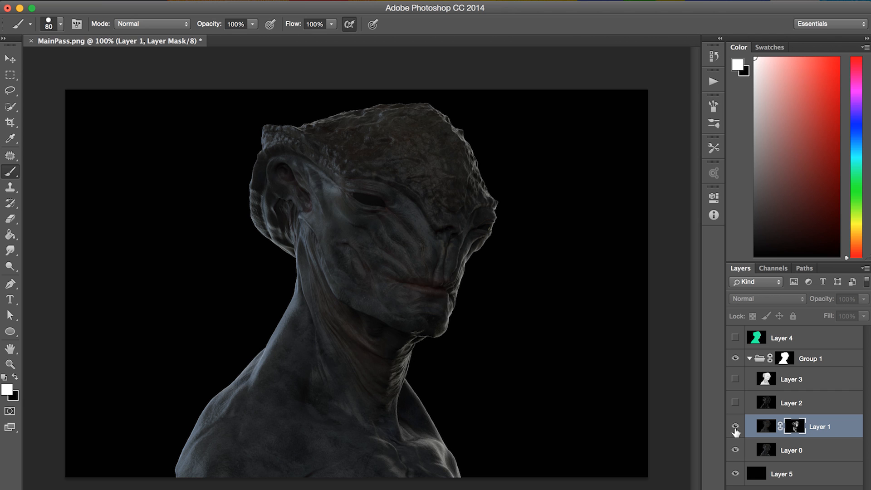
{"action": "left_click", "coordinate": [735, 428]}
{"action": "left_click", "coordinate": [736, 427]}
{"action": "left_click", "coordinate": [736, 427]}
{"action": "left_click", "coordinate": [735, 427]}
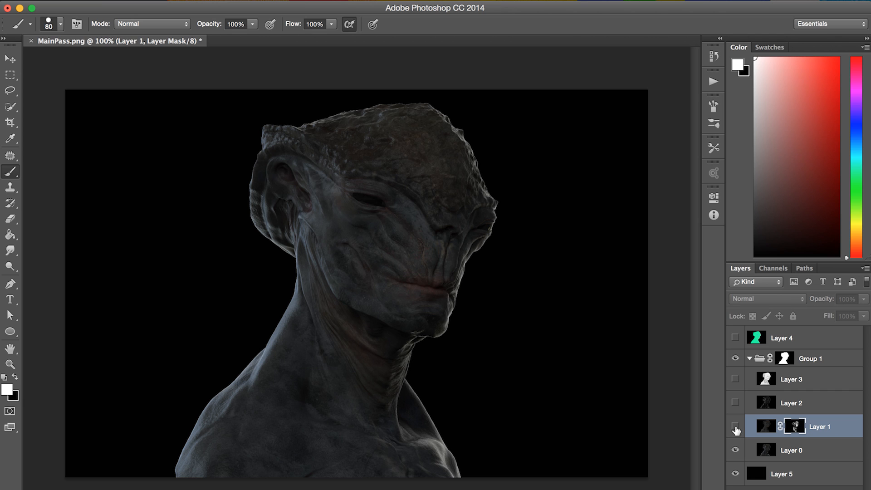
{"action": "left_click", "coordinate": [736, 427]}
{"action": "left_click", "coordinate": [736, 428]}
{"action": "left_click", "coordinate": [735, 427]}
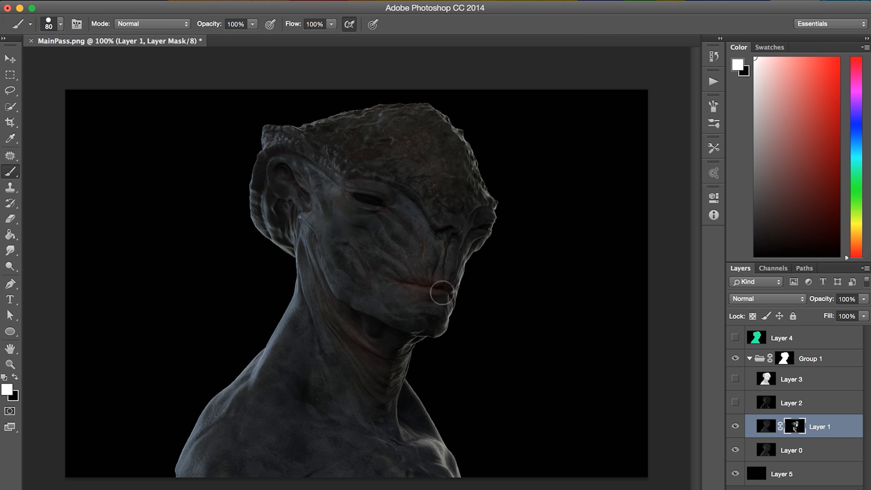
{"action": "key", "text": "x"}
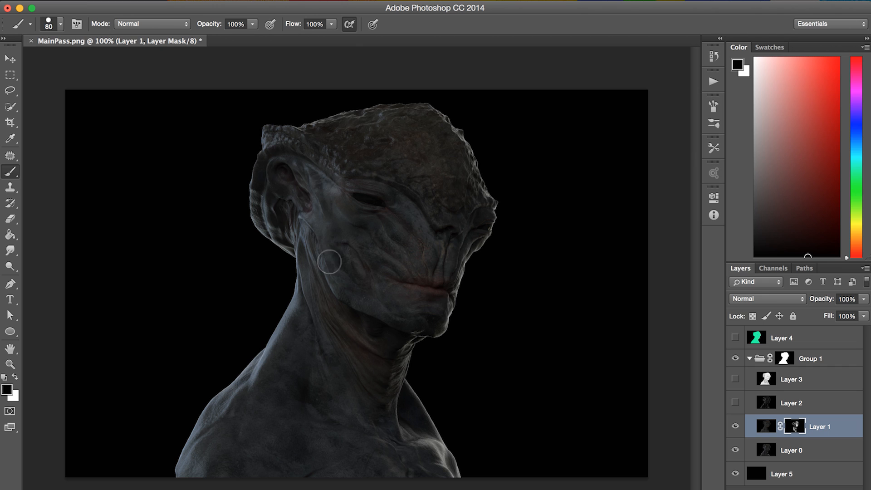
{"action": "key", "text": "x"}
{"action": "key", "text": "x"}
- Show and select Layer 2 and set its blend mode to Screen
{"action": "left_click", "coordinate": [735, 403]}
{"action": "left_click", "coordinate": [765, 404]}
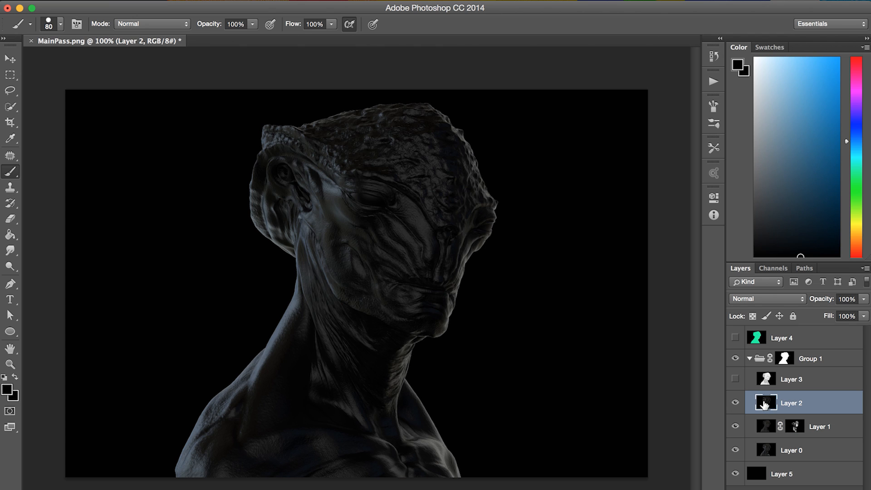
{"action": "left_click", "coordinate": [761, 299]}
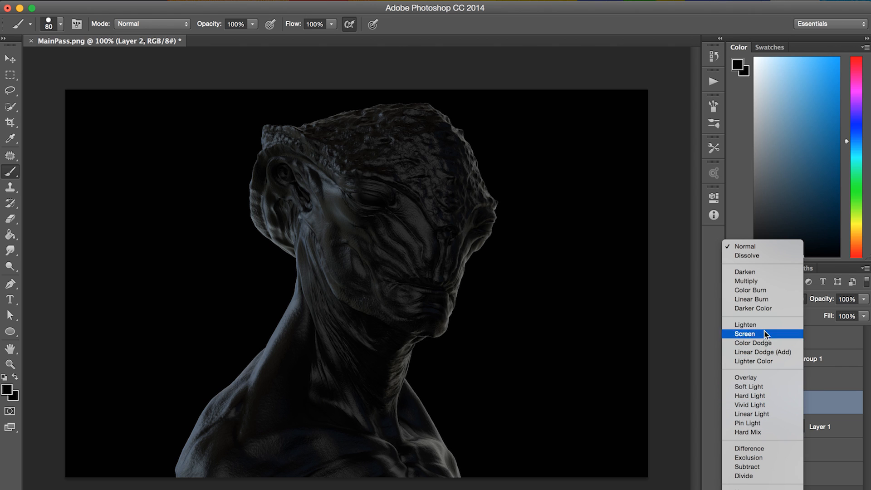
{"action": "left_click", "coordinate": [767, 334]}
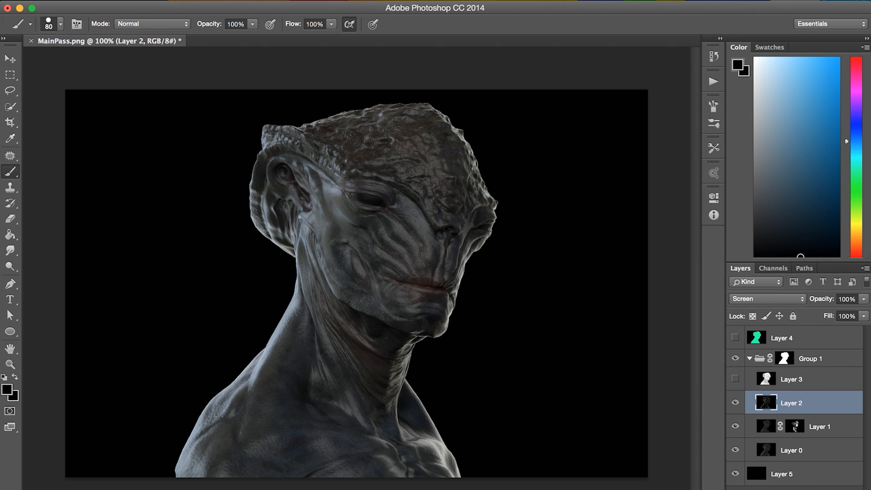
- Add a layer mask to Layer 2 and fill the mask with black
{"action": "left_click", "coordinate": [781, 489]}
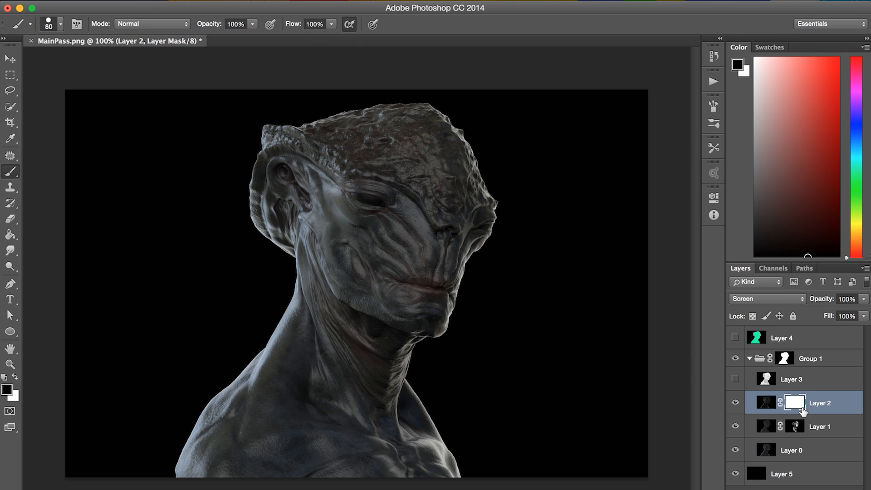
{"action": "key", "text": "g"}
{"action": "left_click", "coordinate": [520, 282]}
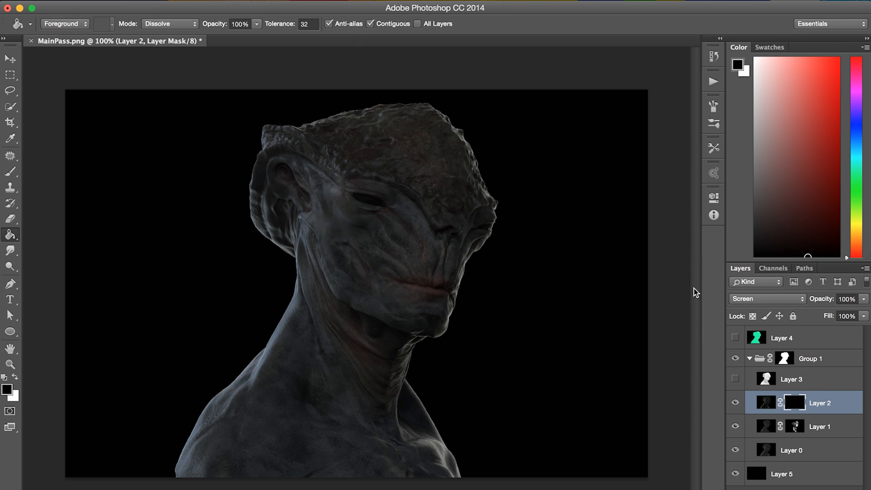
- Choose the recent 60 px brush with white and paint Layer 2's highlights into its mask over the top of the head
{"action": "key", "text": "b"}
{"action": "key", "text": "x"}
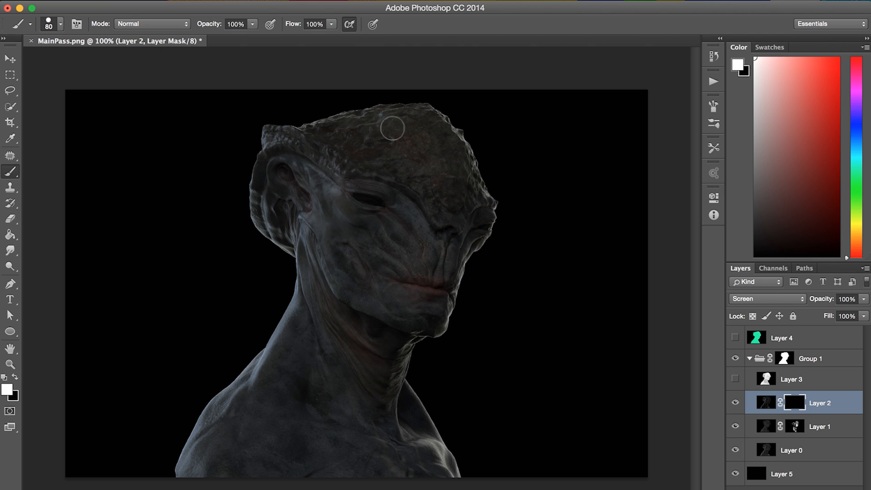
{"action": "right_click", "coordinate": [430, 236]}
{"action": "left_click", "coordinate": [466, 271]}
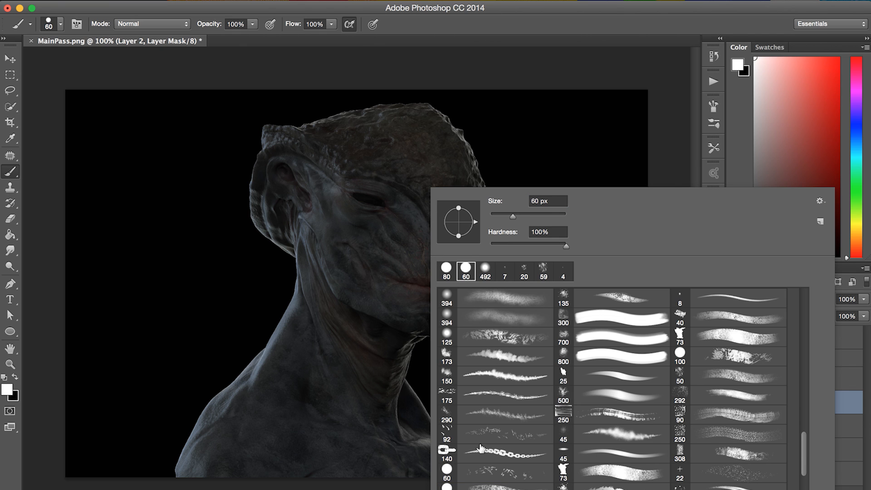
{"action": "left_click", "coordinate": [408, 147]}
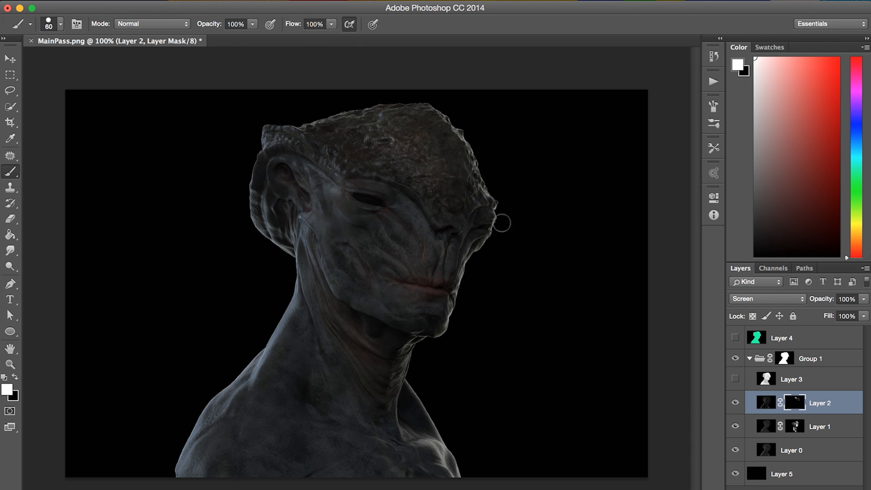
- Set the brush size to 23 px and paint fine white touches on Layer 2's mask across the face
{"action": "right_click", "coordinate": [479, 229]}
{"action": "type", "text": "23"}
{"action": "key", "text": "Return"}
{"action": "right_click", "coordinate": [389, 234]}
{"action": "left_click", "coordinate": [340, 244]}
- Continue painting white on Layer 2's mask with a 47 px brush near the ear and a 27 px brush around the lips
{"action": "right_click", "coordinate": [306, 217]}
{"action": "left_click_drag", "start_coordinate": [368, 215], "coordinate": [383, 214]}
{"action": "left_click", "coordinate": [282, 214]}
{"action": "right_click", "coordinate": [439, 264]}
{"action": "left_click_drag", "start_coordinate": [519, 217], "coordinate": [512, 217]}
{"action": "left_click", "coordinate": [408, 283]}
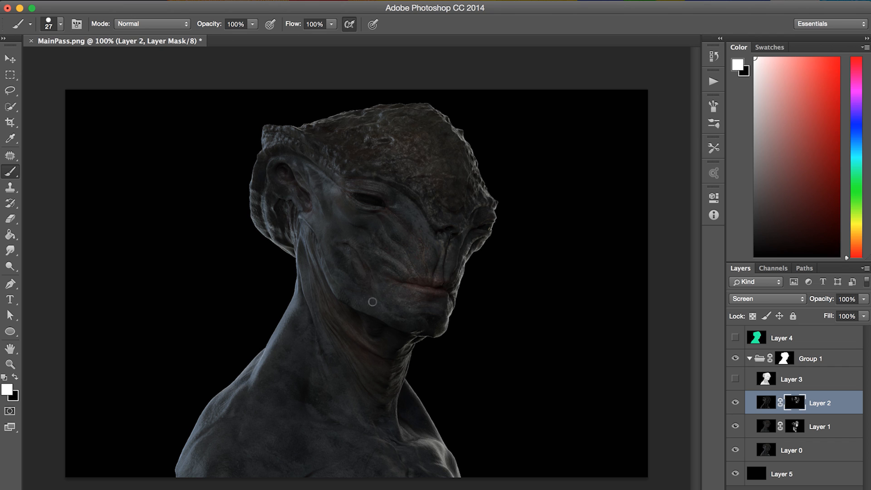
- Paint white on Layer 2's mask beside the near eye at 44 px and on the cheek below it at 23 px
{"action": "right_click", "coordinate": [386, 258]}
{"action": "left_click_drag", "start_coordinate": [453, 220], "coordinate": [457, 217]}
{"action": "left_click_drag", "start_coordinate": [353, 211], "coordinate": [343, 199]}
{"action": "right_click", "coordinate": [366, 211]}
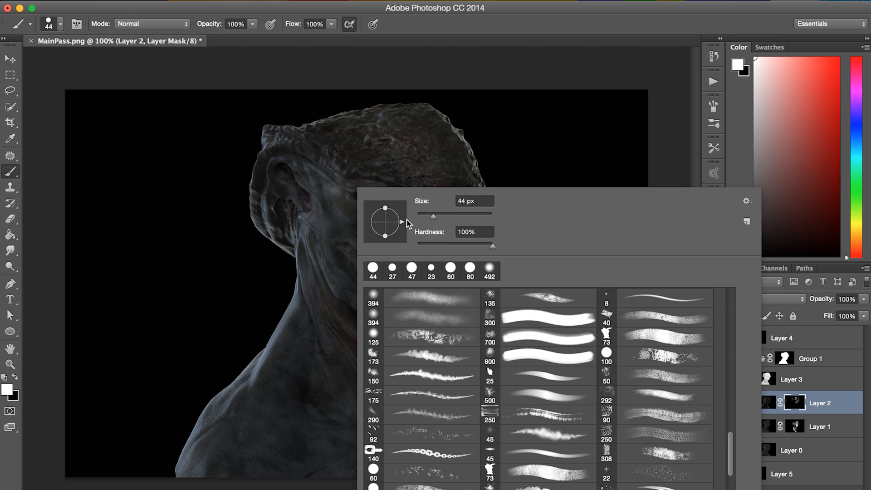
{"action": "left_click_drag", "start_coordinate": [434, 216], "coordinate": [426, 217]}
{"action": "key", "text": "Return"}
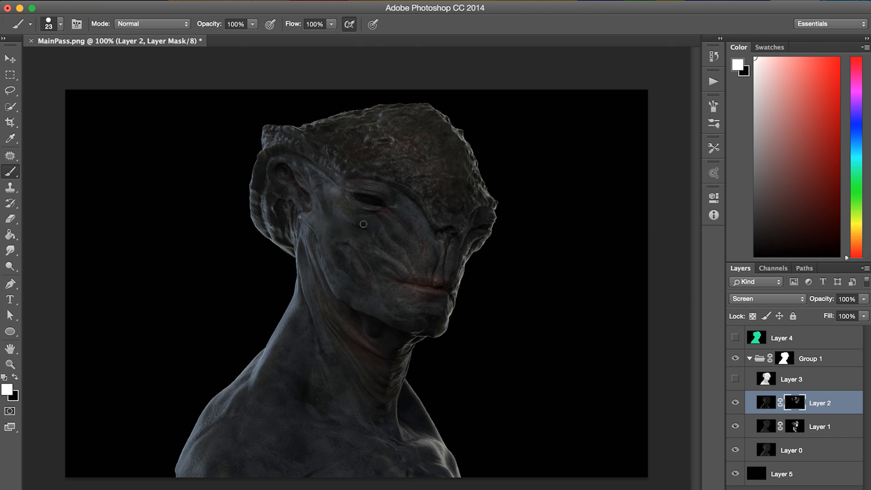
{"action": "left_click_drag", "start_coordinate": [359, 225], "coordinate": [342, 234]}
- Set the brush size to 59 px, reduce it to 35 px, and paint white down the neck on Layer 2's mask
{"action": "right_click", "coordinate": [325, 298]}
{"action": "left_click_drag", "start_coordinate": [398, 218], "coordinate": [410, 218]}
{"action": "key", "text": "Return"}
{"action": "right_click", "coordinate": [396, 298]}
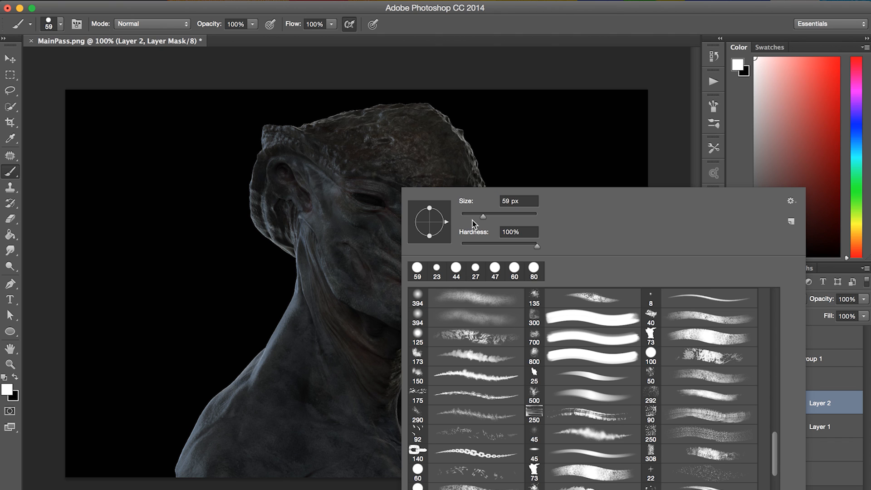
{"action": "left_click_drag", "start_coordinate": [472, 220], "coordinate": [465, 221]}
{"action": "key", "text": "Return"}
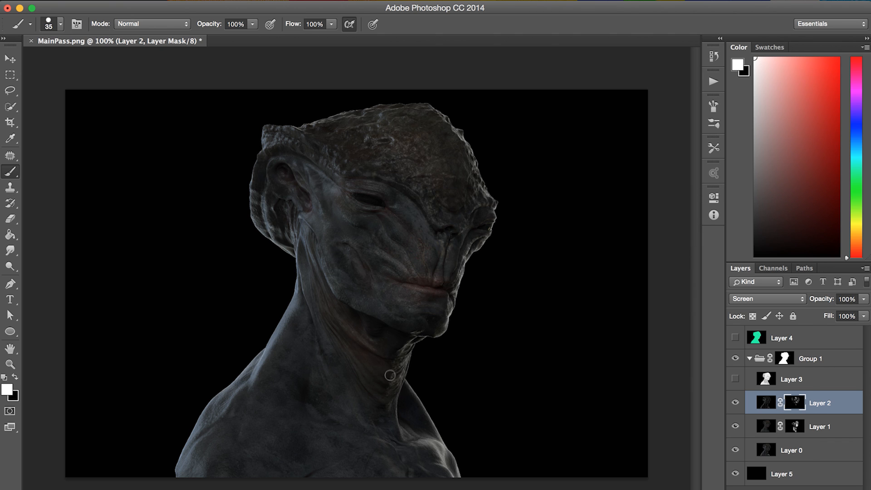
{"action": "left_click_drag", "start_coordinate": [345, 321], "coordinate": [375, 385]}
{"action": "mouse_move", "coordinate": [347, 337]}
{"action": "left_mouse_down"}
{"action": "mouse_move", "coordinate": [375, 441]}
{"action": "mouse_move", "coordinate": [360, 435]}
{"action": "left_mouse_up"}
- Select Layer 2's image instead of its mask and add a Levels adjustment layer above it with the default options
{"action": "left_click", "coordinate": [767, 408]}
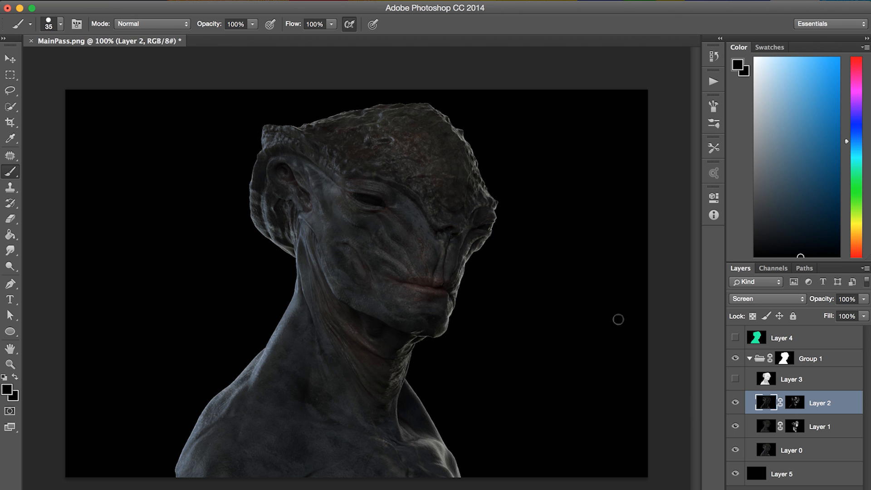
{"action": "left_click", "coordinate": [168, 1]}
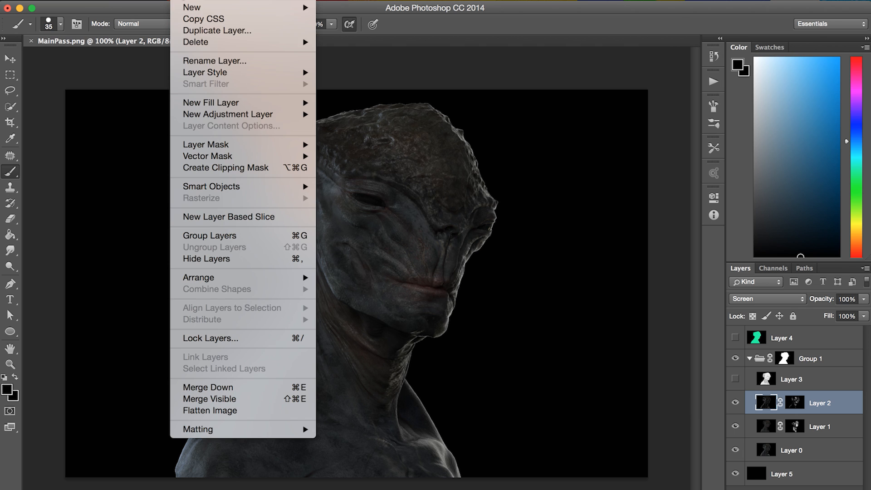
{"action": "mouse_move", "coordinate": [242, 118]}
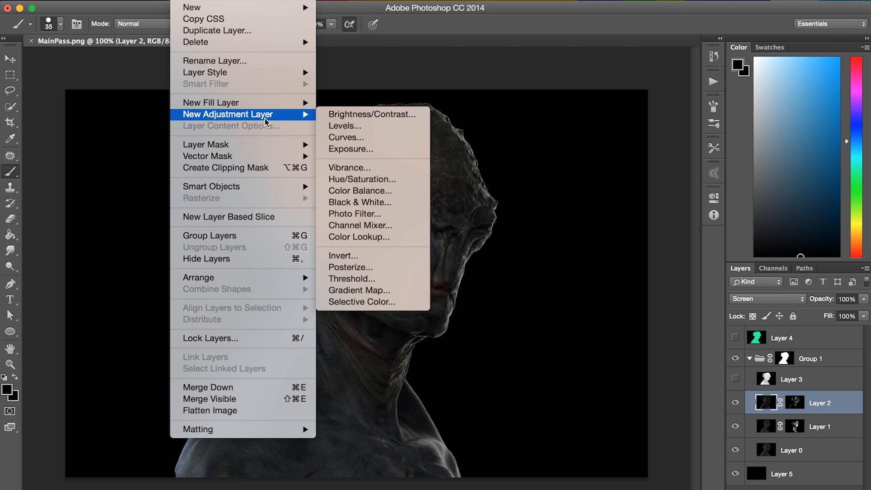
{"action": "left_click", "coordinate": [368, 131]}
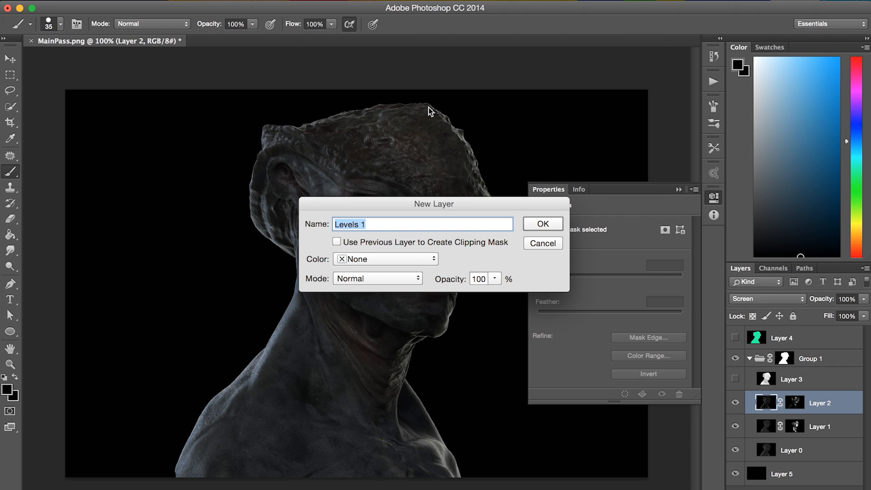
{"action": "left_click", "coordinate": [545, 227]}
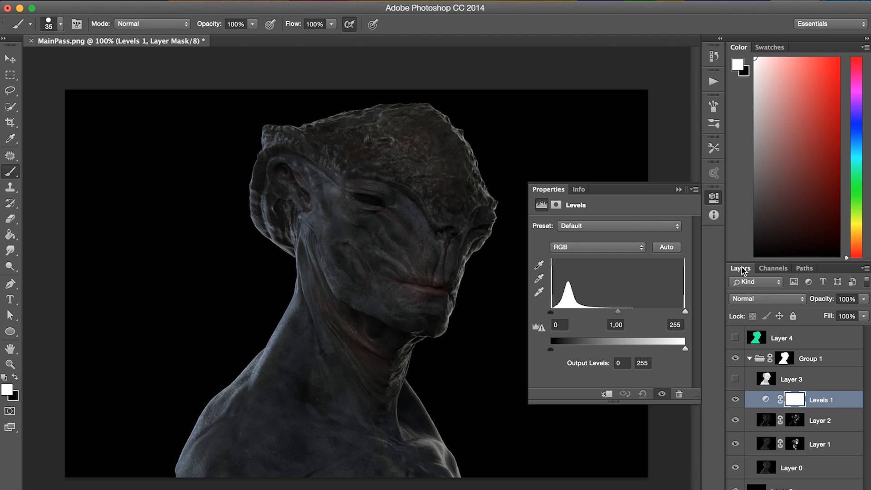
- Clip the Levels 1 adjustment to Layer 2 and select Layer 2's image
{"action": "left_click_drag", "start_coordinate": [797, 405], "coordinate": [818, 409]}
{"action": "left_click", "coordinate": [819, 407], "text": "alt"}
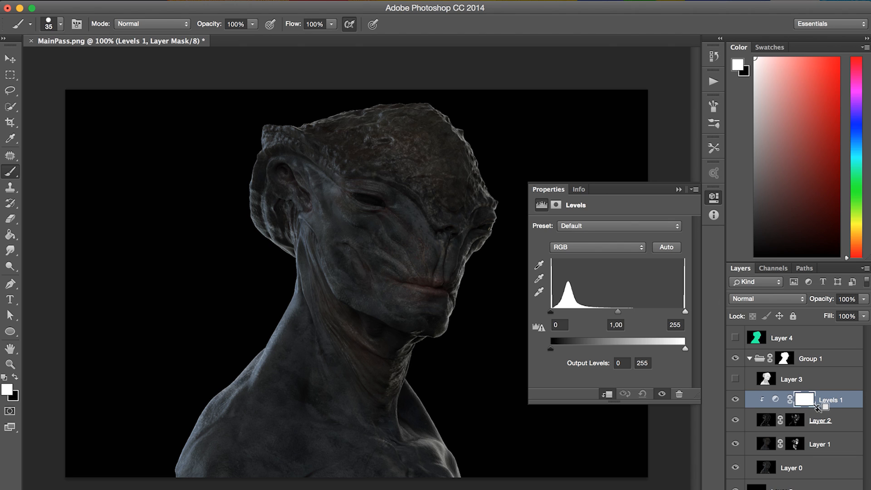
{"action": "left_click", "coordinate": [773, 422]}
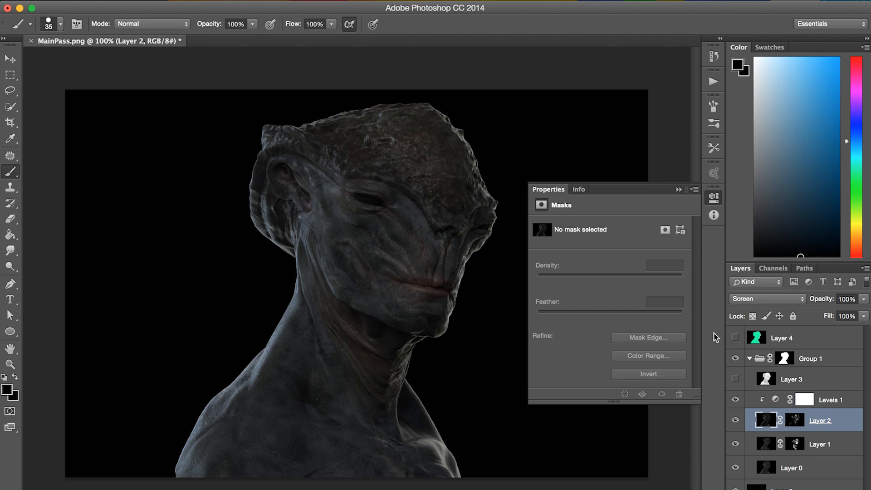
- Adjust the Levels 1 adjustment clipped to Layer 2 by lowering its white input level and setting the midtone to 0.80
{"action": "left_click", "coordinate": [774, 401]}
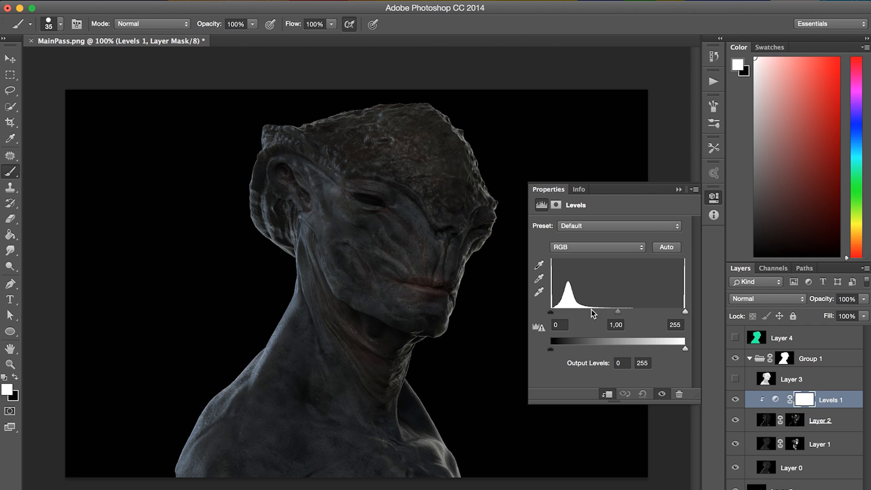
{"action": "left_click_drag", "start_coordinate": [686, 312], "coordinate": [590, 312]}
{"action": "mouse_move", "coordinate": [551, 311]}
{"action": "left_mouse_down"}
{"action": "mouse_move", "coordinate": [565, 311]}
{"action": "mouse_move", "coordinate": [551, 311]}
{"action": "left_mouse_up"}
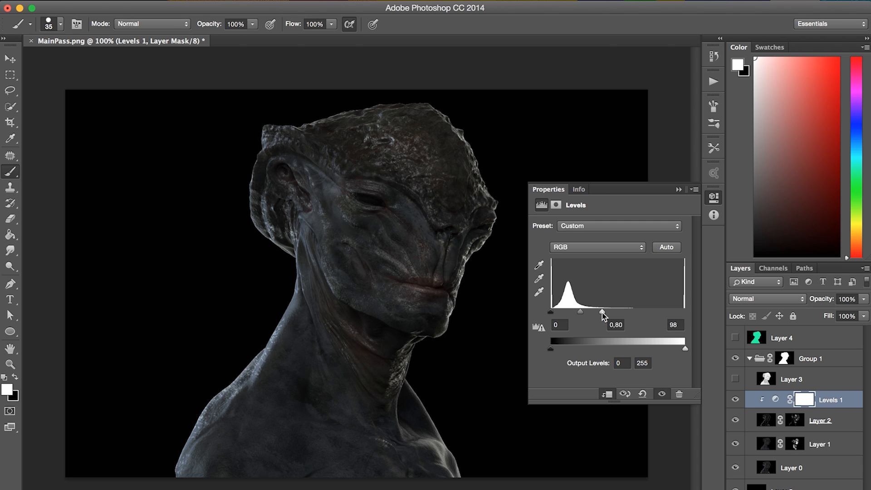
{"action": "left_click_drag", "start_coordinate": [603, 313], "coordinate": [609, 313]}
{"action": "left_click_drag", "start_coordinate": [625, 312], "coordinate": [627, 312]}
{"action": "left_click", "coordinate": [714, 197]}
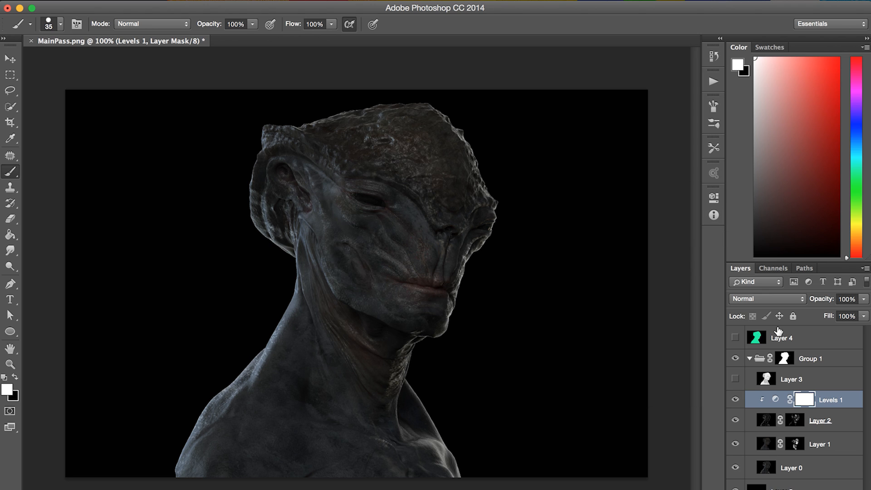
- Select Layer 2's mask, reduce the brush to 19 px, and paint white on the face near the closer eye
{"action": "left_click", "coordinate": [792, 424]}
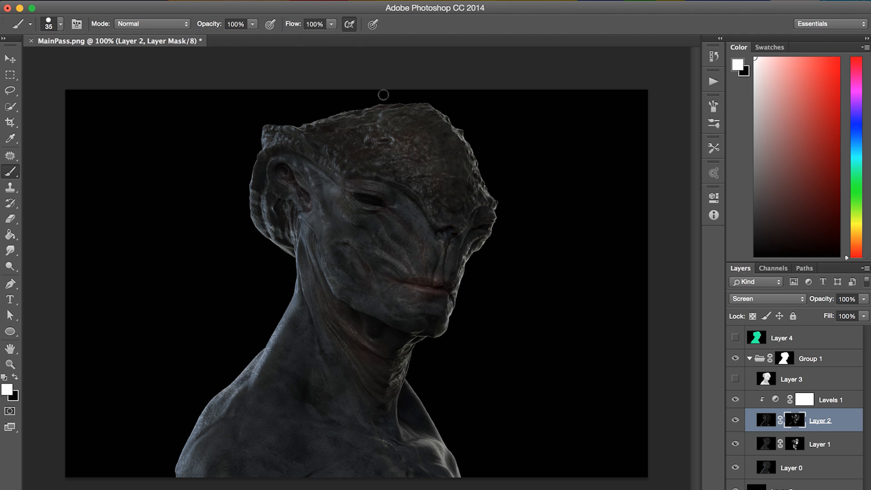
{"action": "key", "text": "x"}
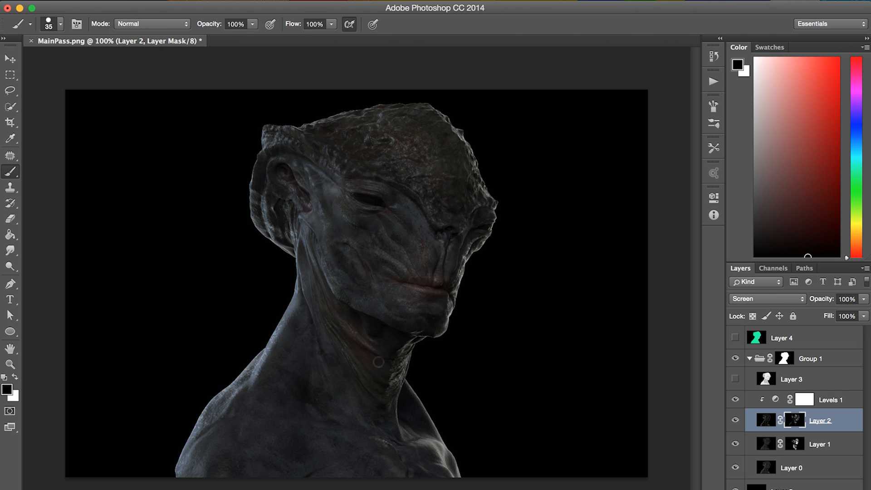
{"action": "key", "text": "x"}
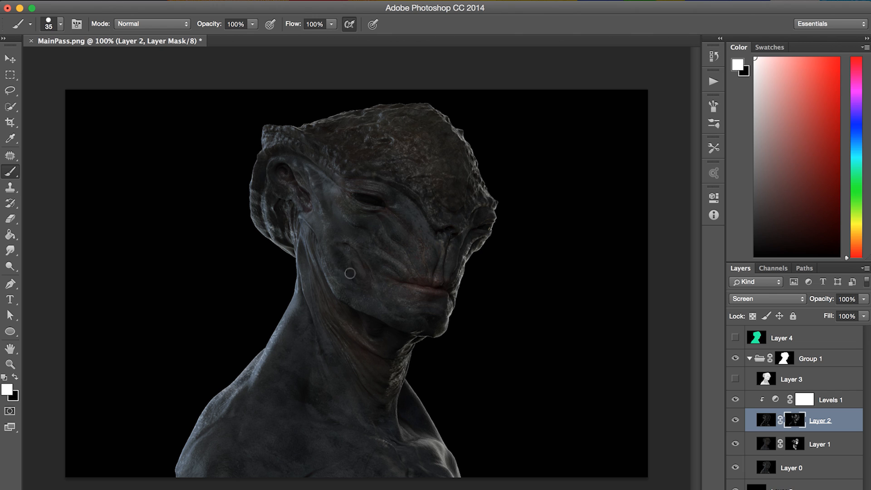
{"action": "right_click", "coordinate": [406, 302]}
{"action": "left_click_drag", "start_coordinate": [487, 217], "coordinate": [482, 217]}
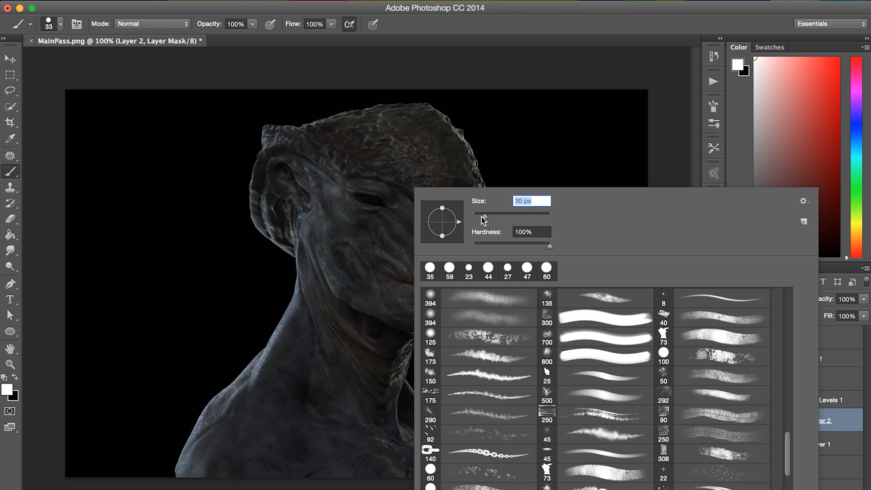
{"action": "left_click", "coordinate": [361, 206]}
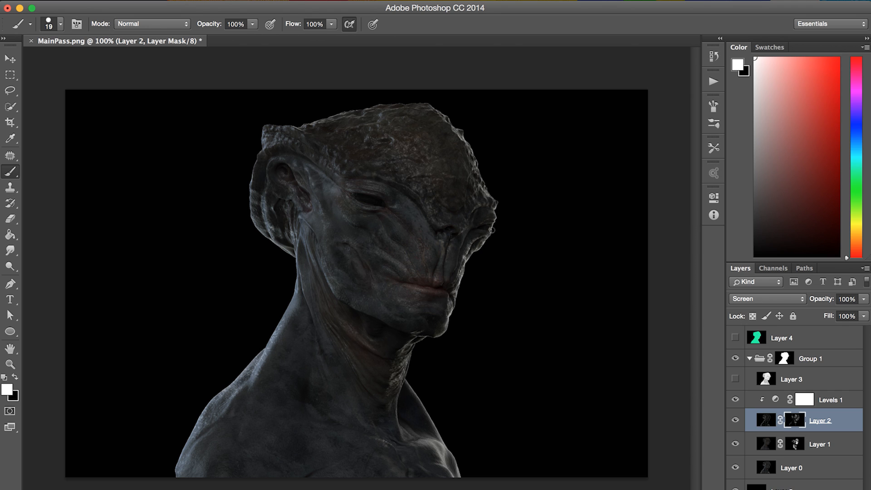
- Touch up Layer 2's mask beside the nose and far cheek with a 15 px brush, alternating white and black
{"action": "right_click", "coordinate": [473, 243]}
{"action": "left_click", "coordinate": [464, 250]}
{"action": "key", "text": "x"}
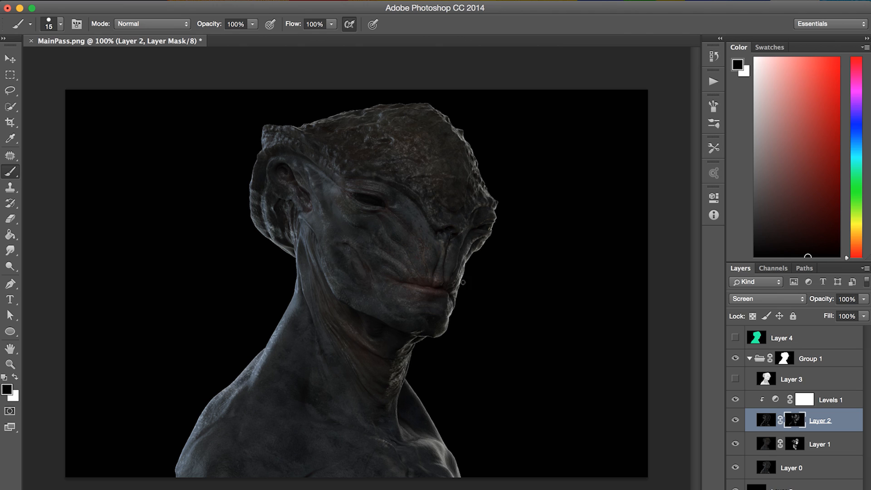
{"action": "key", "text": "x"}
- Paint white on Layer 2's mask over the cheek beside the nose at 41 px and around the mouth at 19 px
{"action": "right_click", "coordinate": [436, 258]}
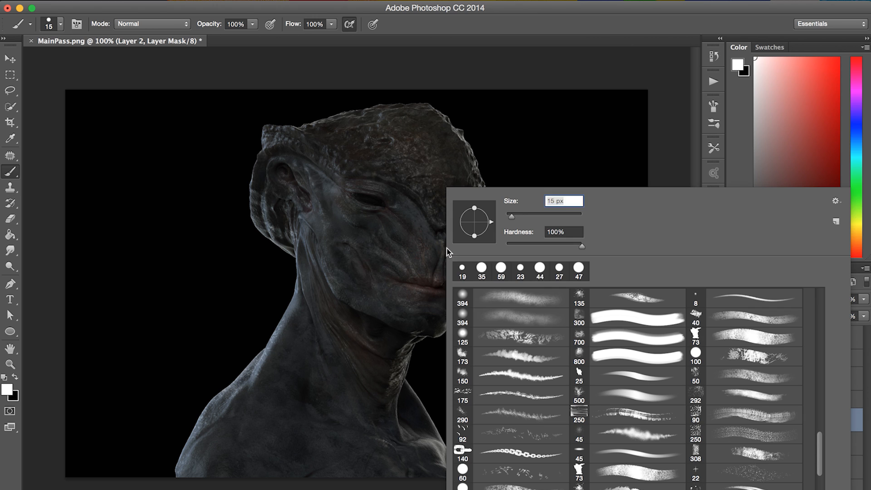
{"action": "left_click_drag", "start_coordinate": [513, 217], "coordinate": [521, 216]}
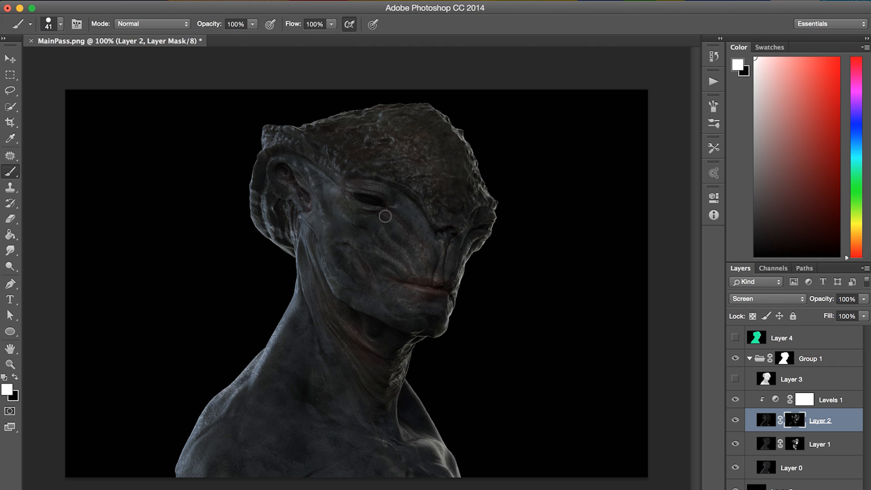
{"action": "right_click", "coordinate": [404, 206]}
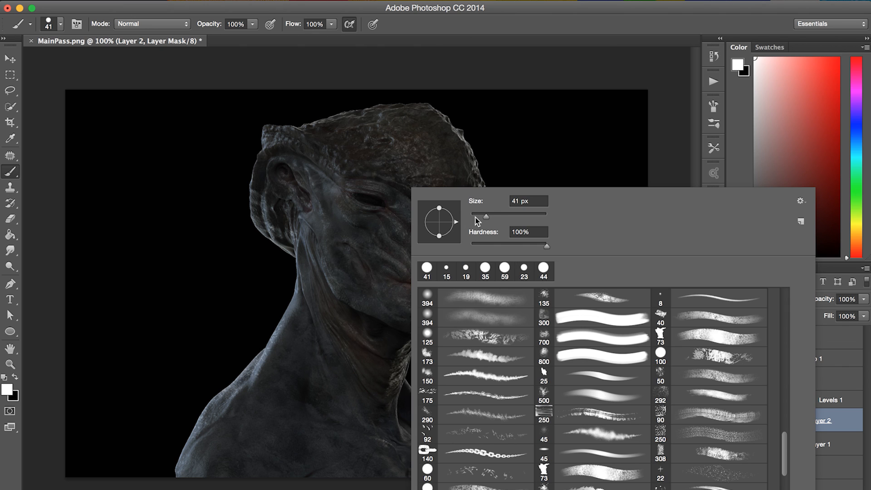
{"action": "type", "text": "19"}
{"action": "key", "text": "Return"}
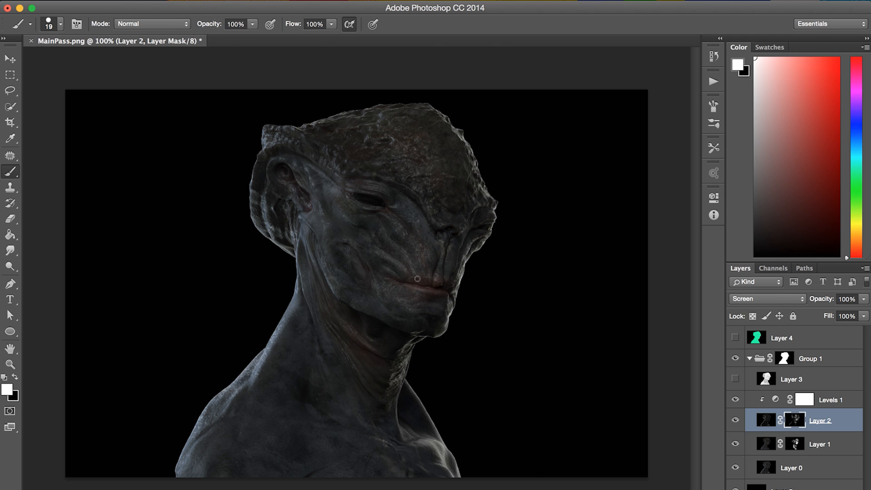
- Flip the canvas horizontally and paint white on Layer 2's mask over the face with 11 px and 39 px brushes
{"action": "key", "text": "super+shift+h"}
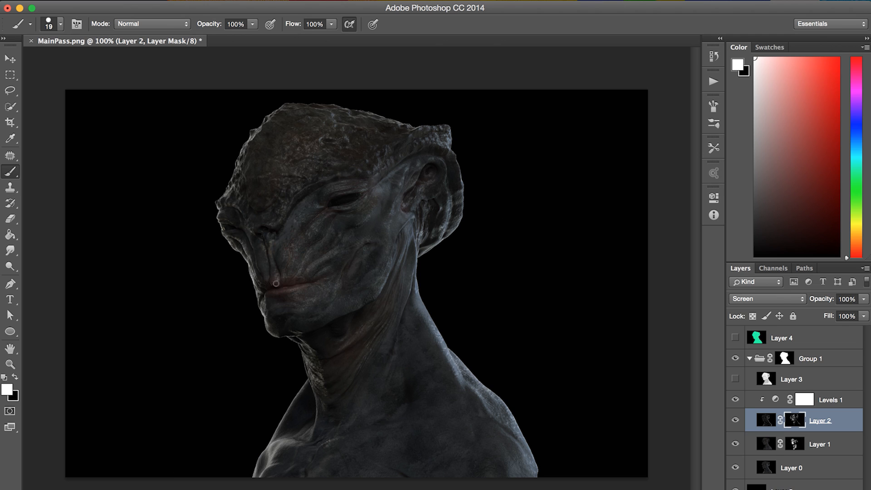
{"action": "right_click", "coordinate": [307, 216]}
{"action": "type", "text": "11"}
{"action": "key", "text": "Return"}
{"action": "right_click", "coordinate": [315, 215]}
{"action": "type", "text": "39"}
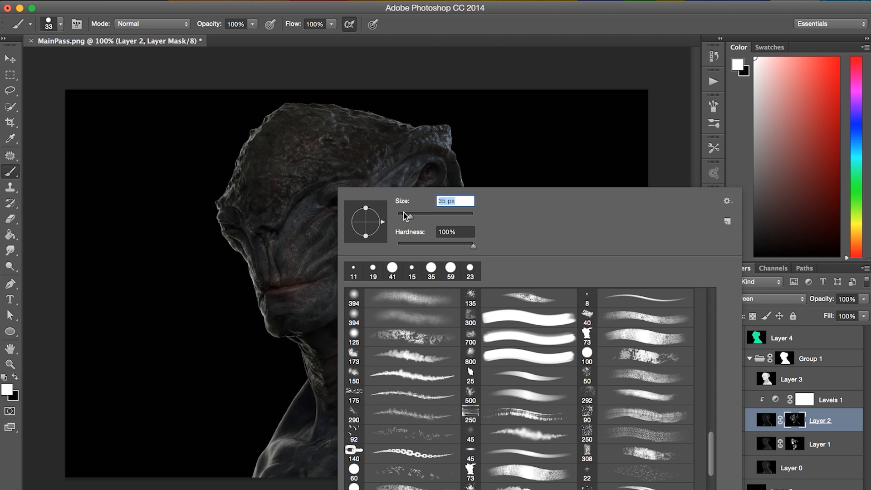
{"action": "key", "text": "Return"}
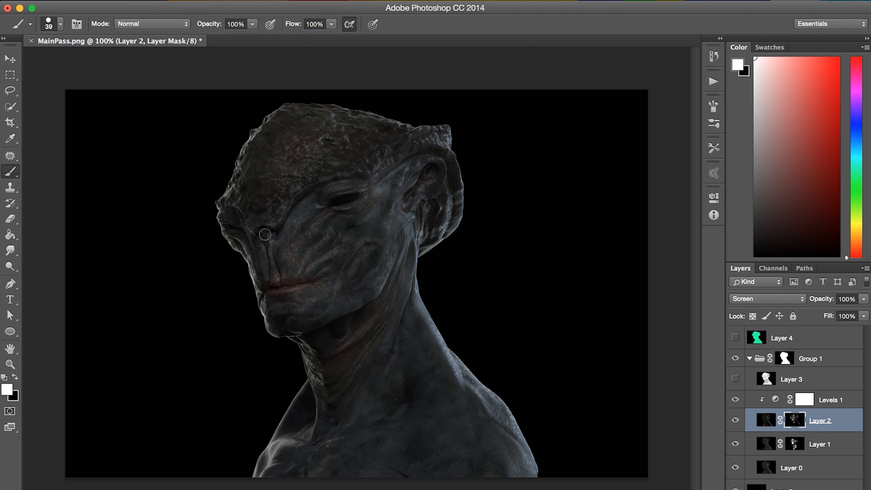
- Refine Layer 2's mask around the mouth and near cheek on the flipped bust, alternating white and black
{"action": "right_click", "coordinate": [306, 296]}
{"action": "left_click", "coordinate": [295, 302]}
{"action": "key", "text": "x"}
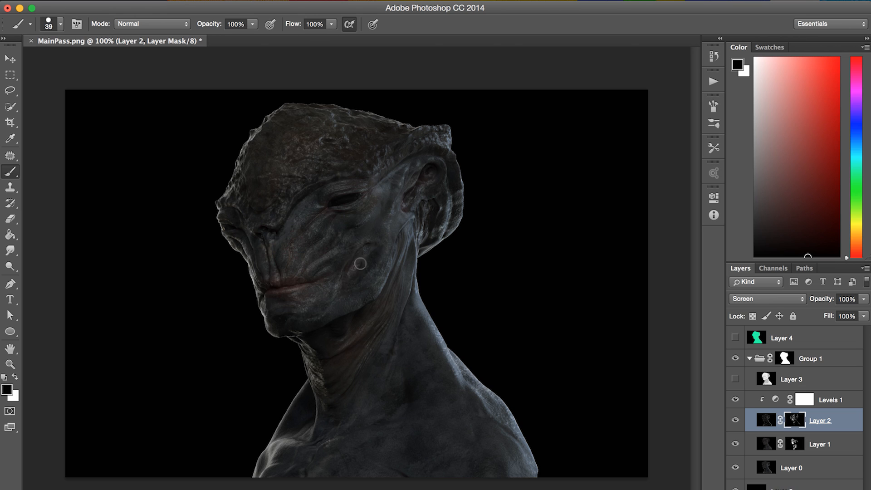
{"action": "key", "text": "x"}
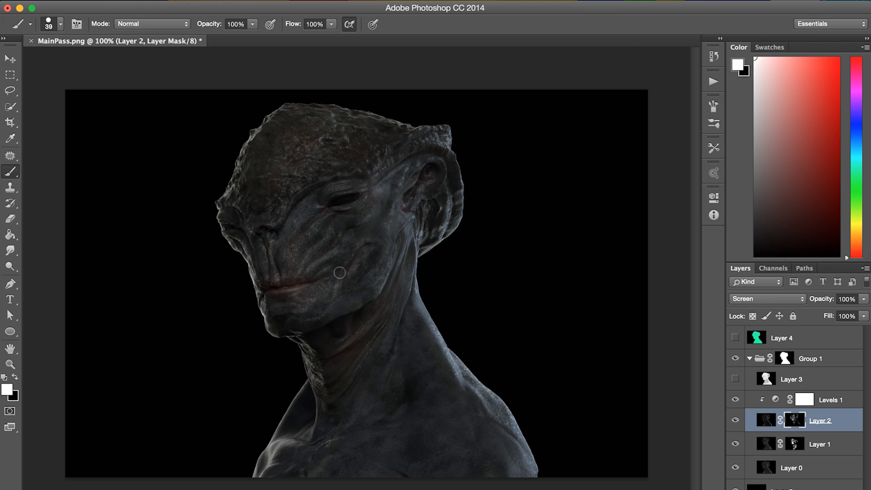
{"action": "key", "text": "x"}
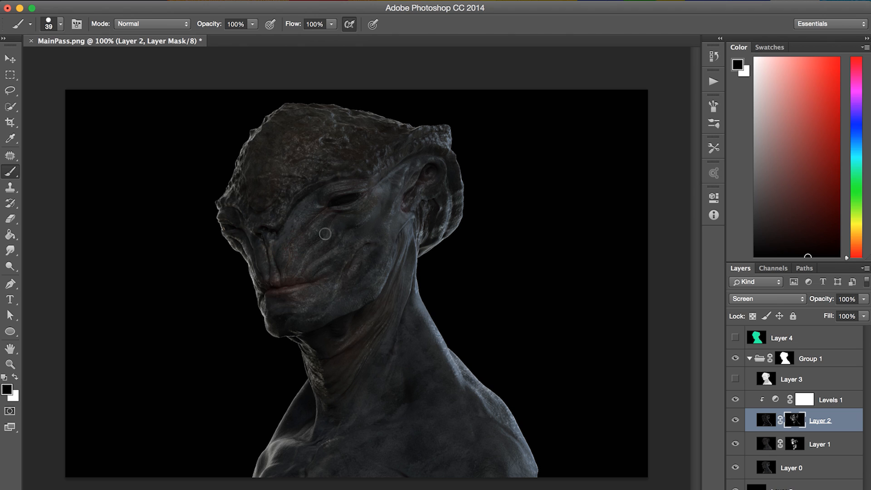
- Flip the canvas back to its original orientation and dismiss the alert
{"action": "key", "text": "F2"}
{"action": "key", "text": "F2"}
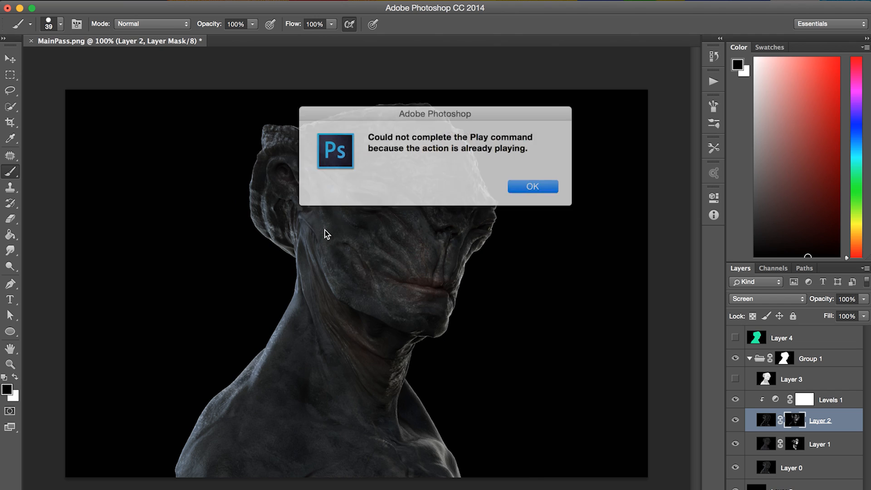
{"action": "left_click", "coordinate": [529, 183]}
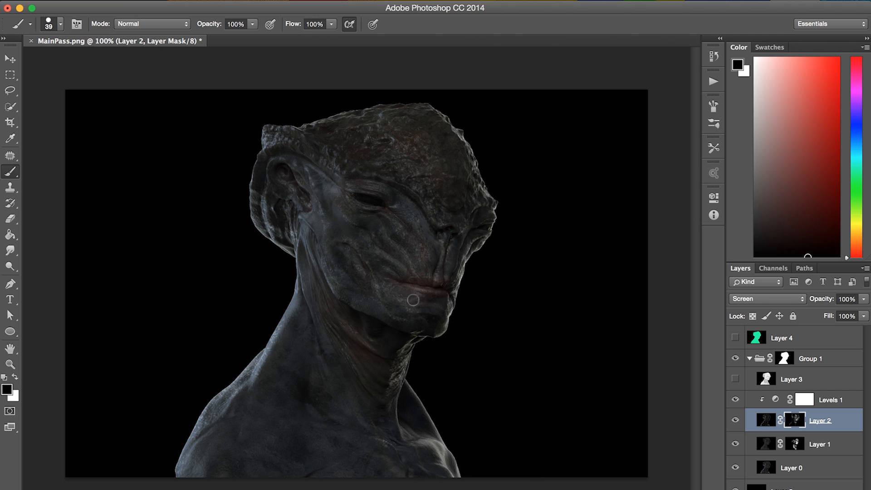
- Choose the 80 px textured brush preset, reduce it to 41 px, and paint black on Layer 2's mask over the cheek and jaw
{"action": "key", "text": "x"}
{"action": "key", "text": "x"}
{"action": "right_click", "coordinate": [421, 283]}
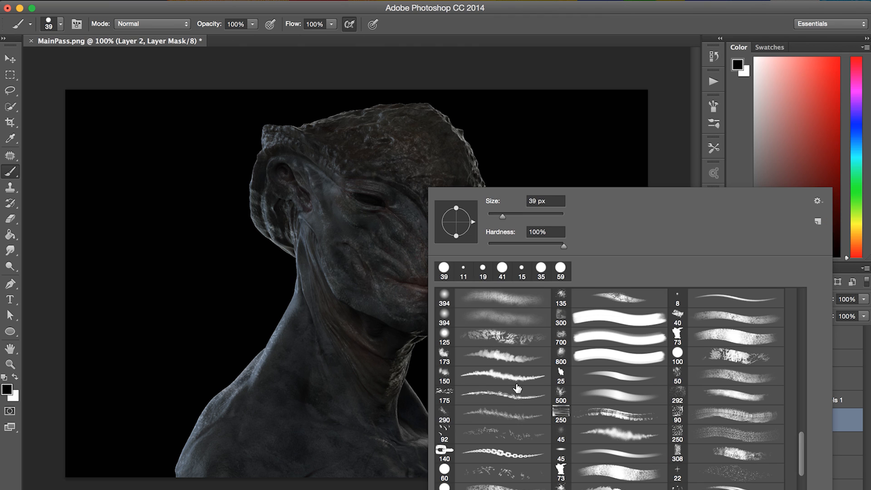
{"action": "double_click", "coordinate": [498, 487]}
{"action": "right_click", "coordinate": [415, 241]}
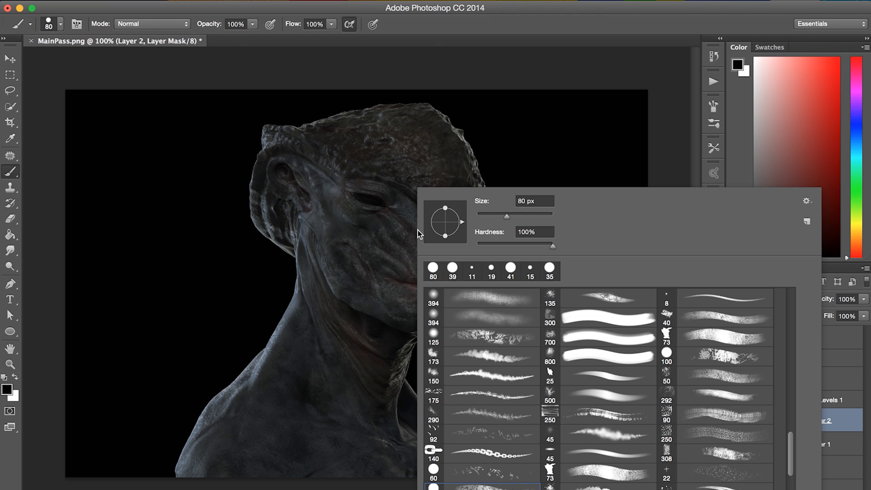
{"action": "left_click", "coordinate": [490, 214]}
{"action": "left_click", "coordinate": [382, 271]}
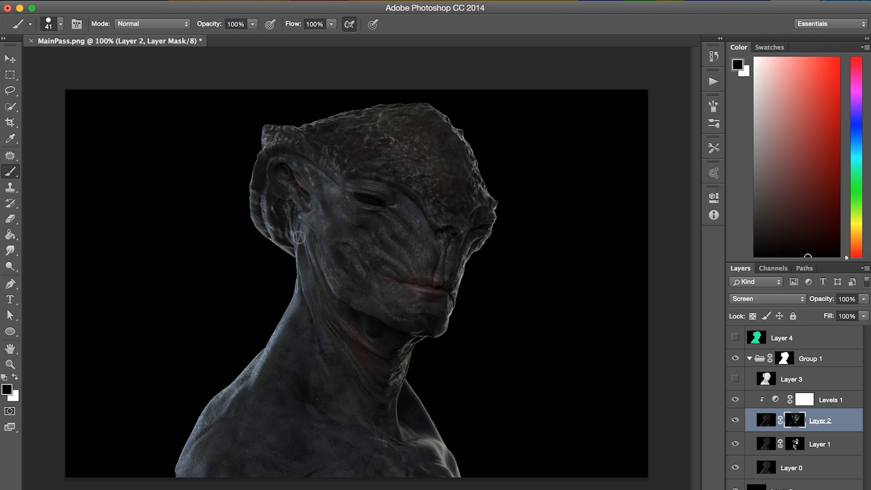
- Switch to white with a 19 px brush and paint Layer 2's mask below the near eye, on the lower lip and chin
{"action": "key", "text": "x"}
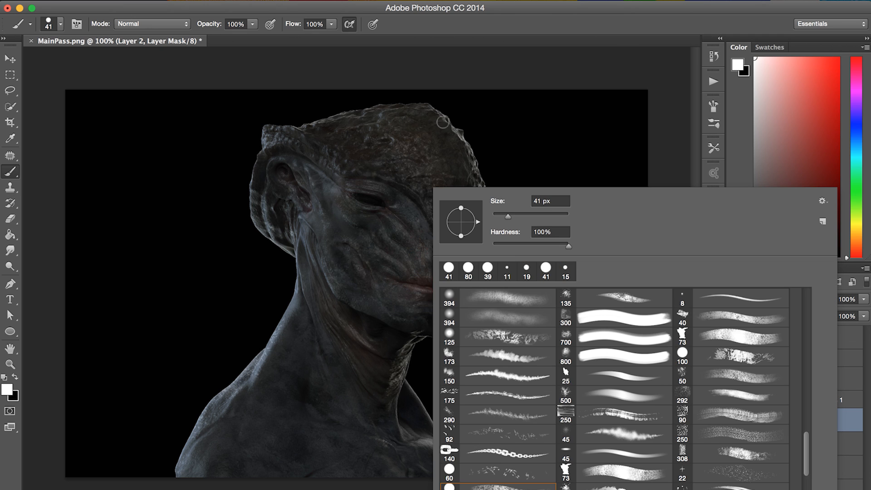
{"action": "right_click", "coordinate": [414, 226]}
{"action": "left_click_drag", "start_coordinate": [396, 216], "coordinate": [402, 223]}
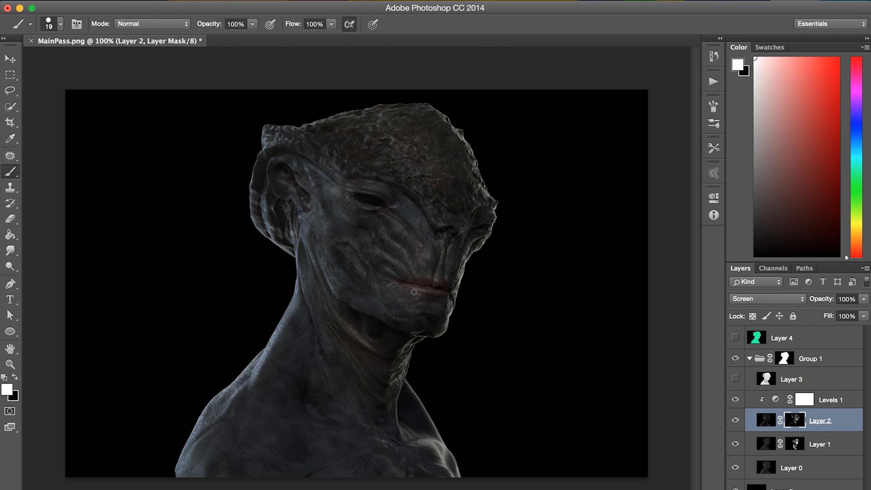
{"action": "left_click_drag", "start_coordinate": [414, 292], "coordinate": [426, 295]}
{"action": "left_click_drag", "start_coordinate": [451, 303], "coordinate": [451, 306]}
- Paint white up the back edge of the neck on Layer 2's mask with the 19 px brush
{"action": "key", "text": "x"}
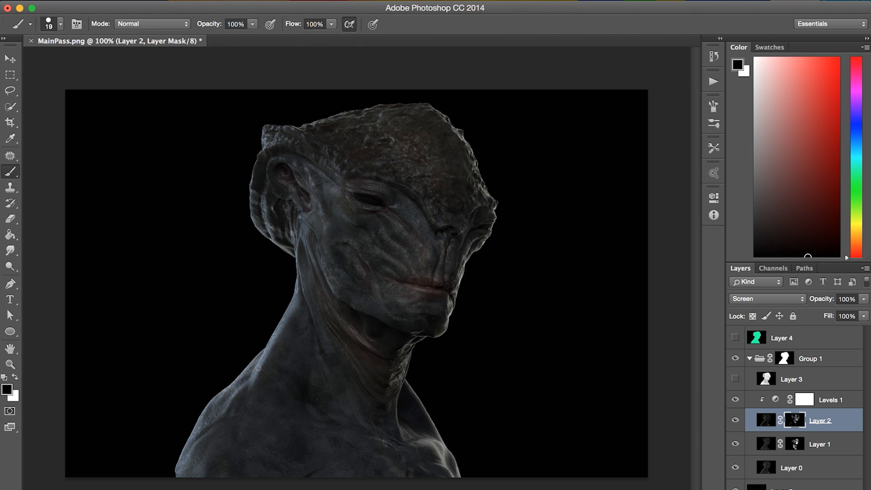
{"action": "key", "text": "x"}
{"action": "left_click_drag", "start_coordinate": [272, 339], "coordinate": [291, 301]}
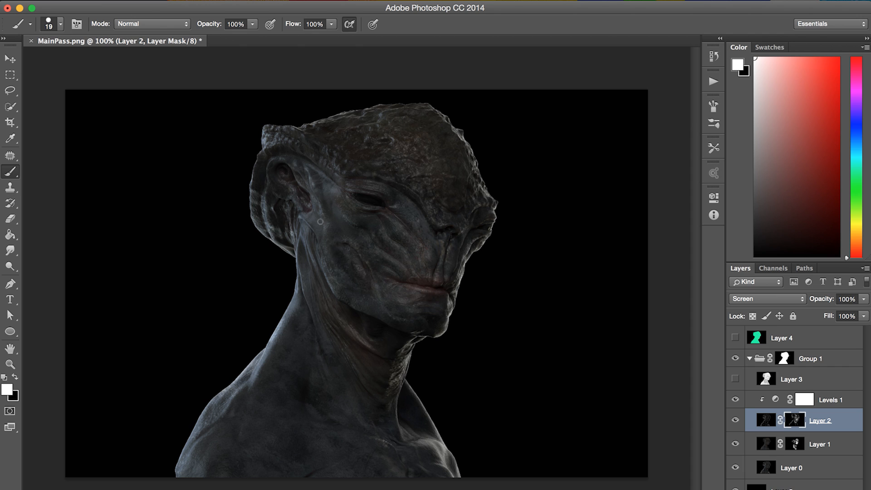
- Compare the bust with Layer 2 hidden and shown
{"action": "left_click", "coordinate": [736, 420]}
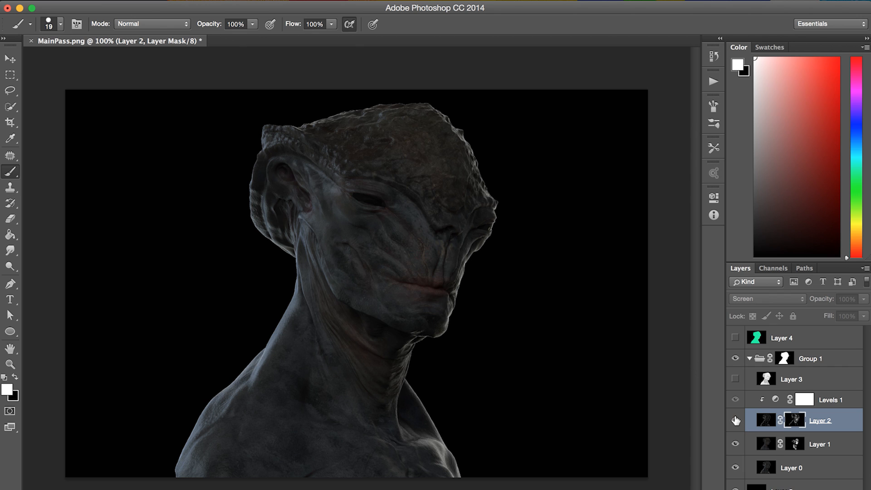
{"action": "left_click", "coordinate": [736, 421]}
{"action": "left_click", "coordinate": [736, 421]}
{"action": "left_click", "coordinate": [736, 421]}
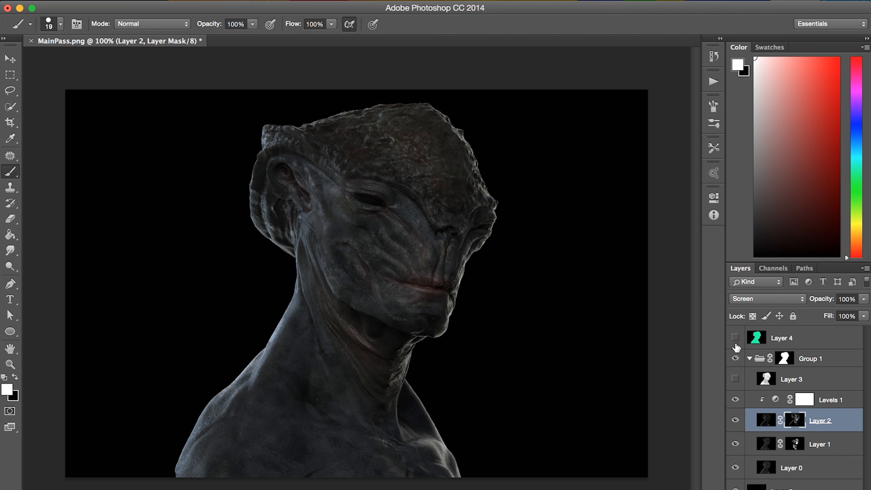
- Select Layer 3, make the white occlusion pass visible, and set its blend mode to Multiply
{"action": "left_click", "coordinate": [787, 379]}
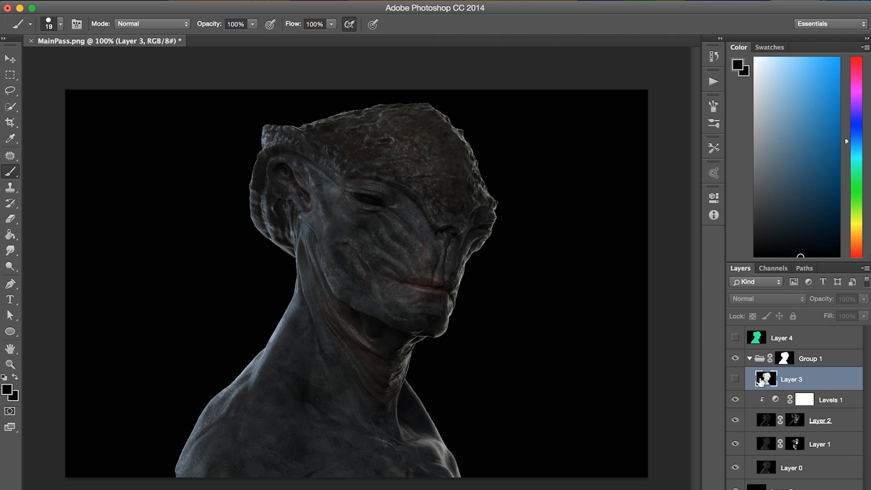
{"action": "left_click", "coordinate": [736, 380]}
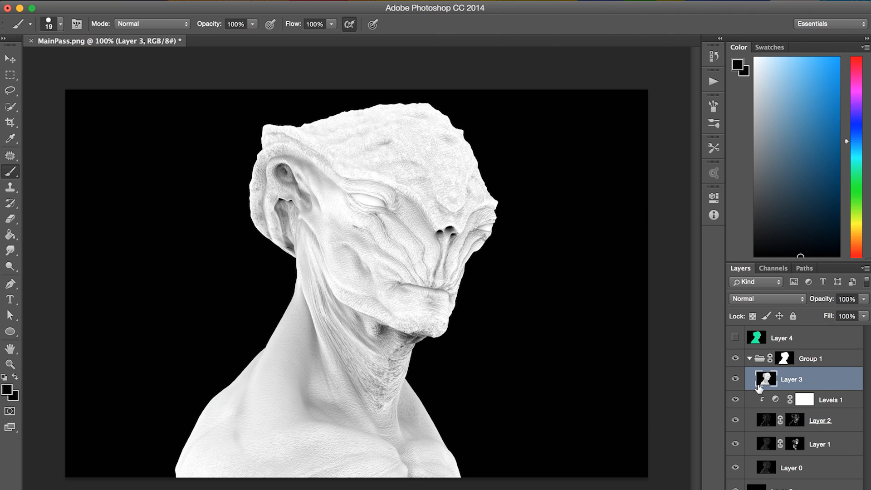
{"action": "left_click", "coordinate": [757, 302]}
{"action": "left_click", "coordinate": [747, 338]}
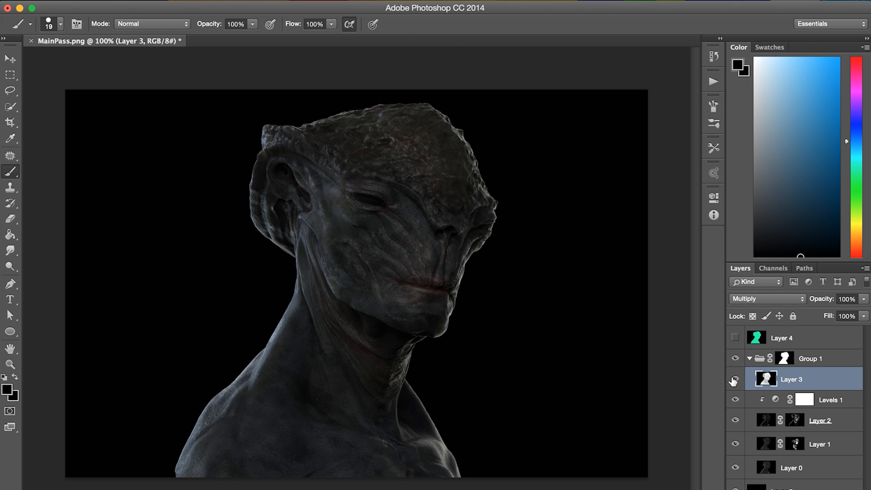
- Compare the bust with Layer 3 hidden and shown, and add a white layer mask to Layer 3
{"action": "left_click", "coordinate": [735, 380]}
{"action": "left_click", "coordinate": [735, 380]}
{"action": "left_click", "coordinate": [735, 380]}
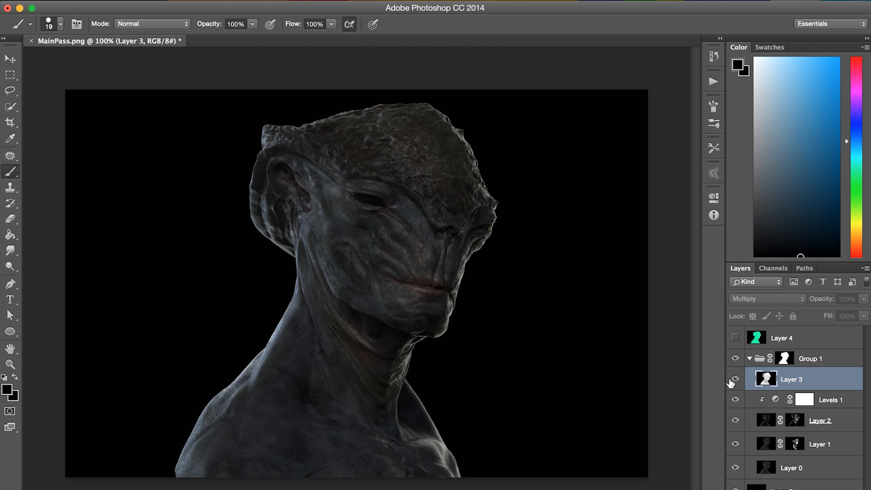
{"action": "left_click", "coordinate": [735, 380]}
{"action": "left_click", "coordinate": [784, 489]}
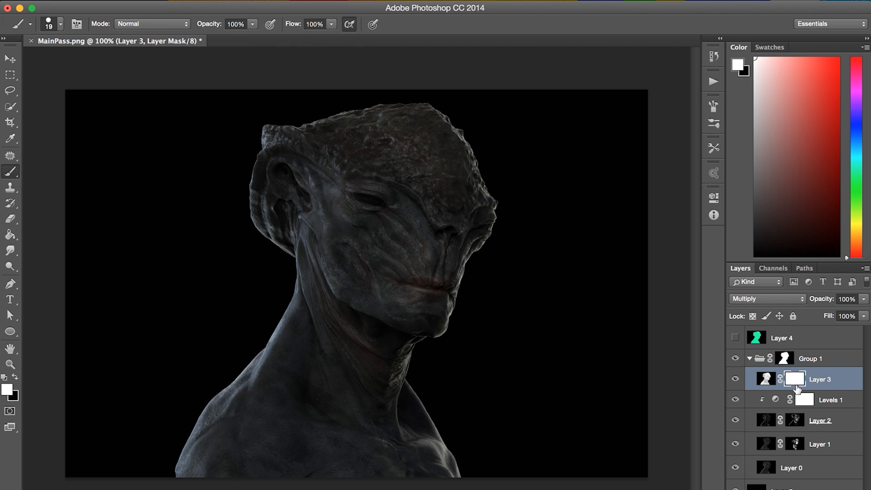
- Fill Layer 3's mask completely with black
{"action": "left_click", "coordinate": [796, 257]}
{"action": "key", "text": "g"}
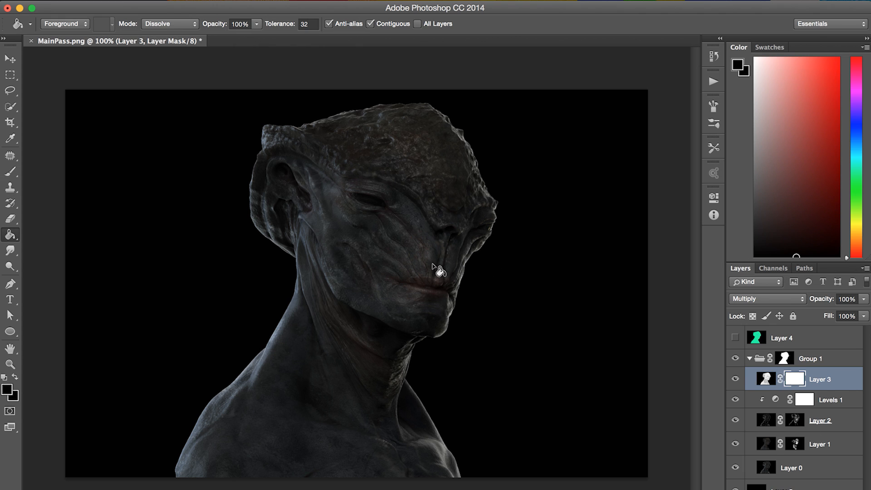
{"action": "left_click", "coordinate": [407, 278]}
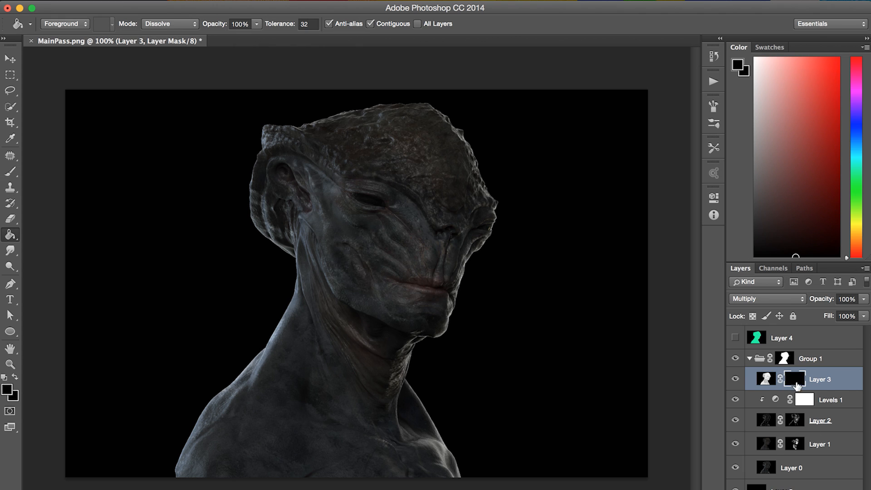
- Enlarge the round brush to 59 px and paint white over the brow on Layer 3's mask
{"action": "key", "text": "d"}
{"action": "key", "text": "b"}
{"action": "right_click", "coordinate": [445, 226]}
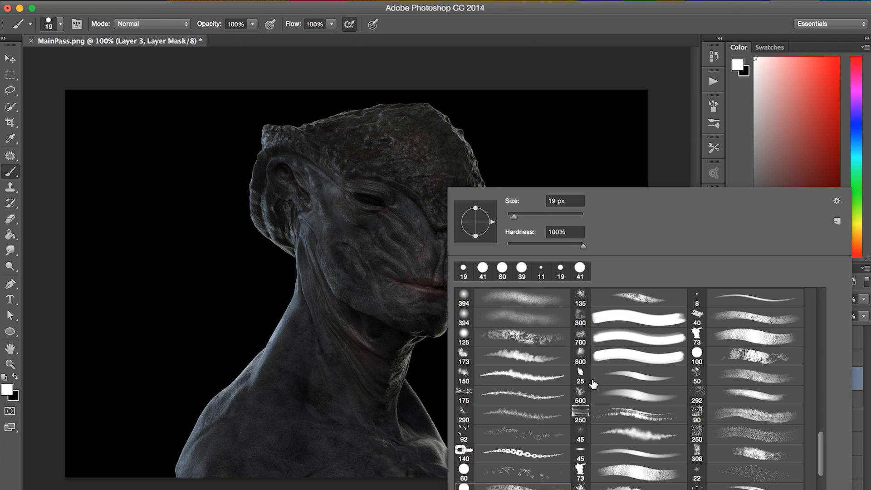
{"action": "right_click", "coordinate": [403, 186]}
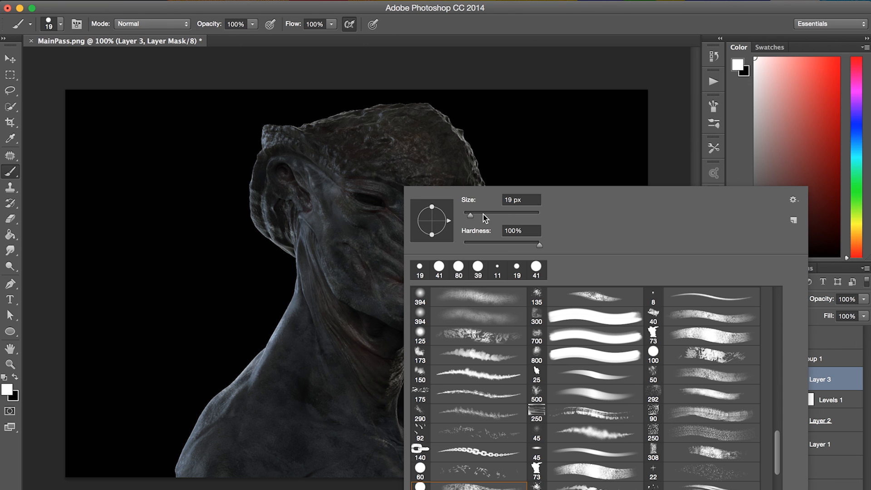
{"action": "left_click", "coordinate": [485, 215]}
{"action": "left_click", "coordinate": [332, 178]}
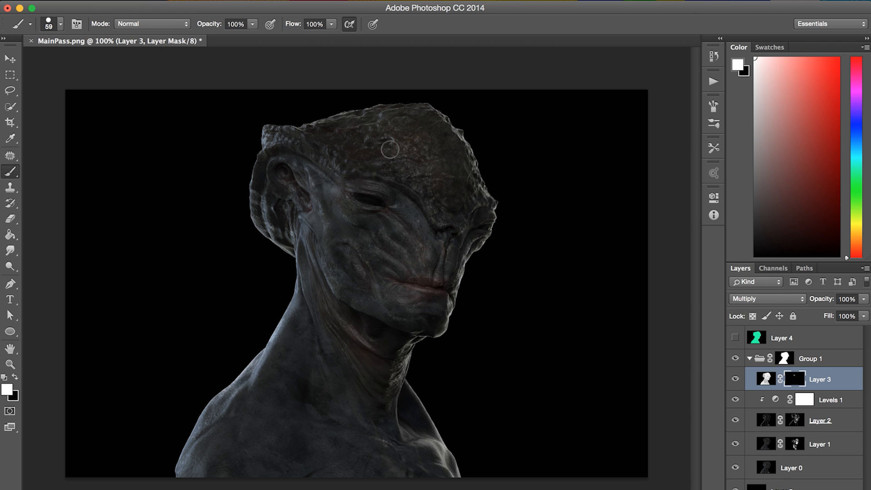
- Reduce the brush to 30 px and paint white along the brow, nose and mouth on Layer 3's mask
{"action": "right_click", "coordinate": [380, 185]}
{"action": "left_click", "coordinate": [447, 216]}
{"action": "left_click", "coordinate": [338, 169]}
{"action": "mouse_move", "coordinate": [405, 195]}
{"action": "left_mouse_down"}
{"action": "mouse_move", "coordinate": [442, 232]}
{"action": "mouse_move", "coordinate": [460, 231]}
{"action": "mouse_move", "coordinate": [455, 236]}
{"action": "mouse_move", "coordinate": [476, 215]}
{"action": "mouse_move", "coordinate": [447, 283]}
{"action": "left_mouse_up"}
{"action": "left_click_drag", "start_coordinate": [463, 254], "coordinate": [453, 281]}
{"action": "left_click_drag", "start_coordinate": [465, 251], "coordinate": [451, 289]}
- Compare the bust with Layer 3 hidden and shown
{"action": "left_click", "coordinate": [736, 380]}
{"action": "left_click", "coordinate": [736, 379]}
{"action": "left_click", "coordinate": [735, 379]}
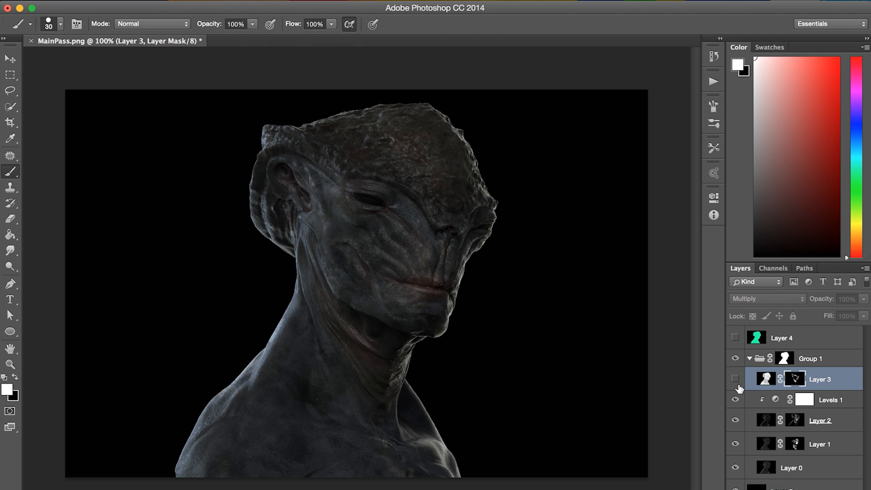
{"action": "left_click", "coordinate": [736, 380]}
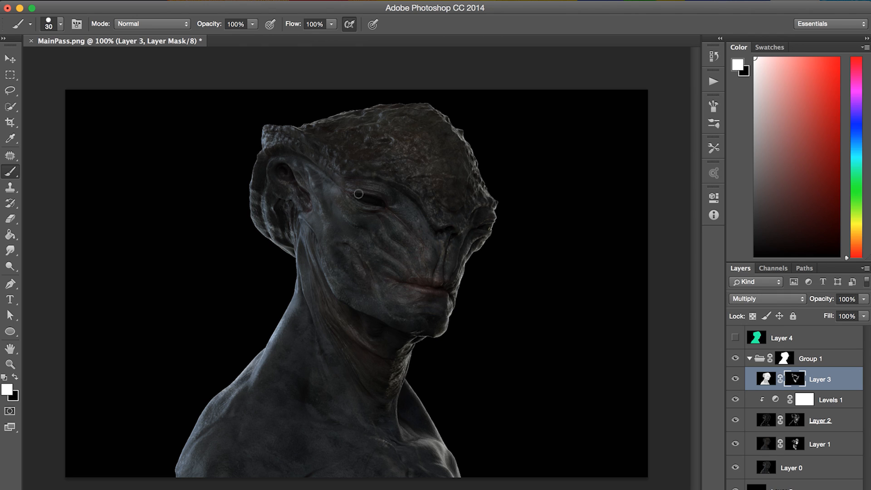
- Paint white around the near eye on Layer 3's mask, and check the bust with Layer 3 hidden and shown
{"action": "left_click_drag", "start_coordinate": [354, 204], "coordinate": [374, 214]}
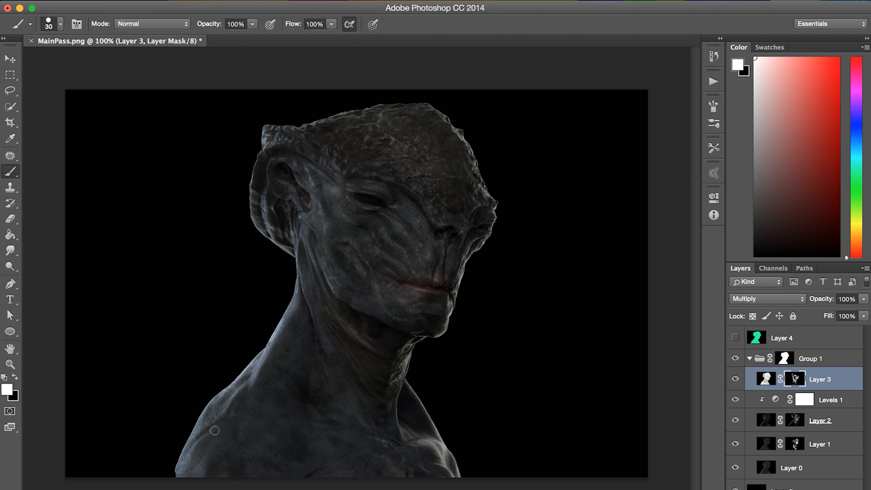
{"action": "left_click", "coordinate": [736, 380]}
{"action": "left_click", "coordinate": [736, 379]}
{"action": "left_click", "coordinate": [736, 379]}
{"action": "left_click", "coordinate": [736, 380]}
- Collapse Group 1, select background Layer 5, and set up the 125 px textured brush at 476 px
{"action": "left_click", "coordinate": [751, 359]}
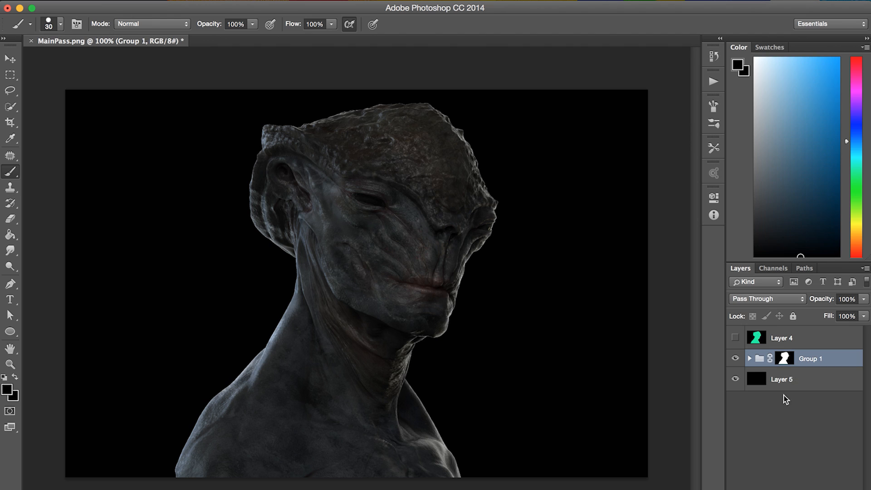
{"action": "left_click", "coordinate": [777, 383]}
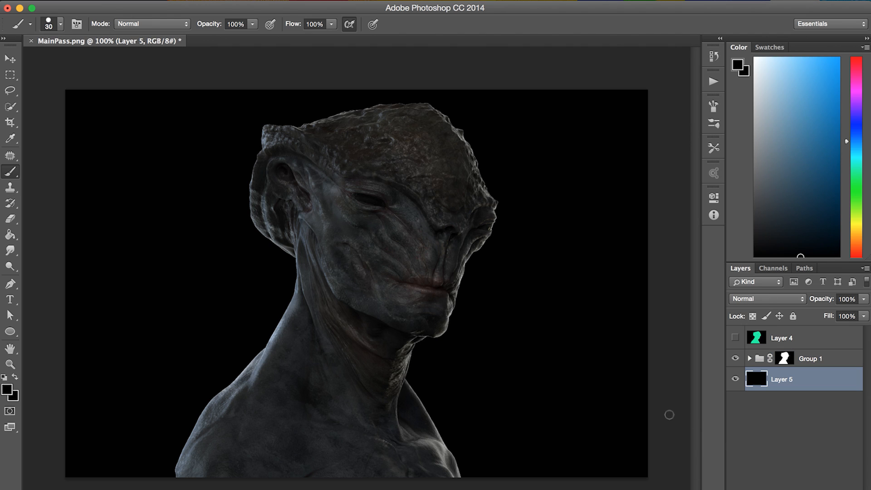
{"action": "key", "text": "m"}
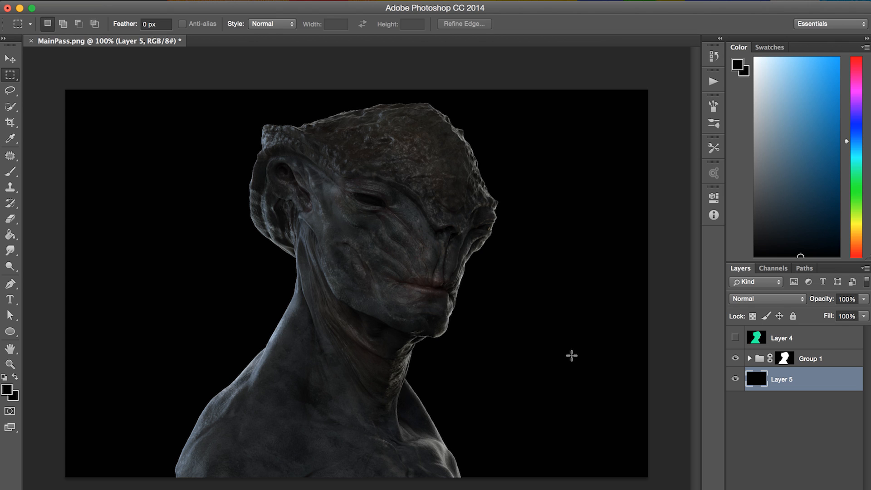
{"action": "key", "text": "b"}
{"action": "right_click", "coordinate": [572, 258]}
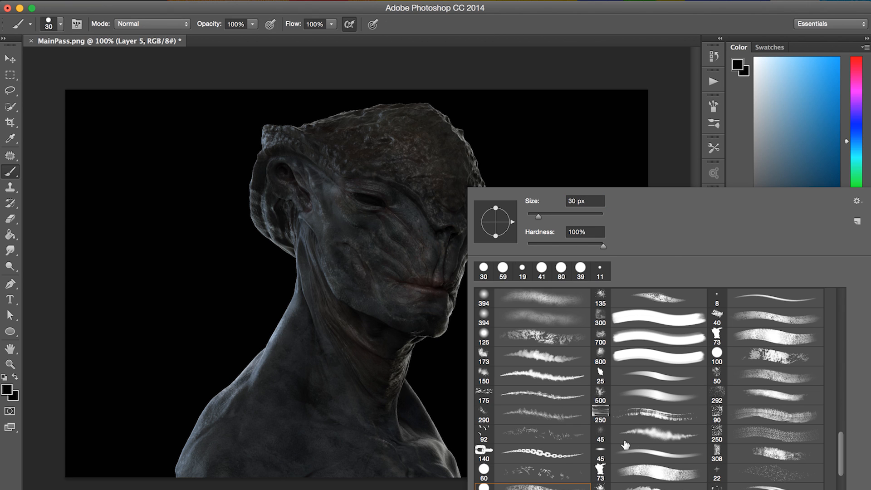
{"action": "left_click", "coordinate": [558, 342]}
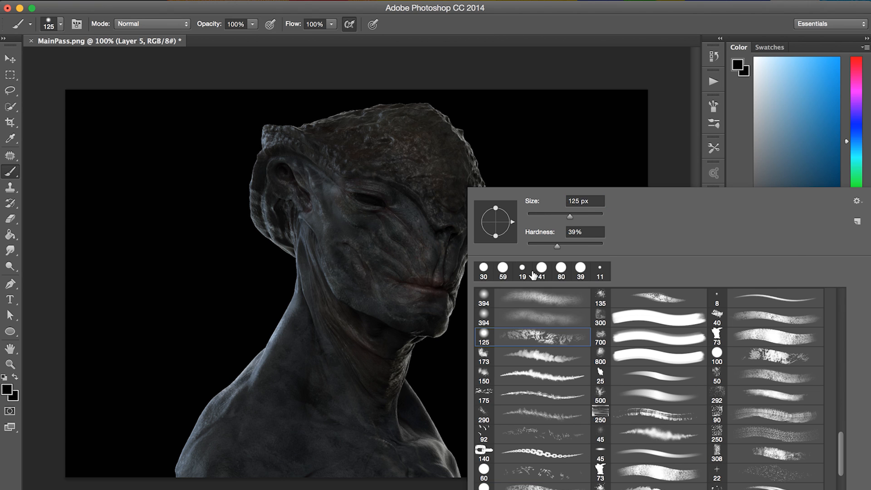
{"action": "right_click", "coordinate": [159, 263]}
{"action": "left_click", "coordinate": [277, 215]}
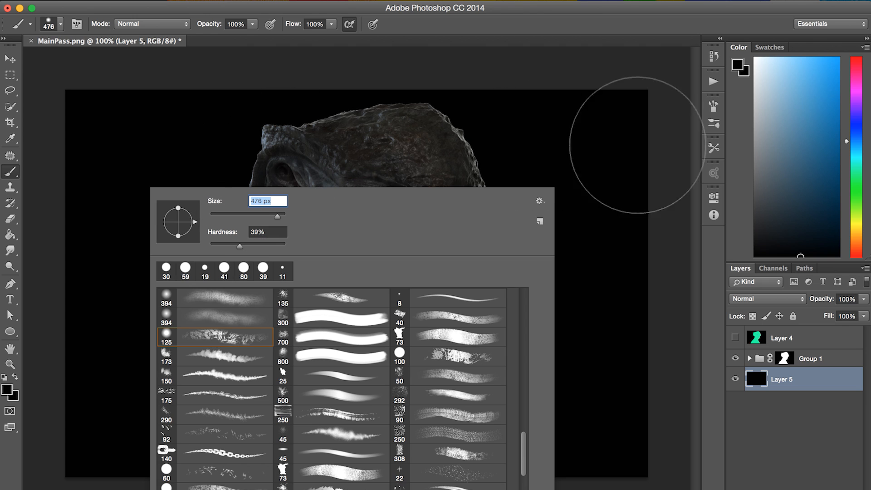
- Sample a blue-grey from the bust's shoulder edge and paint broad textured strokes over both sides of Layer 5's background
{"action": "left_click", "coordinate": [774, 150]}
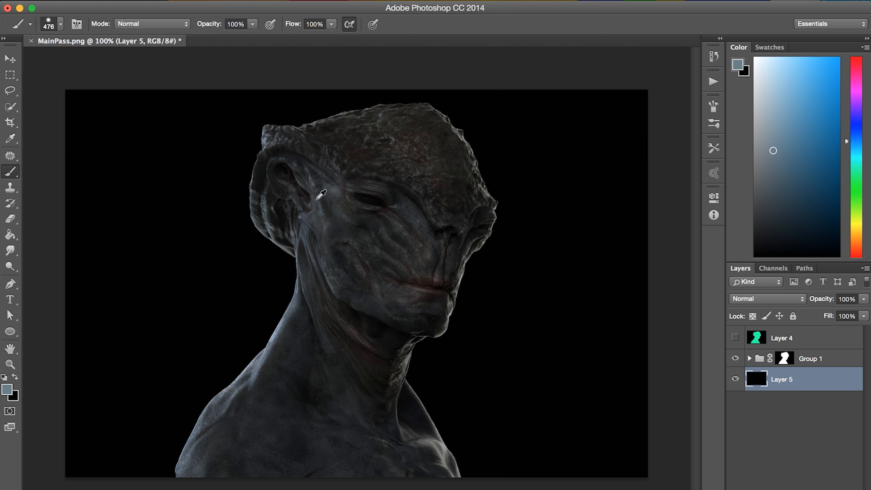
{"action": "left_click", "coordinate": [336, 185], "text": "alt"}
{"action": "left_click", "coordinate": [257, 368], "text": "alt"}
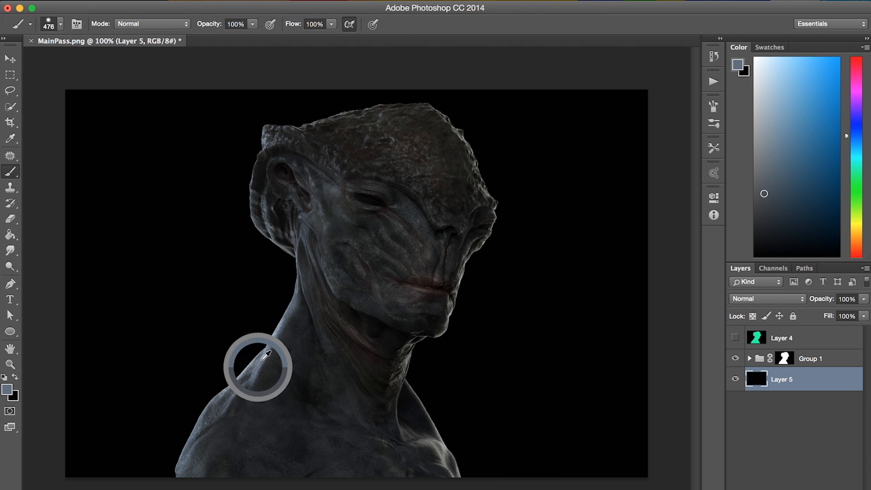
{"action": "mouse_move", "coordinate": [145, 227]}
{"action": "left_mouse_down"}
{"action": "mouse_move", "coordinate": [220, 415]}
{"action": "mouse_move", "coordinate": [178, 343]}
{"action": "mouse_move", "coordinate": [230, 369]}
{"action": "mouse_move", "coordinate": [171, 230]}
{"action": "mouse_move", "coordinate": [292, 380]}
{"action": "mouse_move", "coordinate": [178, 353]}
{"action": "mouse_move", "coordinate": [139, 404]}
{"action": "mouse_move", "coordinate": [148, 321]}
{"action": "mouse_move", "coordinate": [169, 306]}
{"action": "mouse_move", "coordinate": [230, 331]}
{"action": "left_mouse_up"}
{"action": "mouse_move", "coordinate": [556, 113]}
{"action": "left_mouse_down"}
{"action": "mouse_move", "coordinate": [634, 232]}
{"action": "mouse_move", "coordinate": [653, 324]}
{"action": "left_mouse_up"}
{"action": "left_click_drag", "start_coordinate": [462, 292], "coordinate": [452, 310]}
{"action": "mouse_move", "coordinate": [597, 119]}
{"action": "left_mouse_down"}
{"action": "mouse_move", "coordinate": [624, 183]}
{"action": "mouse_move", "coordinate": [648, 376]}
{"action": "mouse_move", "coordinate": [650, 356]}
{"action": "mouse_move", "coordinate": [625, 415]}
{"action": "mouse_move", "coordinate": [567, 450]}
{"action": "left_mouse_up"}
{"action": "mouse_move", "coordinate": [136, 127]}
{"action": "left_mouse_down"}
{"action": "mouse_move", "coordinate": [196, 205]}
{"action": "mouse_move", "coordinate": [253, 380]}
{"action": "mouse_move", "coordinate": [105, 472]}
{"action": "left_mouse_up"}
- Paint sampled black and dark blue-grey tones behind the neck, in the lower-right background and in front of the face
{"action": "left_click", "coordinate": [249, 87], "text": "alt"}
{"action": "mouse_move", "coordinate": [226, 223]}
{"action": "left_mouse_down"}
{"action": "mouse_move", "coordinate": [266, 306]}
{"action": "mouse_move", "coordinate": [230, 315]}
{"action": "left_mouse_up"}
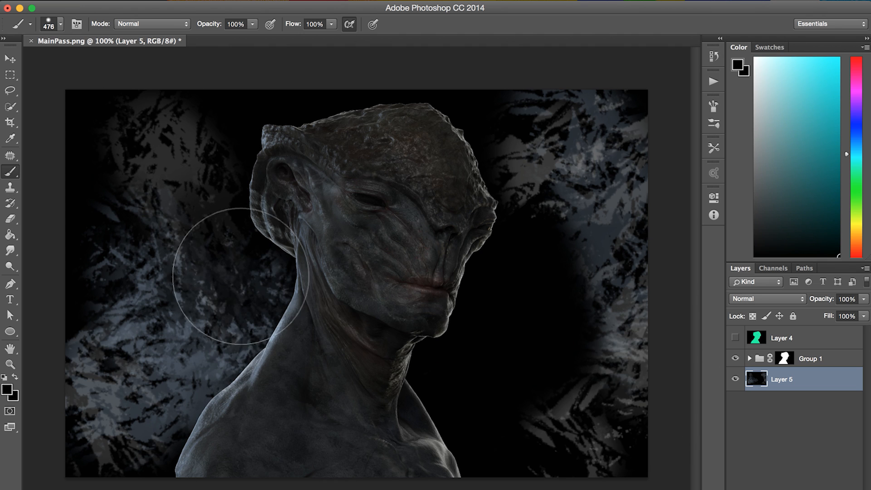
{"action": "left_click", "coordinate": [629, 325], "text": "alt"}
{"action": "mouse_move", "coordinate": [501, 418]}
{"action": "left_mouse_down"}
{"action": "mouse_move", "coordinate": [503, 452]}
{"action": "mouse_move", "coordinate": [588, 453]}
{"action": "left_mouse_up"}
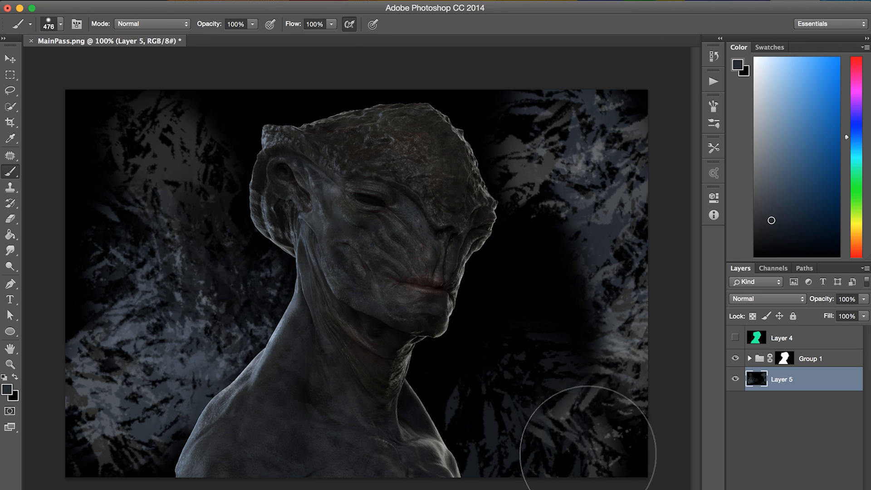
{"action": "left_click", "coordinate": [633, 281], "text": "alt"}
{"action": "left_click", "coordinate": [634, 309], "text": "alt"}
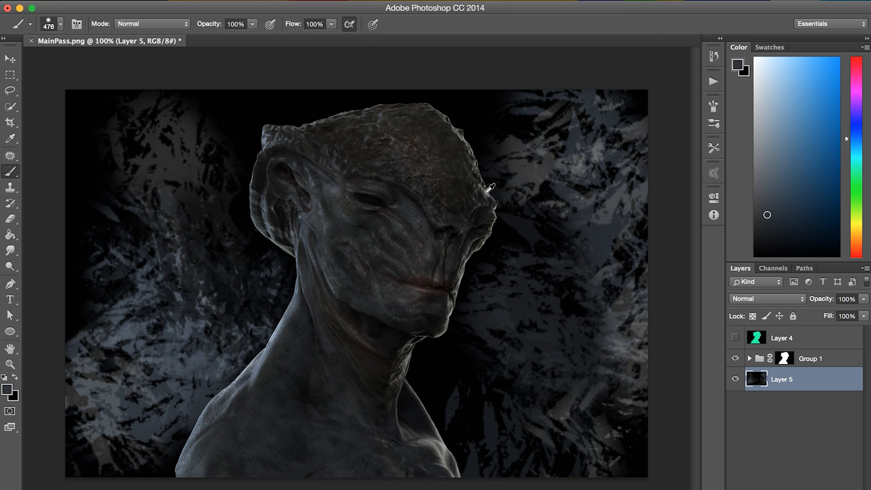
- Tone down the textured background strokes around the bust with black and dark blue tones sampled from the canvas
{"action": "left_click", "coordinate": [485, 192], "text": "alt"}
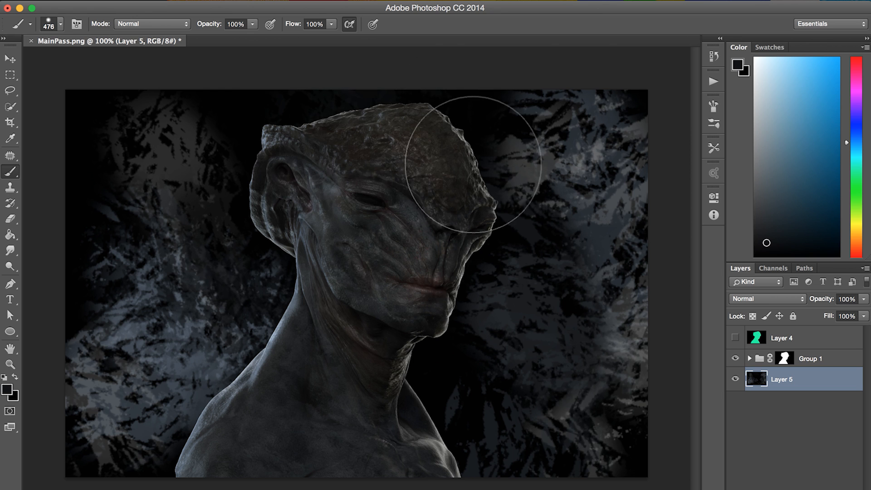
{"action": "left_click", "coordinate": [456, 369], "text": "alt"}
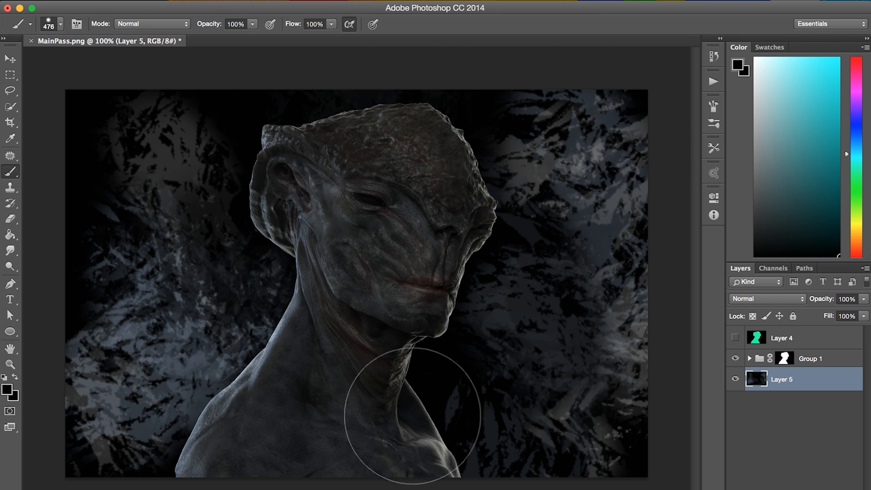
{"action": "left_click", "coordinate": [643, 343], "text": "alt"}
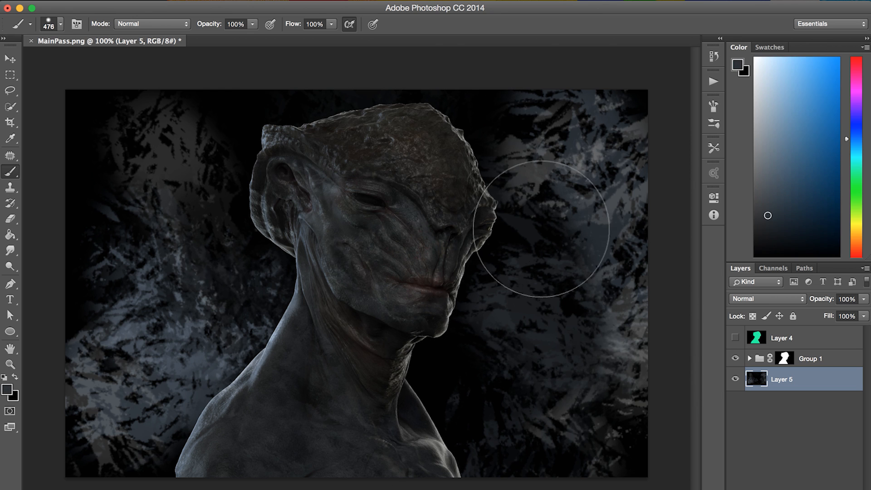
{"action": "left_click", "coordinate": [283, 104], "text": "alt"}
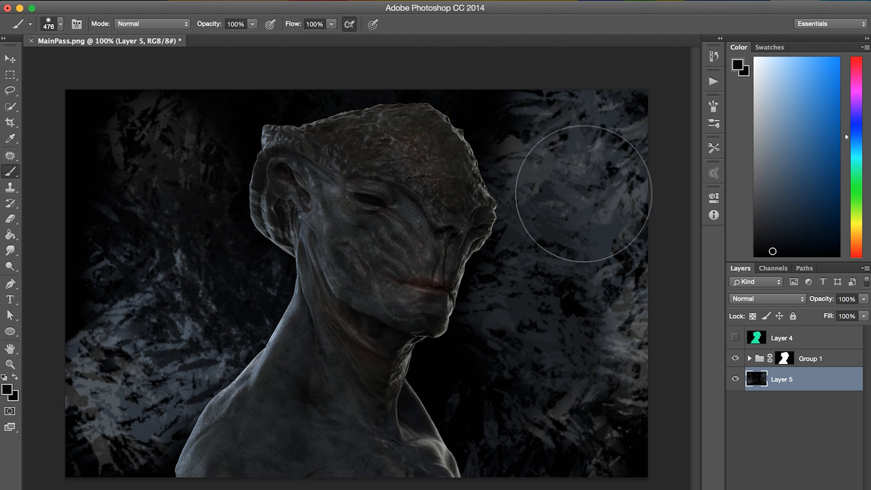
{"action": "left_click", "coordinate": [495, 125], "text": "alt"}
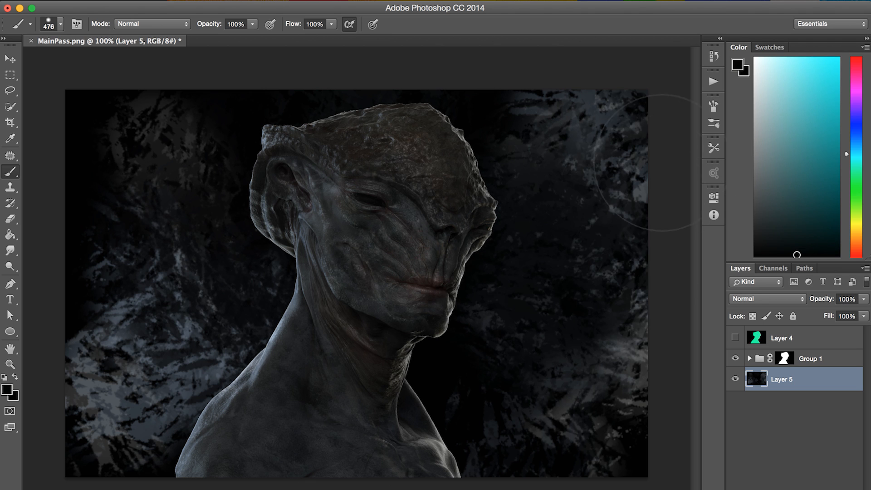
{"action": "left_click", "coordinate": [157, 405], "text": "alt"}
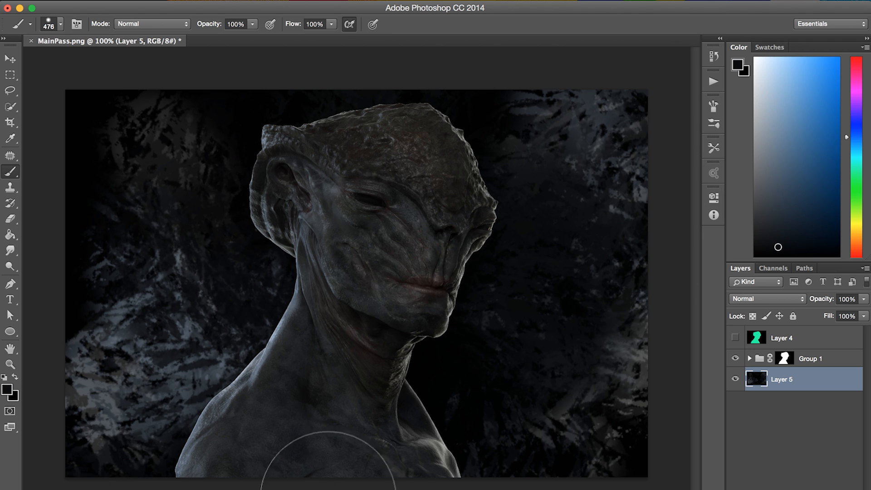
{"action": "left_click", "coordinate": [93, 135], "text": "alt"}
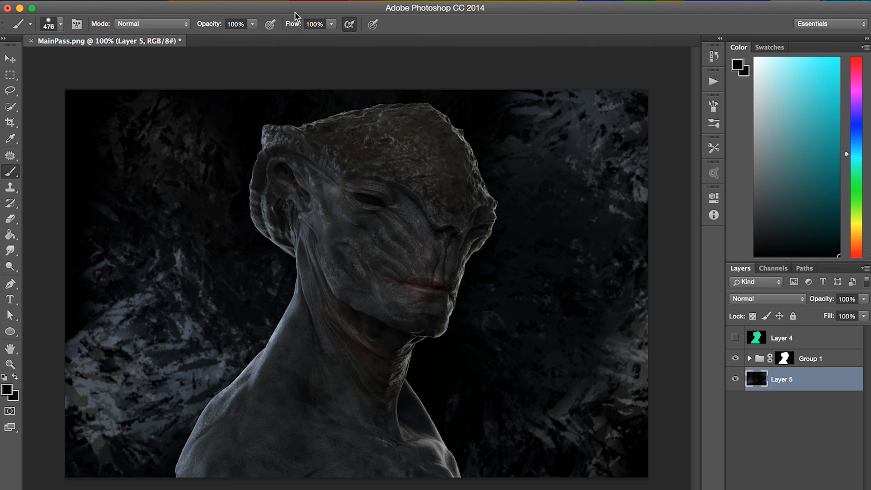
- Try a Gaussian Blur with a 30.3-pixel radius on Layer 5, and undo it
{"action": "left_click", "coordinate": [280, 1]}
{"action": "left_click", "coordinate": [401, 136]}
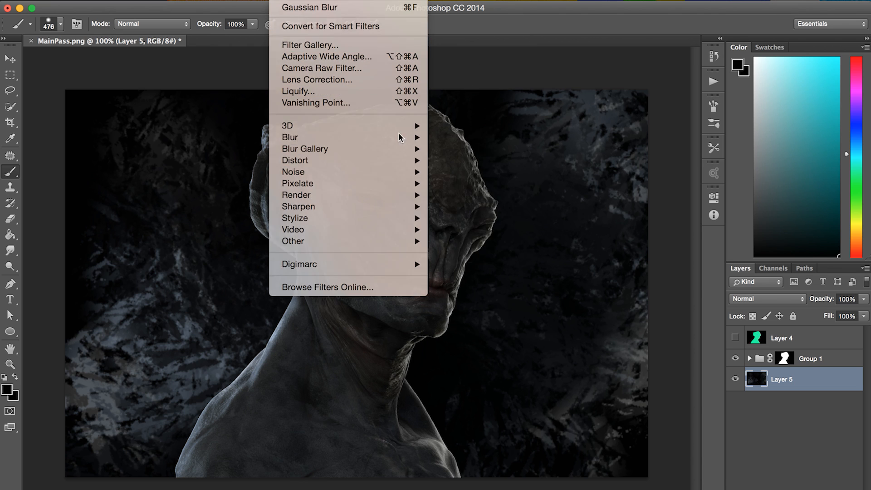
{"action": "right_click", "coordinate": [402, 135]}
{"action": "left_click", "coordinate": [376, 123]}
{"action": "left_click", "coordinate": [312, 0]}
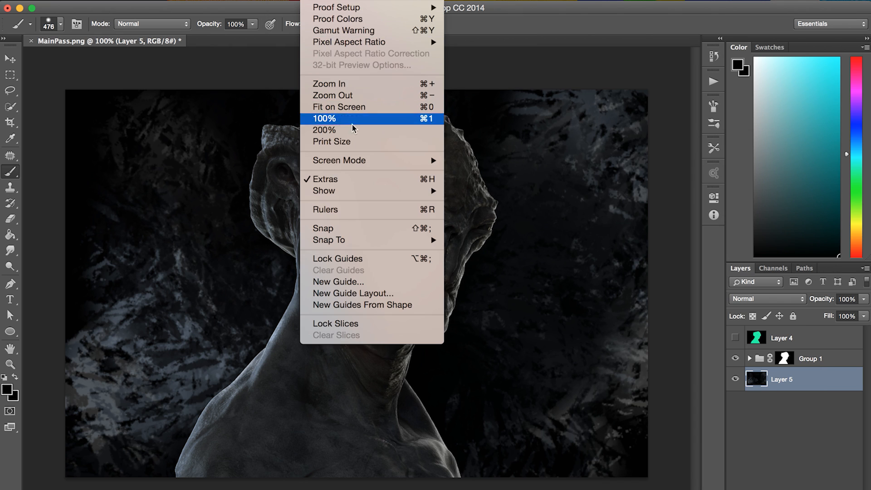
{"action": "mouse_move", "coordinate": [281, 1]}
{"action": "mouse_move", "coordinate": [416, 138]}
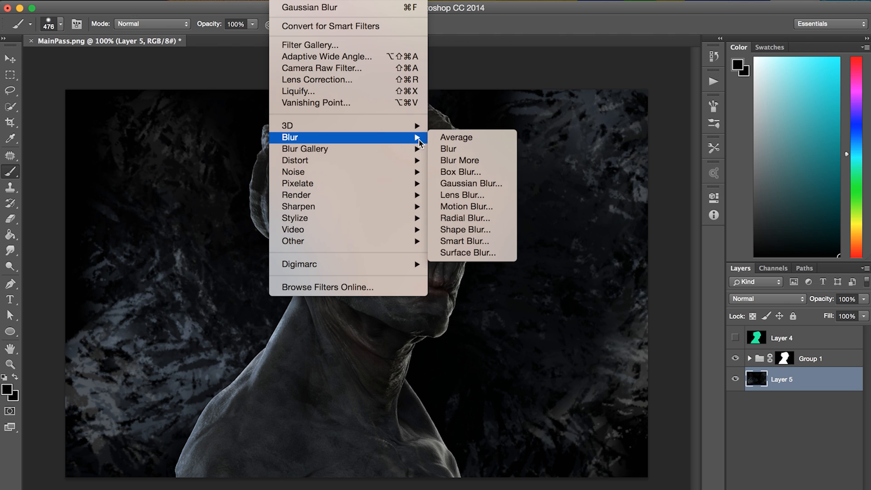
{"action": "left_click", "coordinate": [465, 184]}
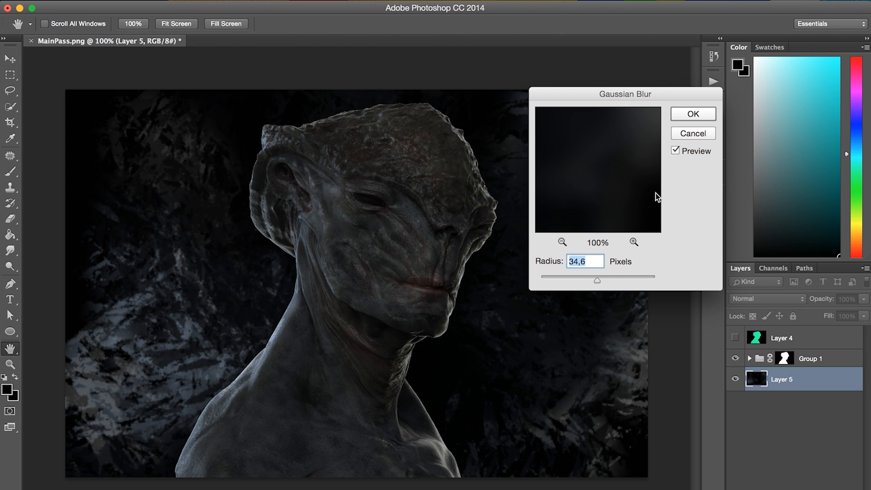
{"action": "mouse_move", "coordinate": [596, 280]}
{"action": "left_mouse_down"}
{"action": "mouse_move", "coordinate": [581, 281]}
{"action": "mouse_move", "coordinate": [591, 280]}
{"action": "left_mouse_up"}
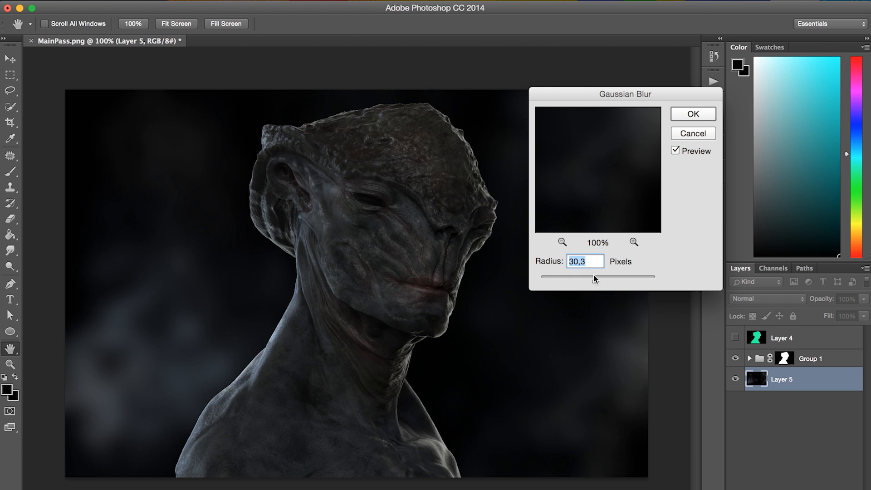
{"action": "left_click", "coordinate": [705, 114]}
{"action": "key", "text": "b"}
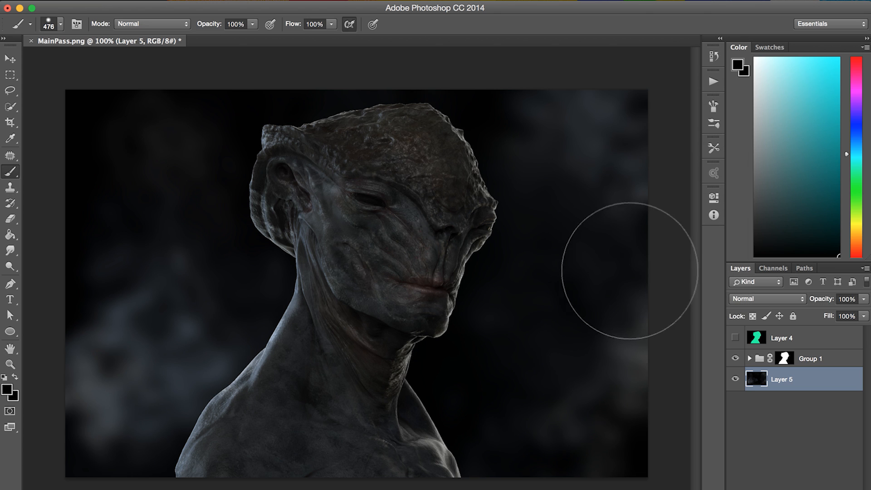
{"action": "key", "text": "super+z"}
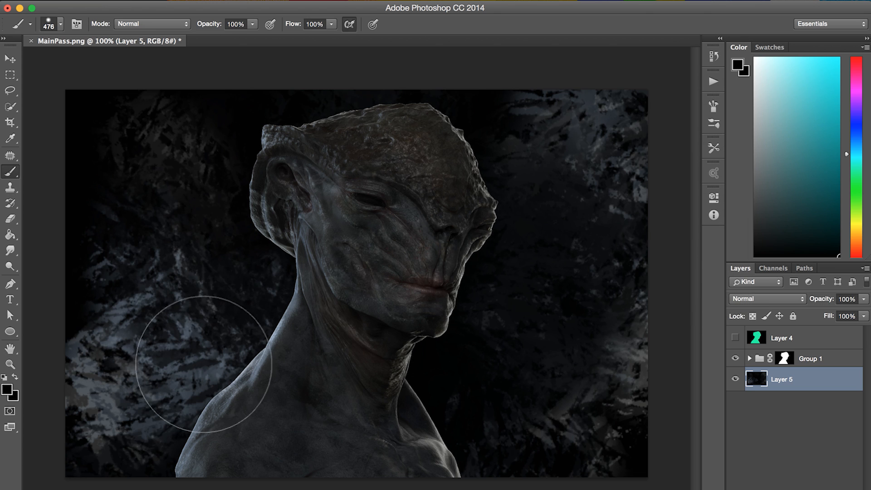
- Darken the background behind the neck and brighten its lower-left area with a blue-grey sampled from the bust's shoulder edge
{"action": "left_click_drag", "start_coordinate": [143, 387], "coordinate": [283, 239]}
{"action": "left_click", "coordinate": [265, 360], "text": "alt"}
{"action": "mouse_move", "coordinate": [121, 444]}
{"action": "left_mouse_down"}
{"action": "mouse_move", "coordinate": [99, 409]}
{"action": "mouse_move", "coordinate": [120, 436]}
{"action": "mouse_move", "coordinate": [186, 355]}
{"action": "mouse_move", "coordinate": [213, 474]}
{"action": "left_mouse_up"}
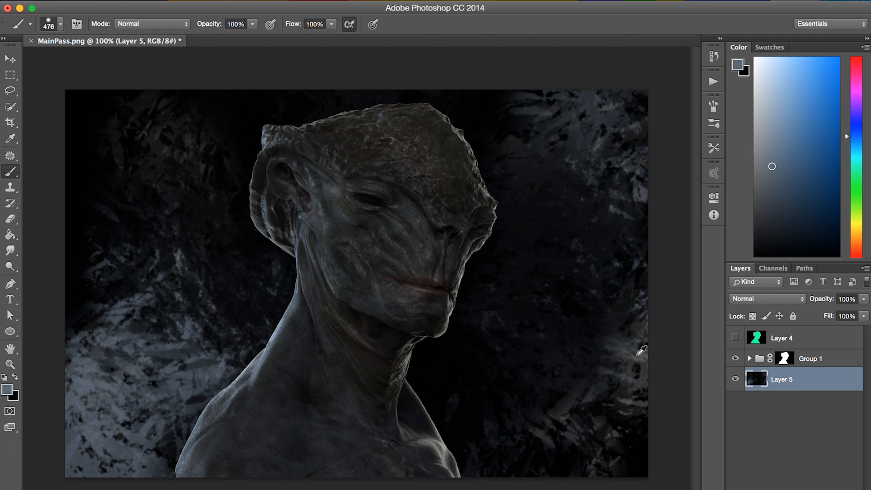
{"action": "left_click", "coordinate": [641, 352], "text": "alt"}
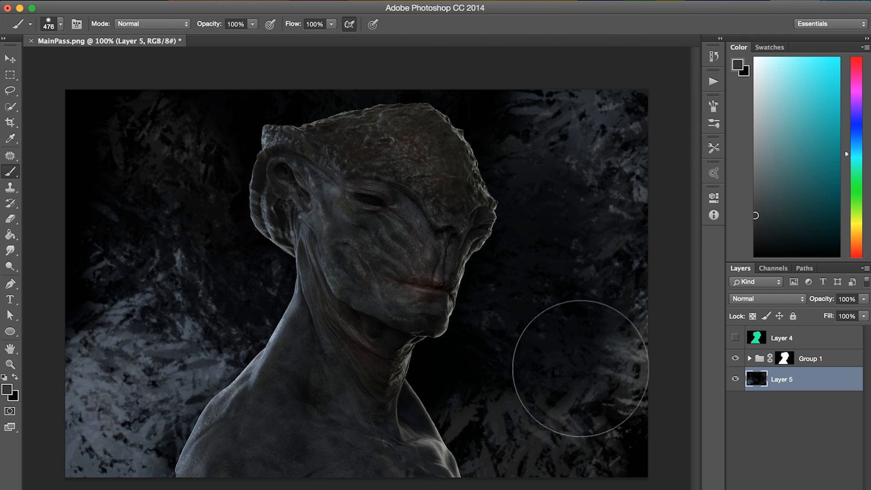
- Try reapplying the last Gaussian Blur to Layer 5, check it with the canvas mirrored, and undo the blur
{"action": "left_click", "coordinate": [299, 1]}
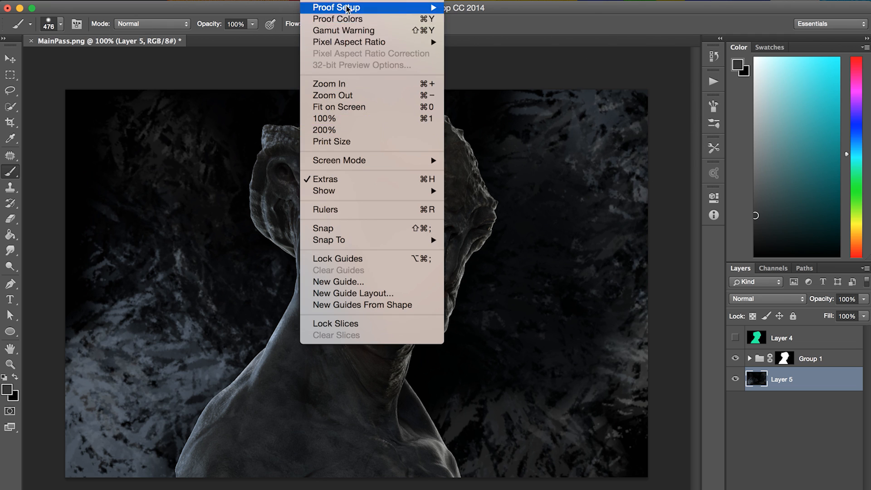
{"action": "left_click", "coordinate": [324, 7]}
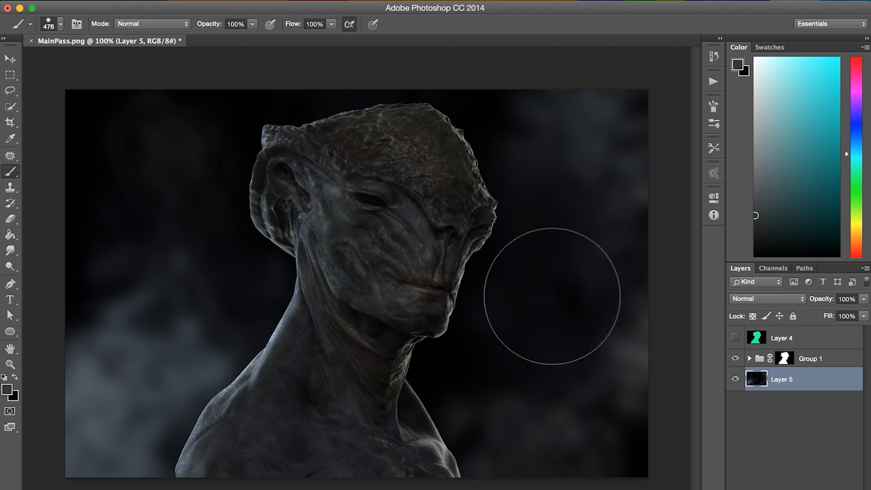
{"action": "key", "text": "F2"}
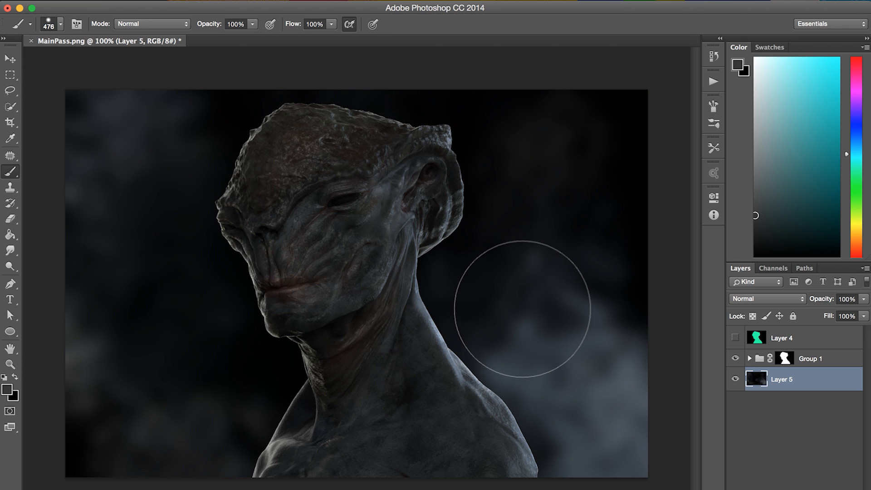
{"action": "key", "text": "F2"}
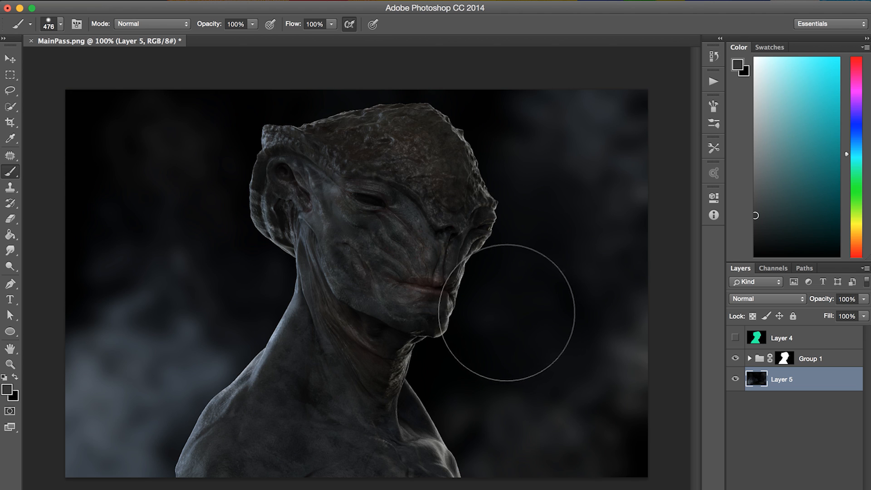
{"action": "key", "text": "F2"}
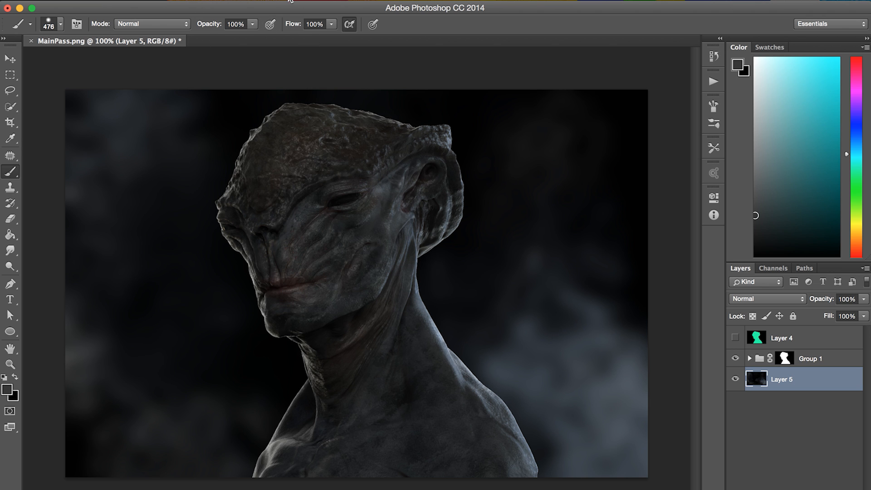
{"action": "key", "text": "F2"}
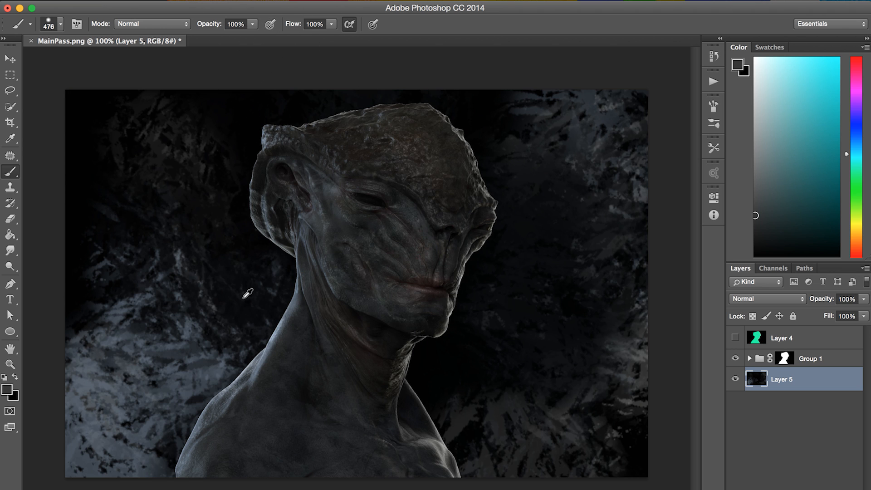
- Paint sampled blue-grey and near-black strokes along the background behind the head and shoulder, and reapply the last Gaussian Blur to Layer 5
{"action": "left_click", "coordinate": [248, 294], "text": "alt"}
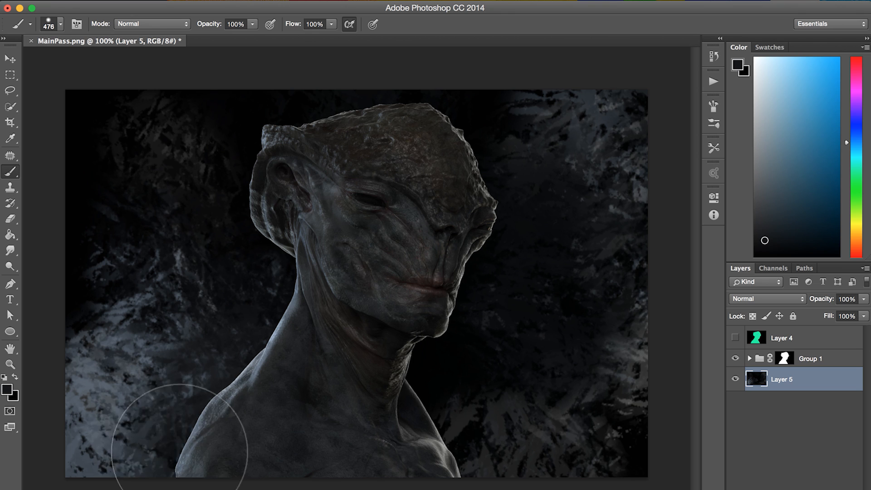
{"action": "left_click", "coordinate": [166, 326], "text": "alt"}
{"action": "left_click", "coordinate": [99, 238], "text": "alt"}
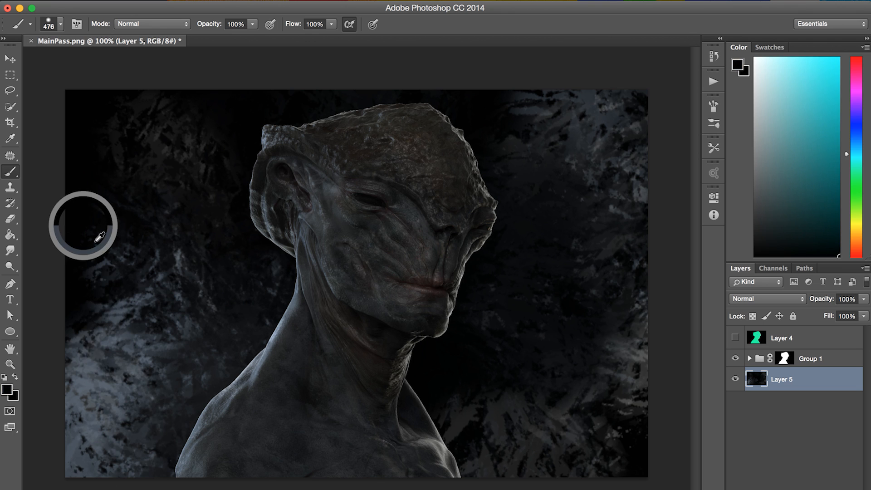
{"action": "left_click", "coordinate": [113, 338], "text": "alt"}
{"action": "mouse_move", "coordinate": [100, 206]}
{"action": "left_mouse_down"}
{"action": "mouse_move", "coordinate": [128, 275]}
{"action": "mouse_move", "coordinate": [121, 354]}
{"action": "left_mouse_up"}
{"action": "left_click", "coordinate": [104, 136], "text": "alt"}
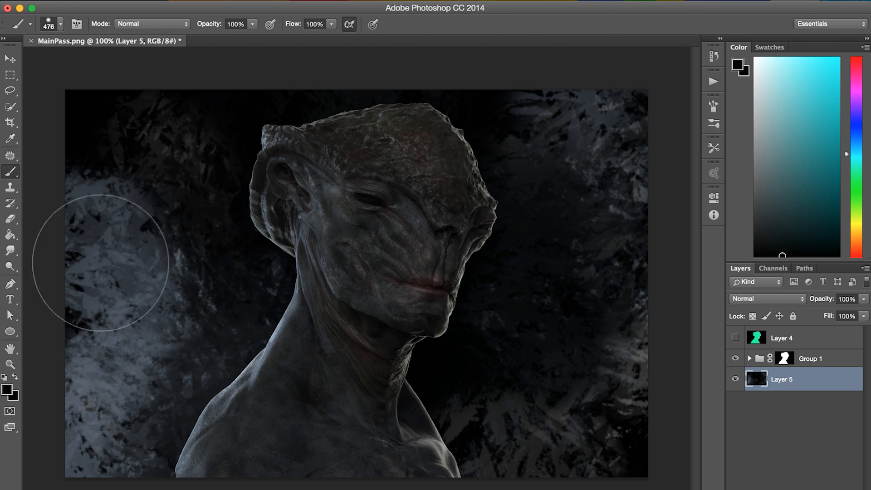
{"action": "mouse_move", "coordinate": [101, 263]}
{"action": "left_mouse_down"}
{"action": "mouse_move", "coordinate": [159, 253]}
{"action": "mouse_move", "coordinate": [124, 350]}
{"action": "left_mouse_up"}
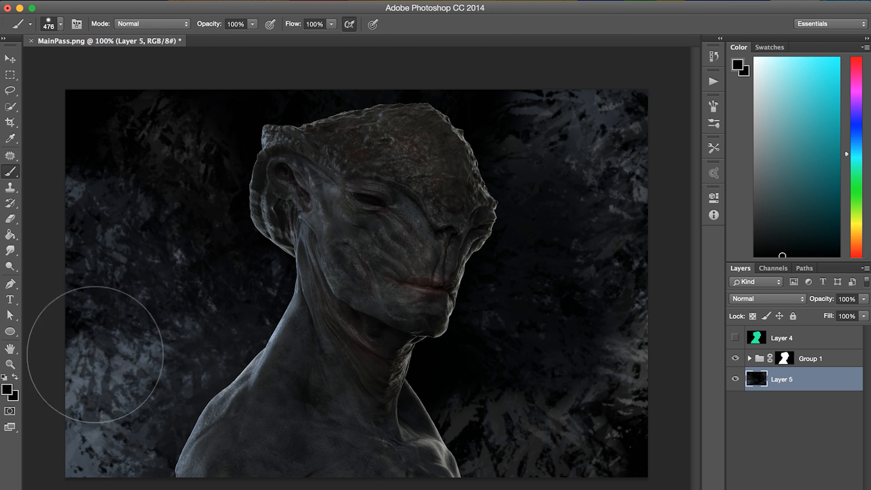
{"action": "left_click", "coordinate": [278, 5]}
{"action": "left_click", "coordinate": [273, 10]}
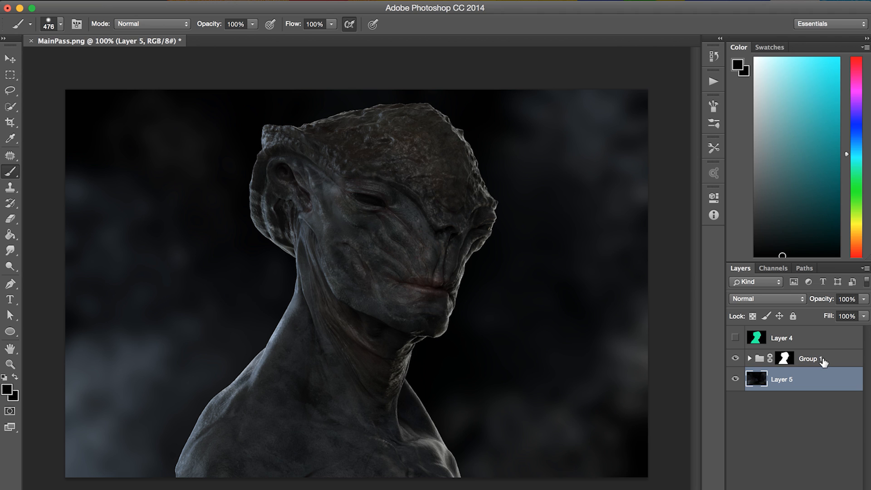
- Add a Curves adjustment layer named Curves 1 directly above Group 1
{"action": "left_click", "coordinate": [823, 362]}
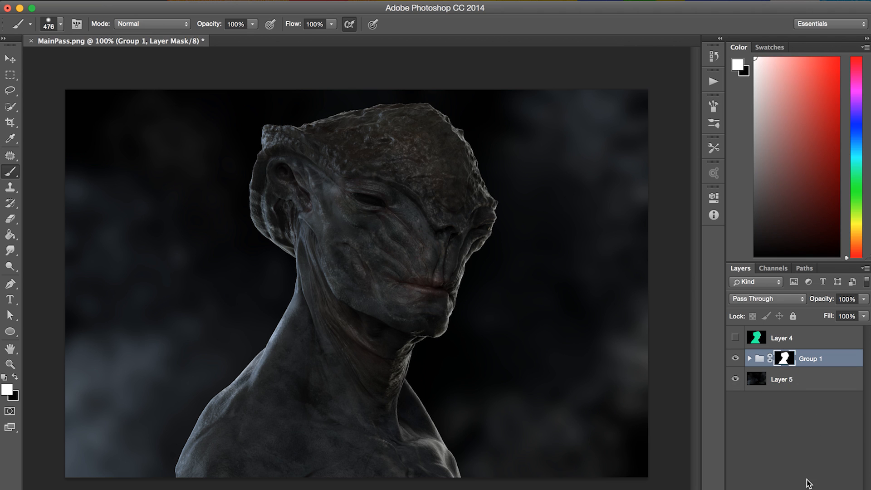
{"action": "left_click", "coordinate": [191, 1]}
{"action": "mouse_move", "coordinate": [214, 76]}
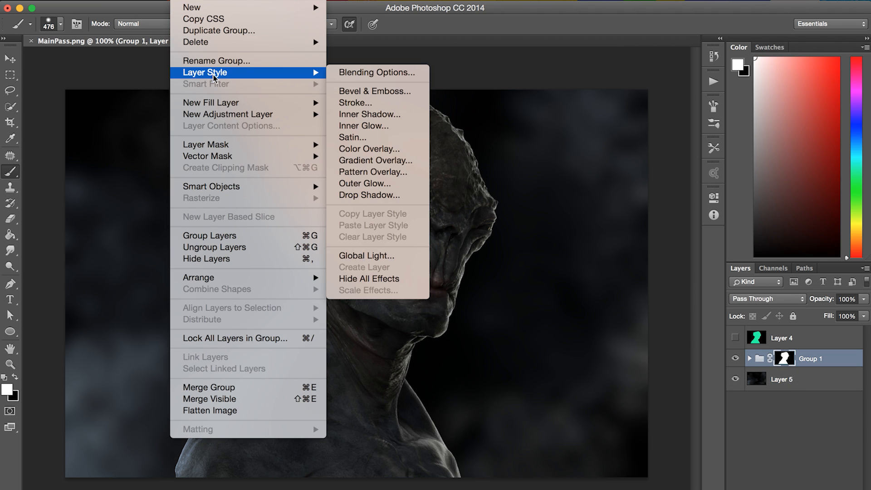
{"action": "mouse_move", "coordinate": [281, 117]}
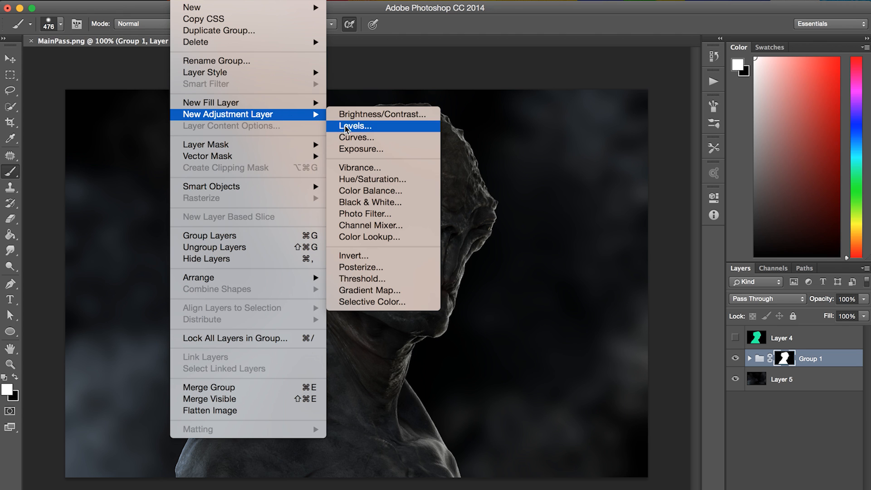
{"action": "left_click", "coordinate": [356, 137]}
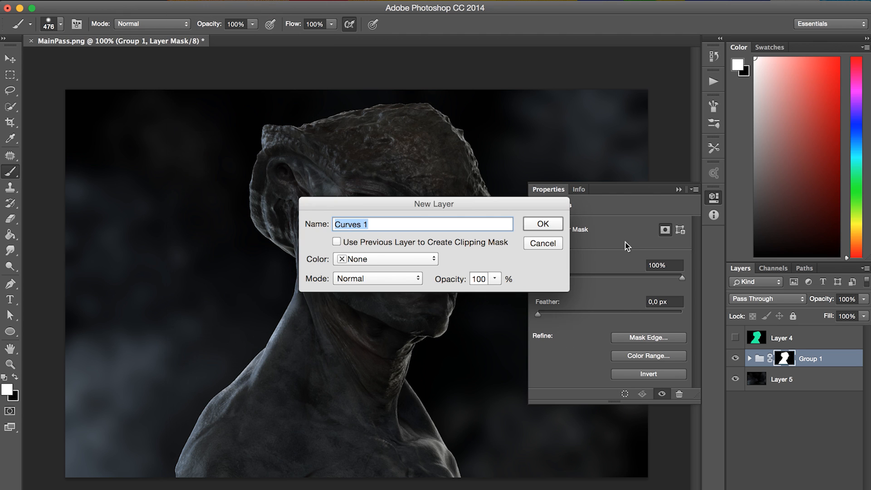
{"action": "left_click", "coordinate": [543, 224]}
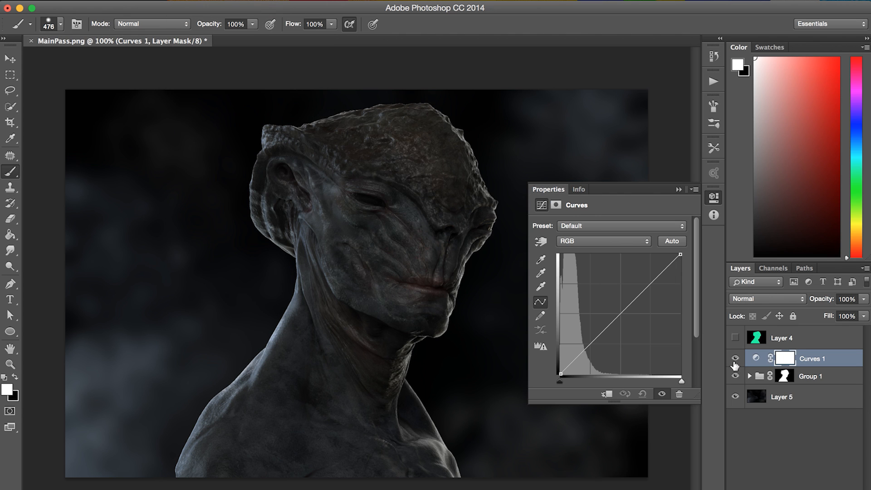
- Raise the midpoint of Curves 1's RGB curve slightly to brighten the image, and compare it with the adjustment hidden
{"action": "left_click", "coordinate": [736, 358]}
{"action": "left_click", "coordinate": [736, 359]}
{"action": "left_click_drag", "start_coordinate": [618, 311], "coordinate": [619, 310]}
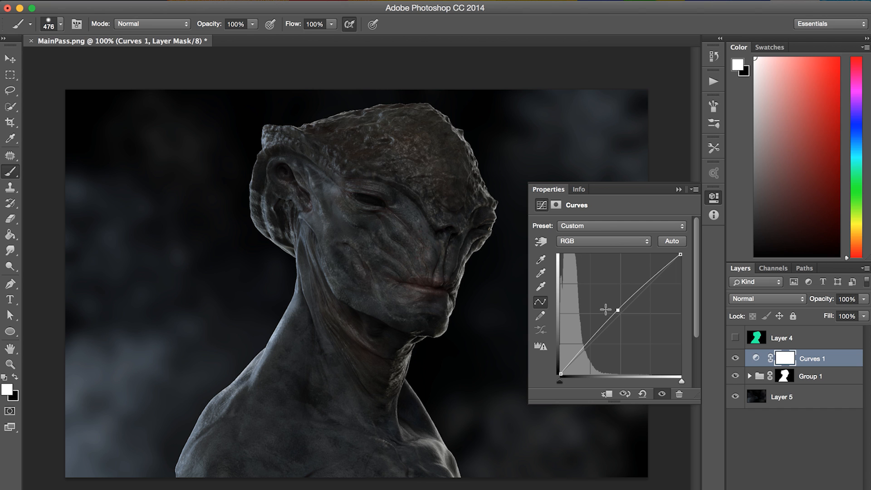
{"action": "left_click_drag", "start_coordinate": [615, 308], "coordinate": [620, 309]}
{"action": "left_click", "coordinate": [736, 359]}
{"action": "left_click", "coordinate": [736, 359]}
{"action": "left_click", "coordinate": [735, 359]}
{"action": "left_click", "coordinate": [735, 359]}
{"action": "left_click", "coordinate": [716, 201]}
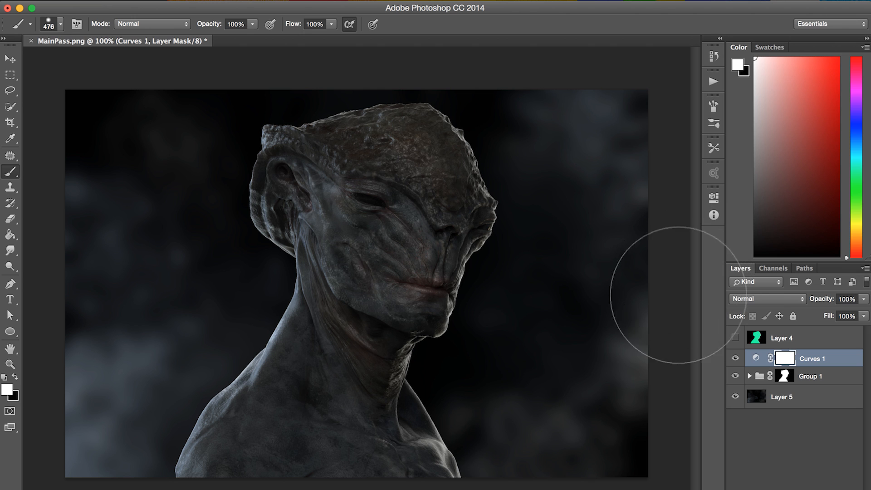
- Add a second Curves adjustment layer, Curves 2, above Curves 1
{"action": "left_click", "coordinate": [183, 0]}
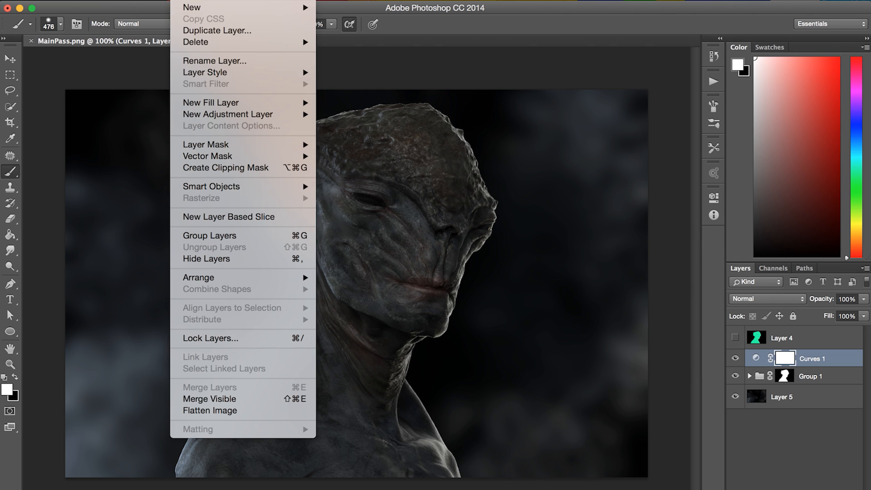
{"action": "mouse_move", "coordinate": [274, 117]}
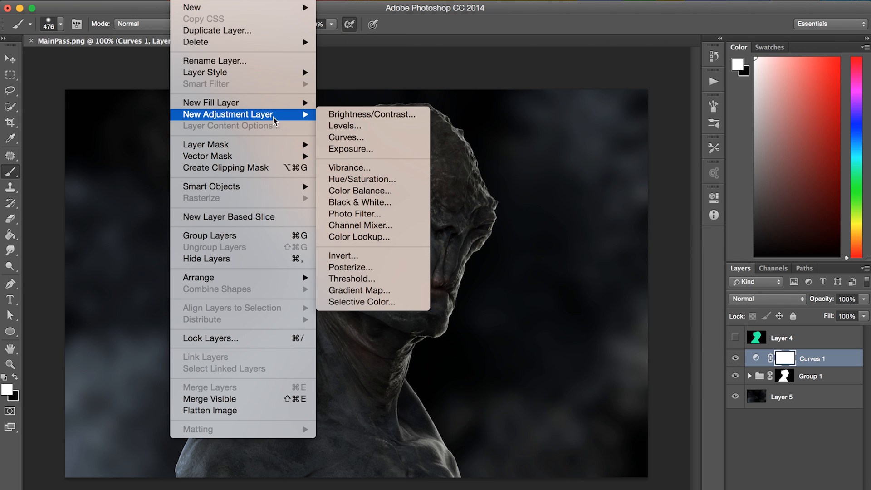
{"action": "left_click", "coordinate": [348, 138]}
{"action": "left_click", "coordinate": [544, 225]}
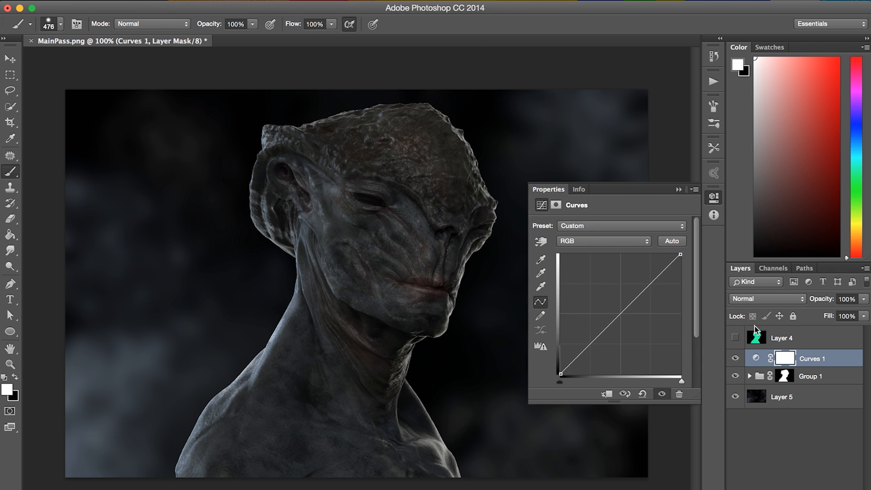
- On Curves 2's Blue channel, lift the black point slightly and place a point near the middle of the curve
{"action": "left_click", "coordinate": [613, 242]}
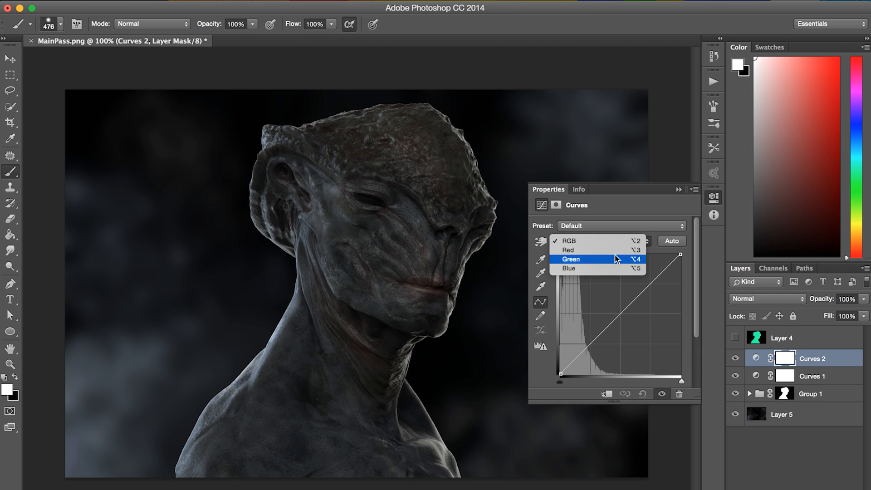
{"action": "left_click", "coordinate": [572, 247]}
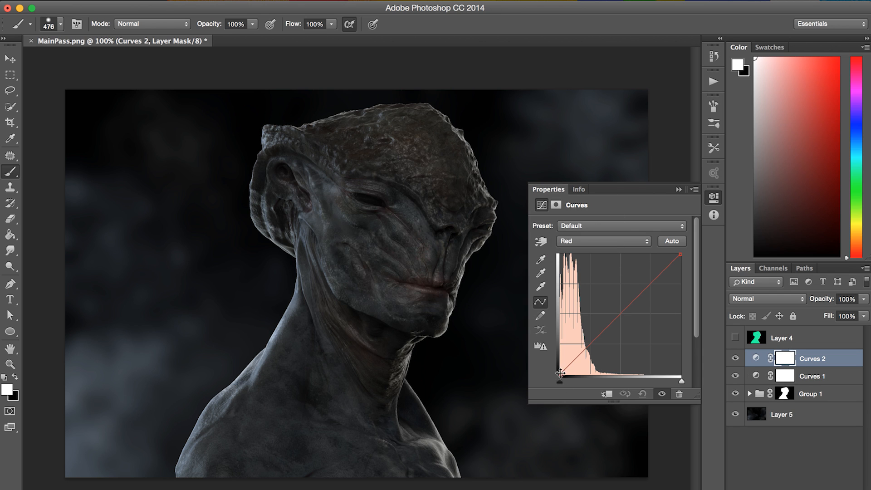
{"action": "left_click", "coordinate": [593, 241]}
{"action": "left_click", "coordinate": [592, 261]}
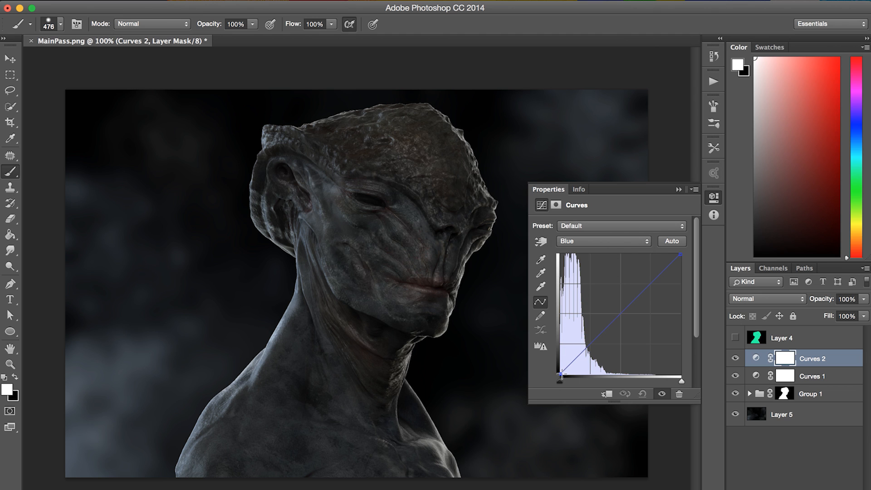
{"action": "left_click_drag", "start_coordinate": [562, 375], "coordinate": [562, 371]}
{"action": "left_click_drag", "start_coordinate": [619, 315], "coordinate": [621, 317]}
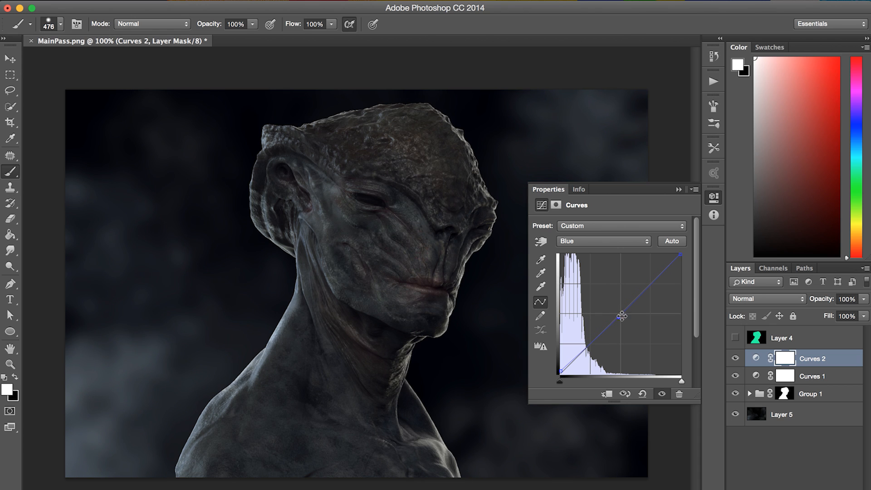
- On Curves 2's Green channel, add a midpoint and raise it slightly, keeping the black point in its corner
{"action": "left_click", "coordinate": [602, 244]}
{"action": "left_click", "coordinate": [604, 232]}
{"action": "left_click_drag", "start_coordinate": [617, 319], "coordinate": [617, 319]}
{"action": "left_click", "coordinate": [618, 318]}
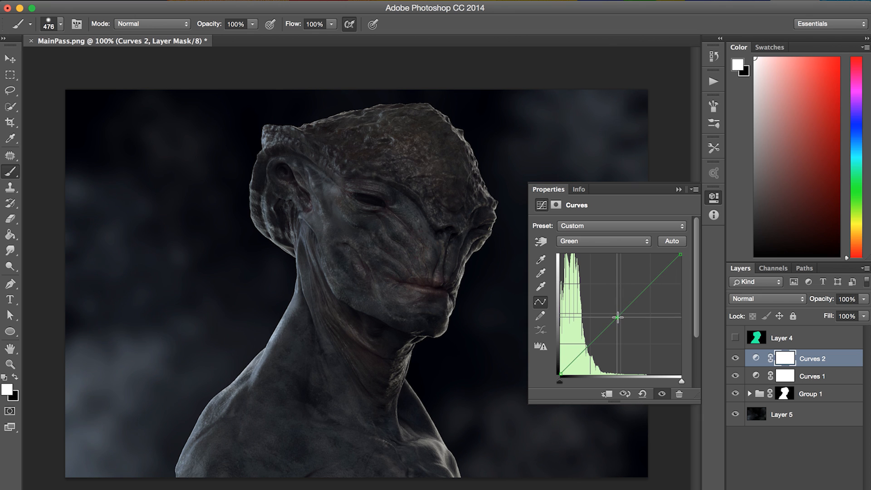
{"action": "left_click_drag", "start_coordinate": [561, 373], "coordinate": [563, 375]}
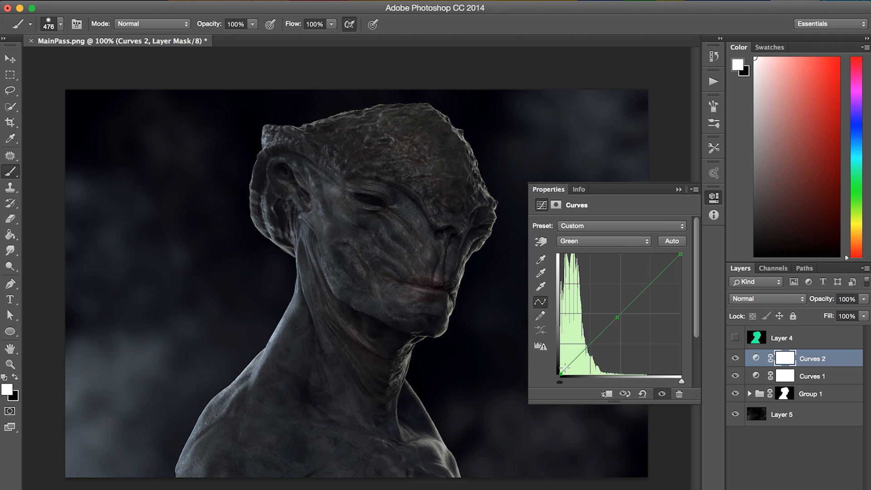
{"action": "left_click_drag", "start_coordinate": [616, 319], "coordinate": [615, 320]}
- On Curves 2's Red channel, lift the black point slightly and adjust a point near the middle of the curve
{"action": "left_click", "coordinate": [608, 241]}
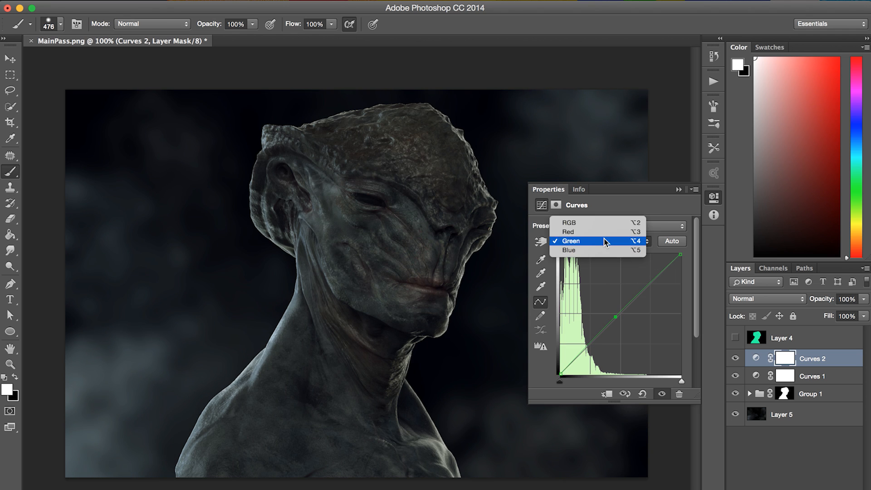
{"action": "left_click", "coordinate": [601, 229]}
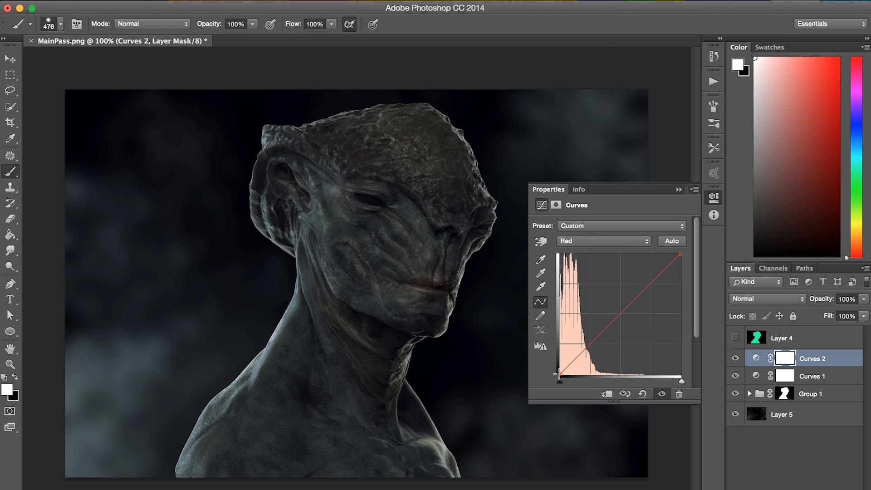
{"action": "left_click_drag", "start_coordinate": [559, 375], "coordinate": [558, 372]}
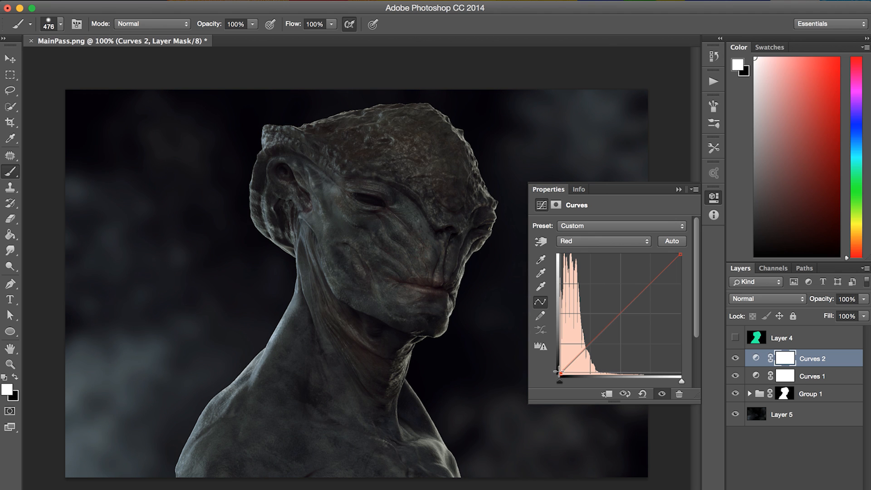
{"action": "left_click_drag", "start_coordinate": [617, 312], "coordinate": [620, 314]}
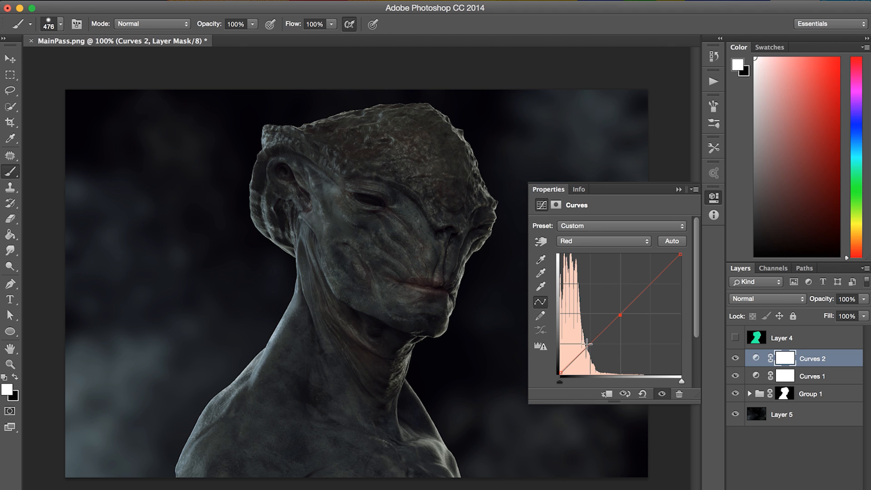
{"action": "left_click_drag", "start_coordinate": [562, 372], "coordinate": [560, 372]}
{"action": "left_click_drag", "start_coordinate": [621, 320], "coordinate": [633, 303]}
{"action": "left_click", "coordinate": [714, 198]}
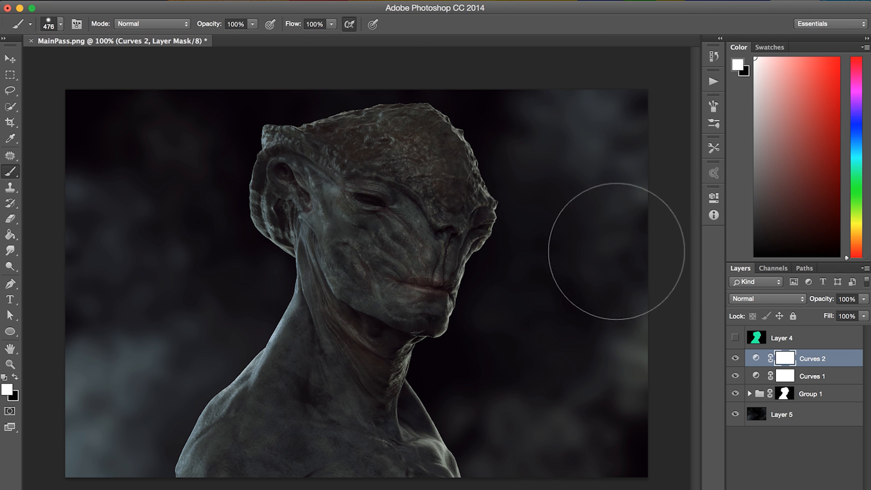
{"action": "key", "text": "ctrl+shift+h"}
{"action": "key", "text": "ctrl+shift+h"}
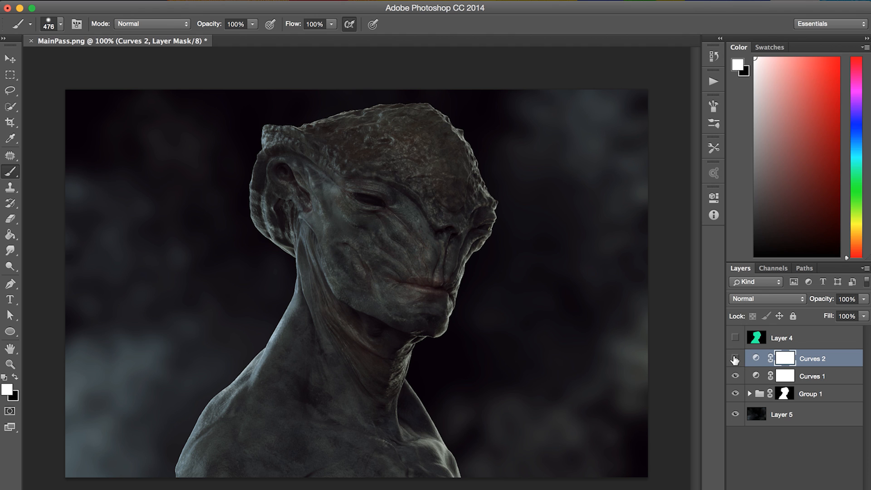
- Hide the Curves 1 and Curves 2 layers and add an empty layer directly above Group 1
{"action": "left_click", "coordinate": [736, 375]}
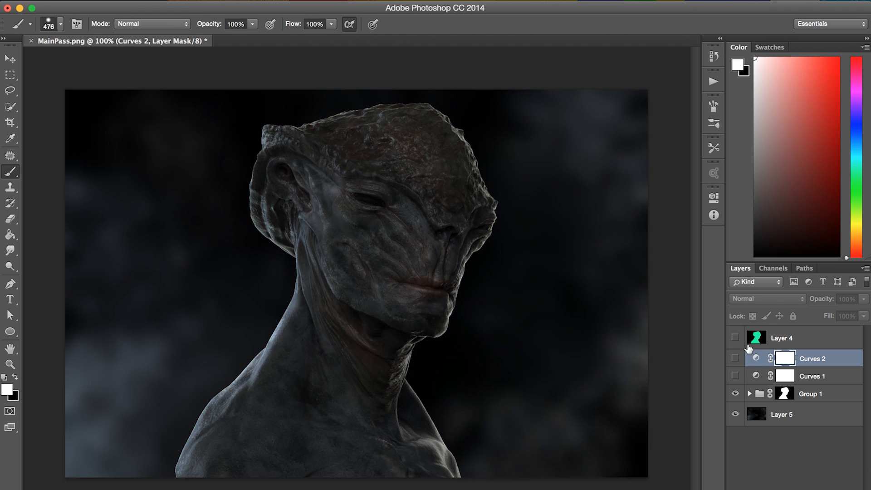
{"action": "left_click", "coordinate": [817, 393]}
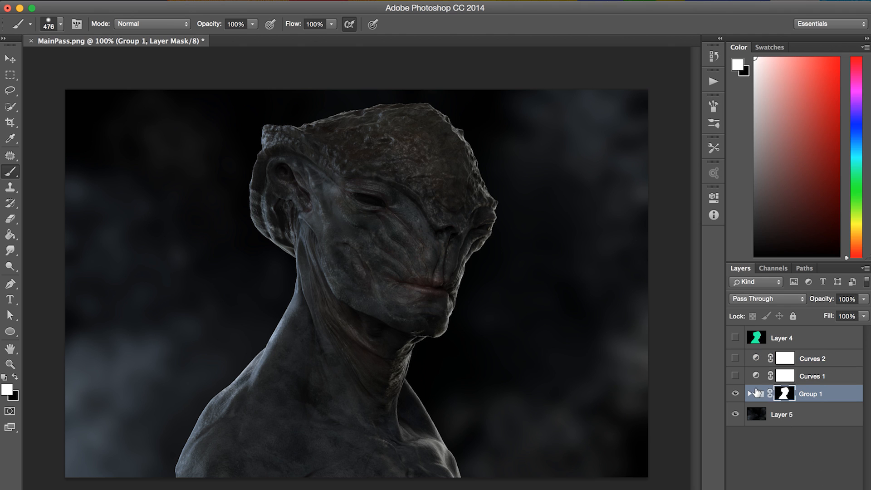
{"action": "left_click", "coordinate": [794, 460]}
{"action": "left_click", "coordinate": [824, 488]}
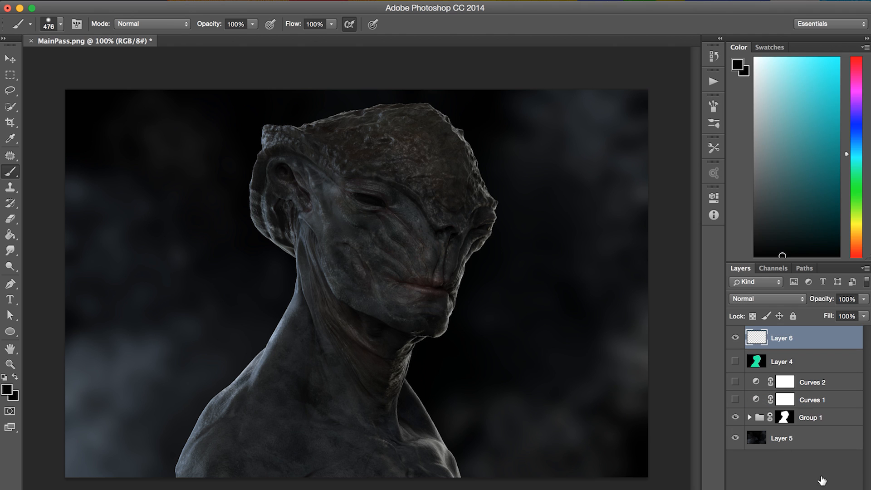
{"action": "left_click_drag", "start_coordinate": [791, 337], "coordinate": [789, 406]}
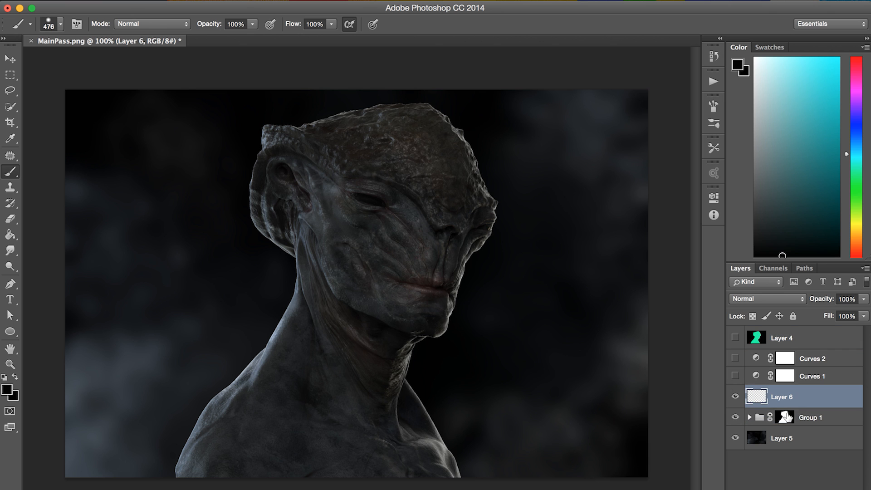
- Show Layer 4 and select its blue eye areas with Color Range
{"action": "key", "text": "super+equal"}
{"action": "key", "text": "super+equal"}
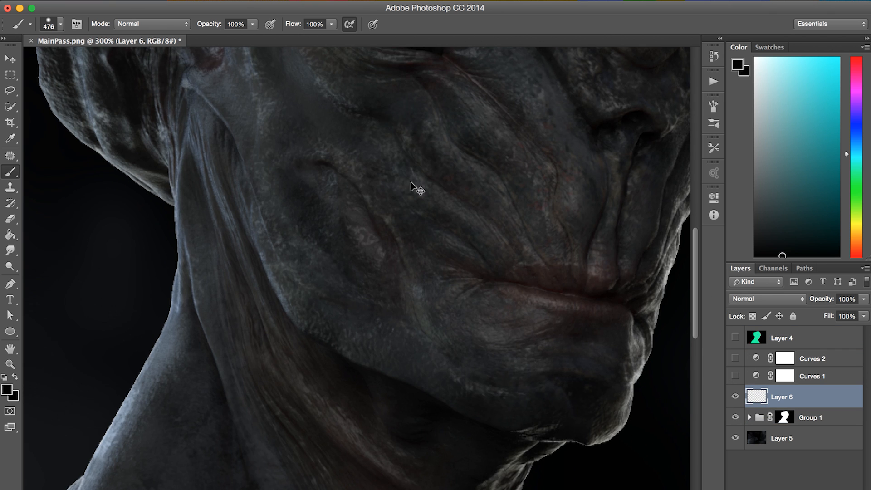
{"action": "key", "text": "super+equal"}
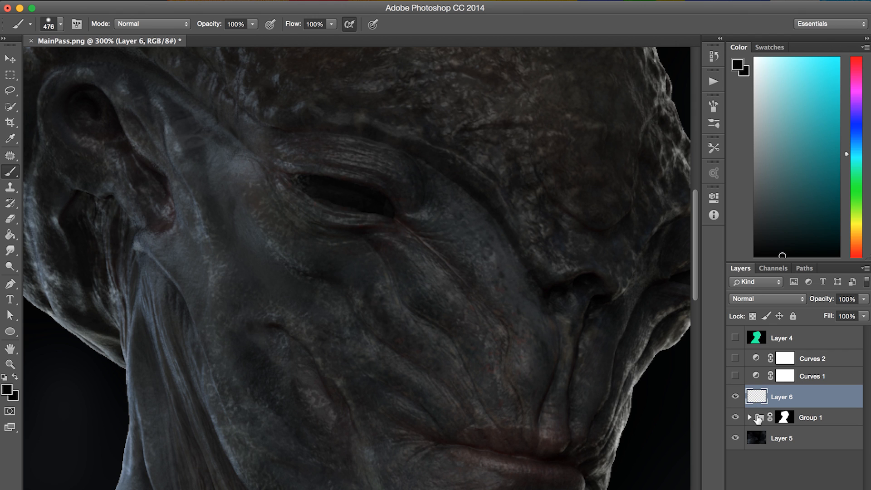
{"action": "left_click", "coordinate": [757, 339]}
{"action": "left_click", "coordinate": [736, 339]}
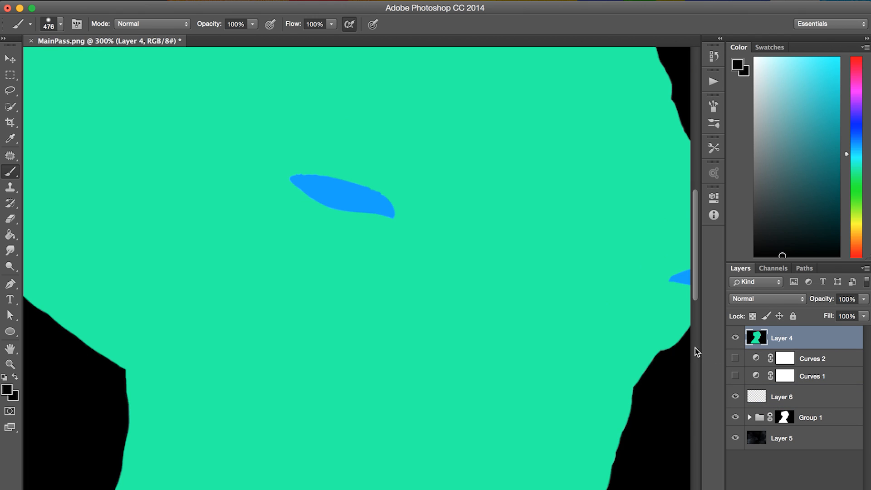
{"action": "left_click", "coordinate": [252, 0]}
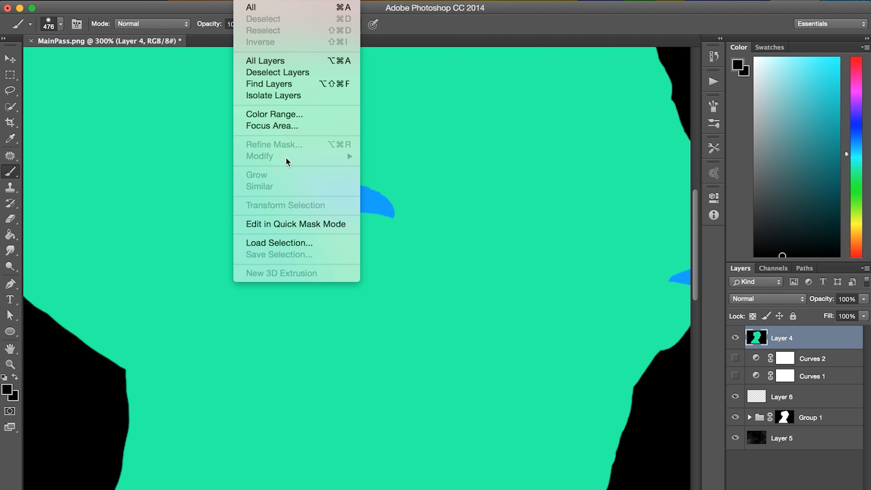
{"action": "left_click", "coordinate": [291, 115]}
{"action": "left_click", "coordinate": [345, 196]}
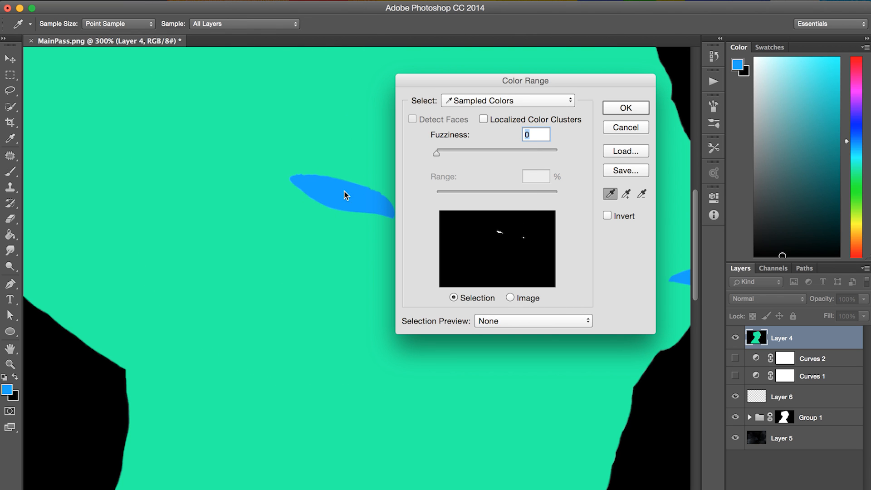
{"action": "left_click", "coordinate": [618, 109]}
{"action": "key", "text": "b"}
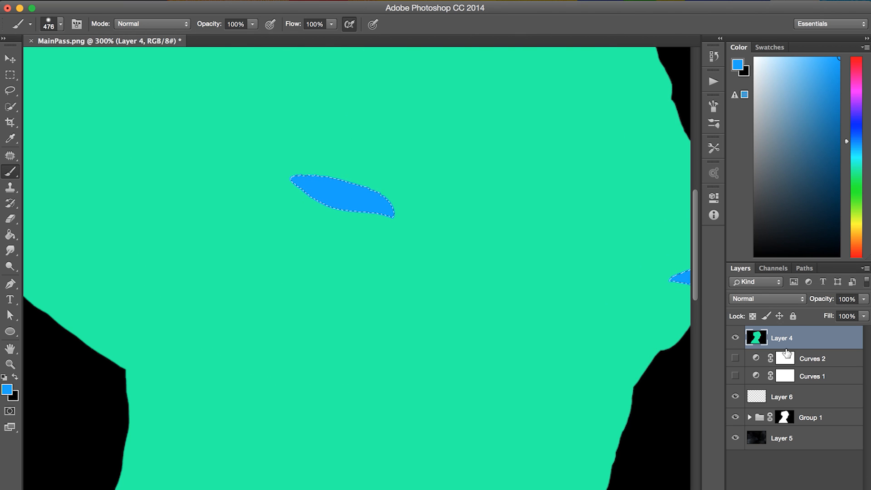
- Hide Layer 4 and give Layer 6 a layer mask made from the eye selection
{"action": "left_click", "coordinate": [735, 338]}
{"action": "left_click", "coordinate": [786, 398]}
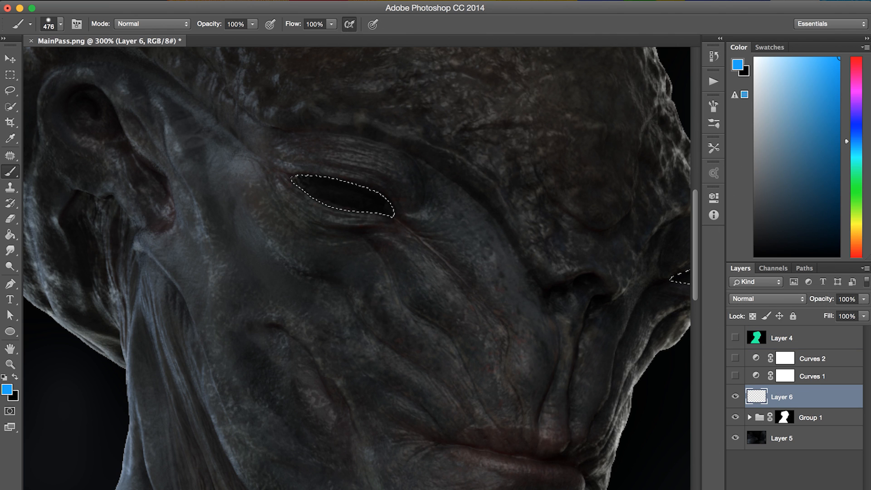
{"action": "left_click", "coordinate": [785, 489]}
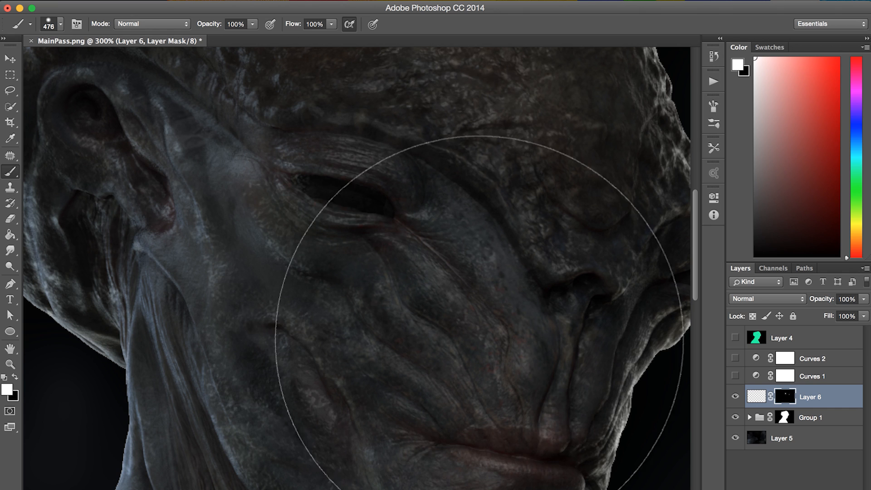
- Choose a textured brush preset and set its size to 17 px
{"action": "right_click", "coordinate": [431, 247]}
{"action": "left_click", "coordinate": [487, 217]}
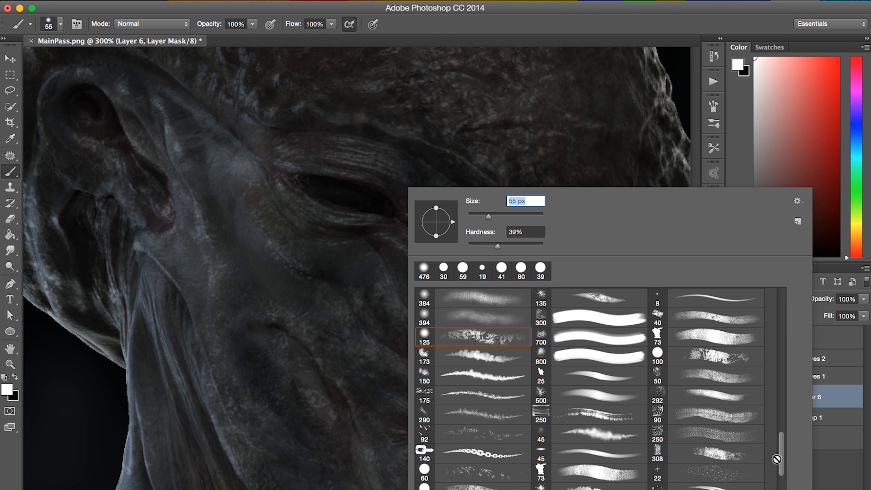
{"action": "left_click", "coordinate": [681, 489]}
{"action": "right_click", "coordinate": [380, 164]}
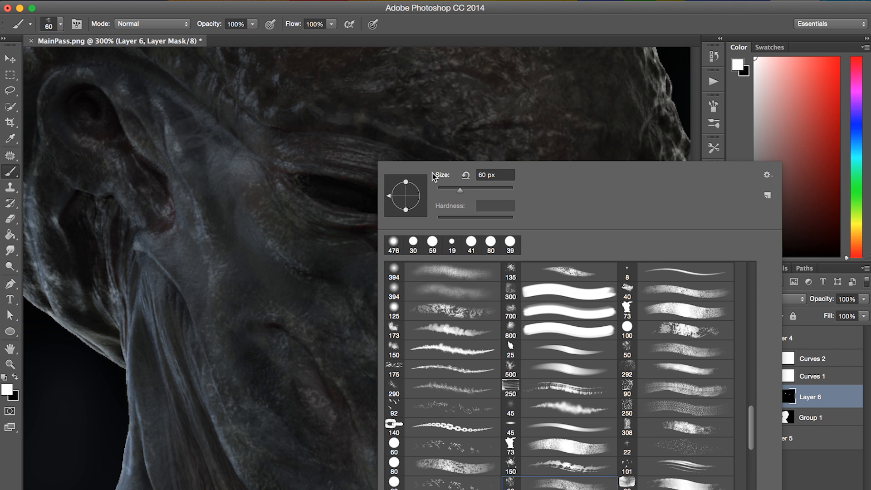
{"action": "left_click_drag", "start_coordinate": [442, 190], "coordinate": [443, 189]}
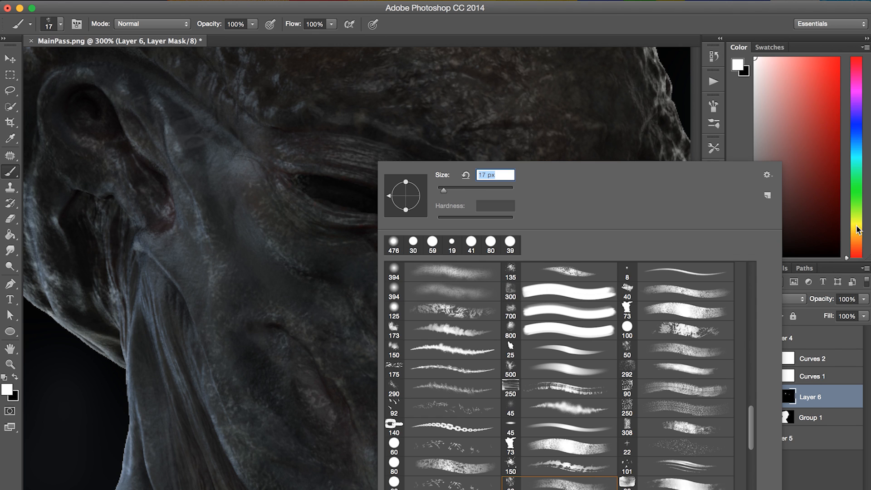
- Target Layer 6's pixels instead of its mask and choose a muted golden yellow as the foreground color
{"action": "left_click", "coordinate": [858, 230]}
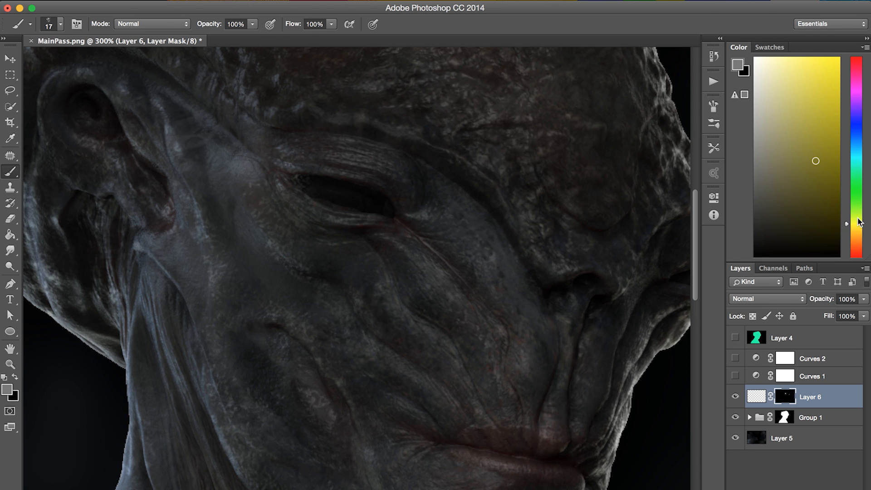
{"action": "left_click", "coordinate": [857, 218]}
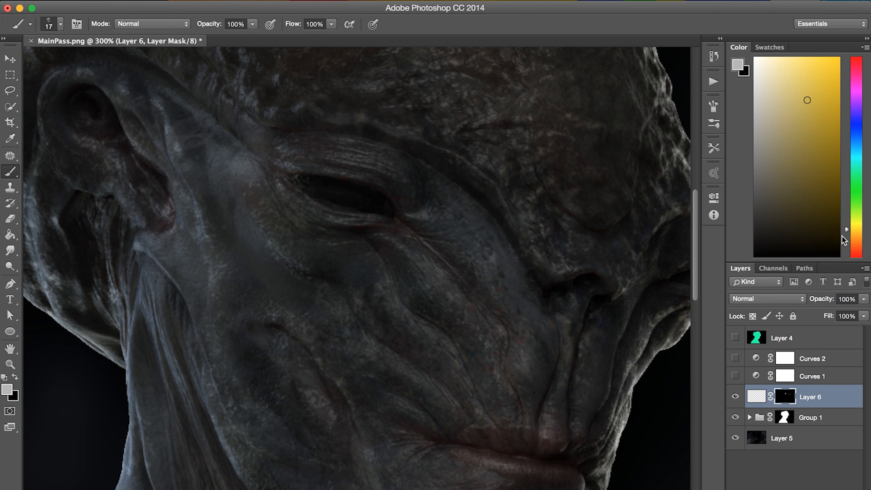
{"action": "left_click", "coordinate": [757, 398]}
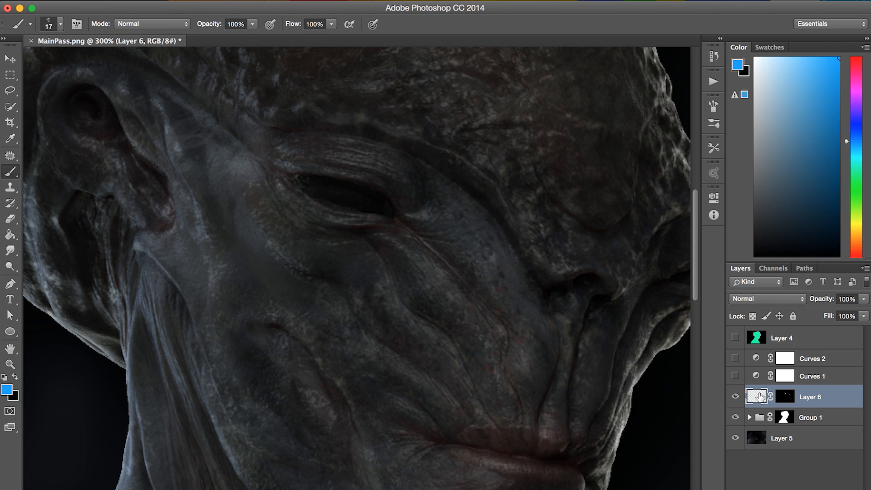
{"action": "left_click", "coordinate": [859, 220]}
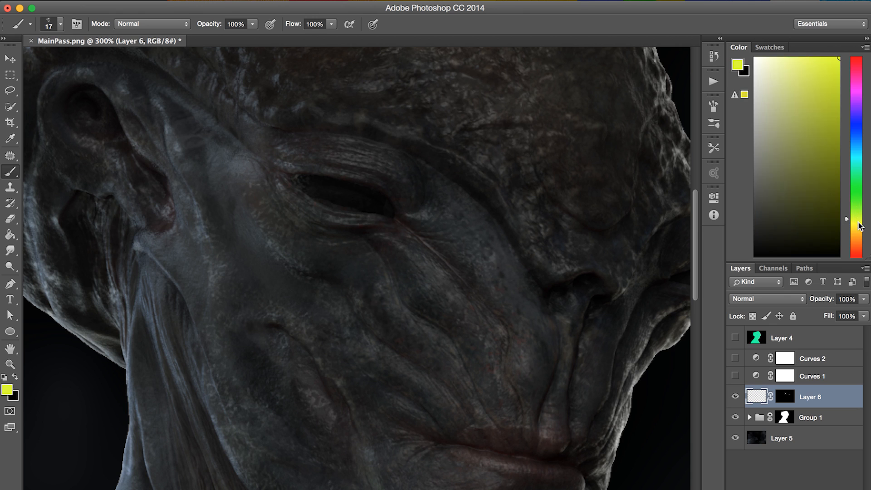
{"action": "left_click", "coordinate": [804, 122]}
{"action": "left_click", "coordinate": [859, 226]}
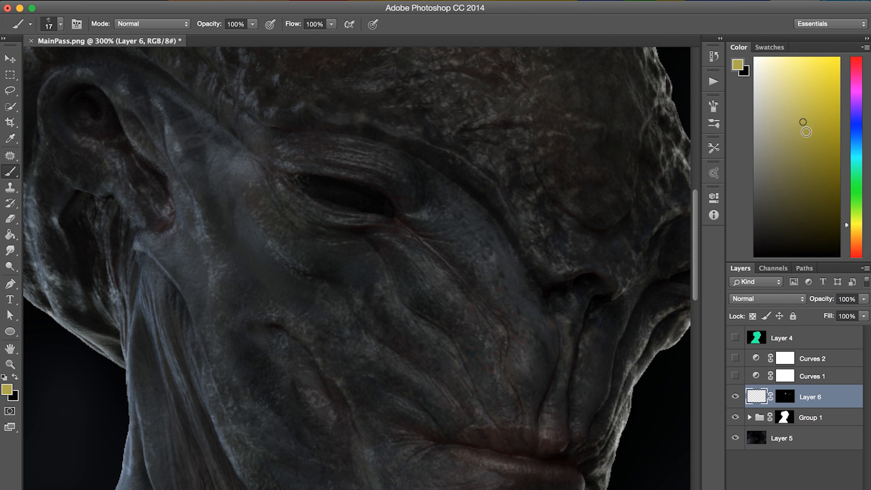
{"action": "left_click", "coordinate": [808, 97]}
- Reduce the brush to 9 px and paint a yellow iris in the near eye
{"action": "right_click", "coordinate": [325, 191]}
{"action": "mouse_move", "coordinate": [385, 210]}
{"action": "left_mouse_down"}
{"action": "mouse_move", "coordinate": [326, 187]}
{"action": "mouse_move", "coordinate": [369, 193]}
{"action": "mouse_move", "coordinate": [334, 198]}
{"action": "mouse_move", "coordinate": [346, 203]}
{"action": "mouse_move", "coordinate": [368, 198]}
{"action": "mouse_move", "coordinate": [328, 188]}
{"action": "mouse_move", "coordinate": [367, 195]}
{"action": "left_mouse_up"}
{"action": "key", "text": "Return"}
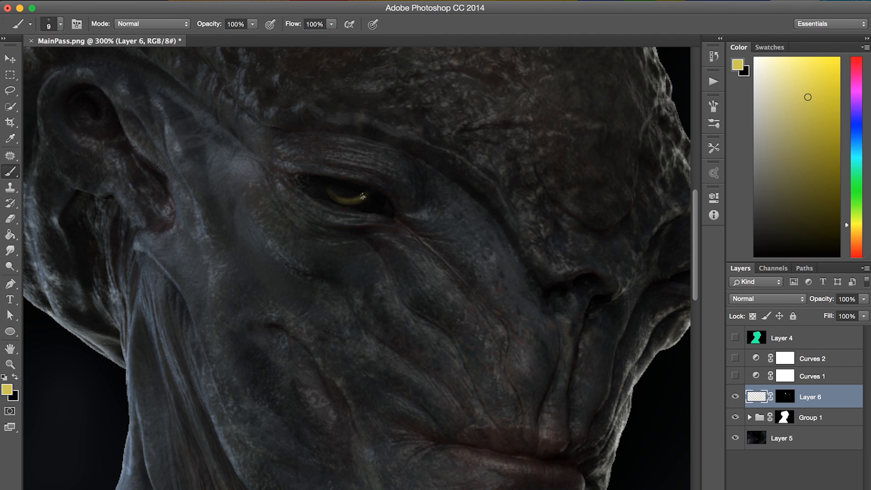
- Trim the upper part of the painted iris with sampled black and the Eraser
{"action": "left_click", "coordinate": [358, 187], "text": "alt"}
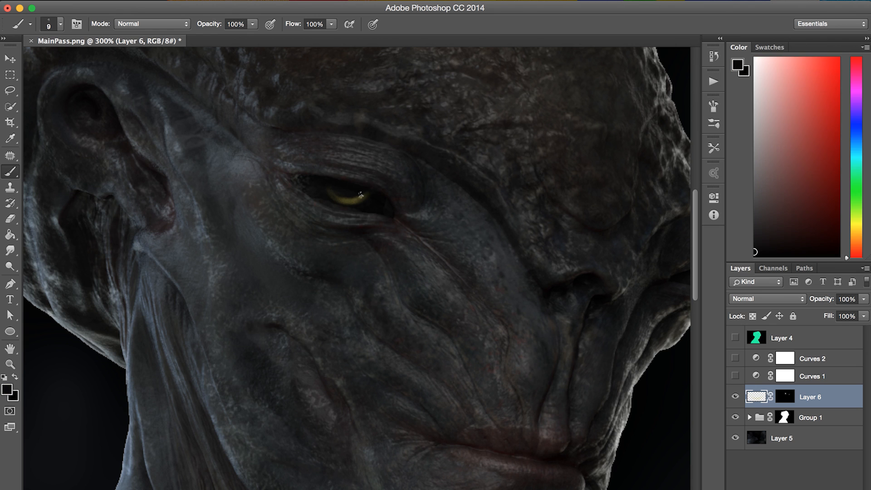
{"action": "key", "text": "e"}
{"action": "mouse_move", "coordinate": [372, 190]}
{"action": "left_mouse_down"}
{"action": "mouse_move", "coordinate": [354, 196]}
{"action": "mouse_move", "coordinate": [331, 188]}
{"action": "left_mouse_up"}
- Repaint the lower iris with a 6 px brush in muted yellow, and sample the dark eye color for shading
{"action": "key", "text": "b"}
{"action": "left_click", "coordinate": [858, 226]}
{"action": "left_click_drag", "start_coordinate": [805, 128], "coordinate": [802, 132]}
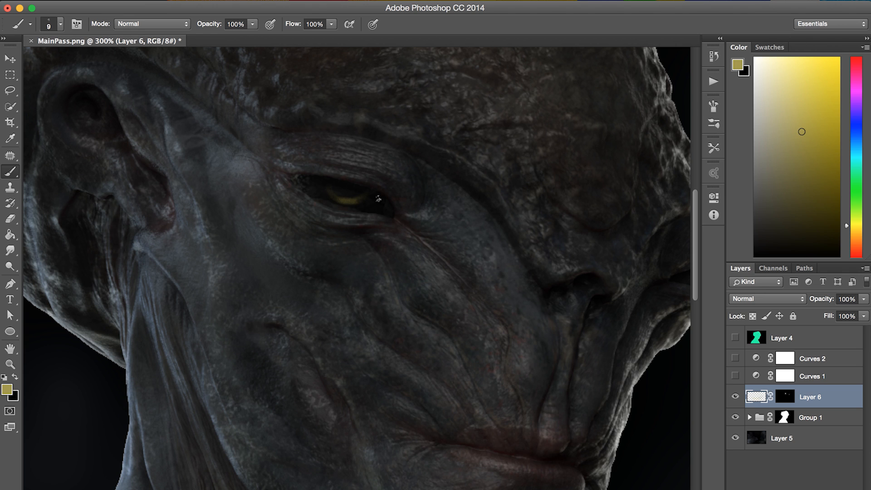
{"action": "right_click", "coordinate": [361, 190]}
{"action": "left_click", "coordinate": [418, 217]}
{"action": "left_click_drag", "start_coordinate": [334, 193], "coordinate": [353, 203]}
{"action": "left_click", "coordinate": [342, 188], "text": "alt"}
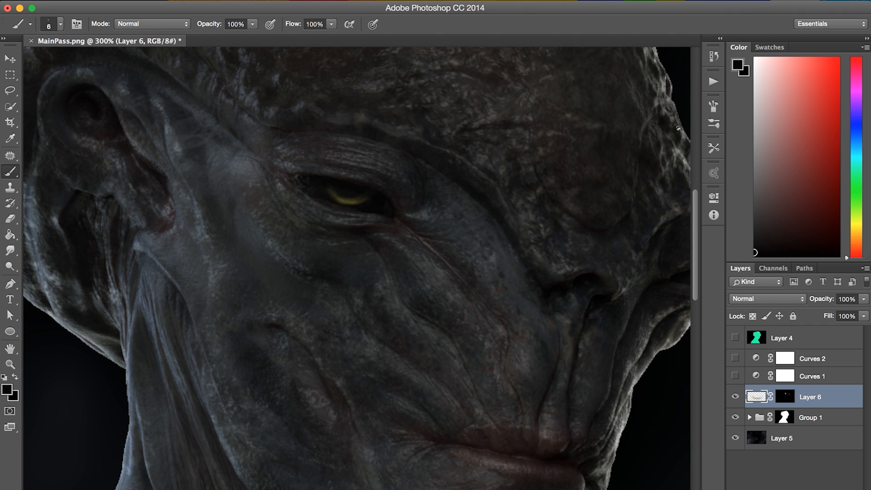
- Add orange tones to the iris, and blend them using black and dark yellow sampled from the eye
{"action": "mouse_move", "coordinate": [857, 223]}
{"action": "left_mouse_down"}
{"action": "mouse_move", "coordinate": [850, 230]}
{"action": "mouse_move", "coordinate": [818, 103]}
{"action": "mouse_move", "coordinate": [855, 234]}
{"action": "left_mouse_up"}
{"action": "left_click", "coordinate": [823, 79]}
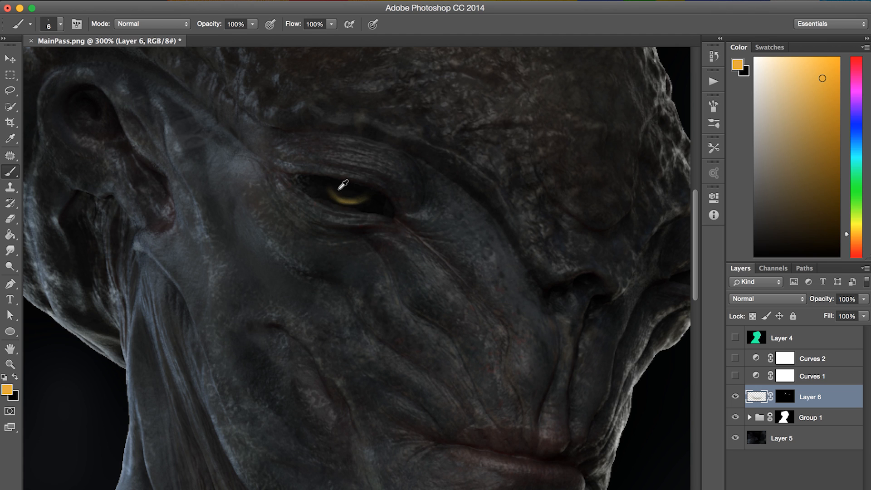
{"action": "left_click", "coordinate": [343, 185], "text": "alt"}
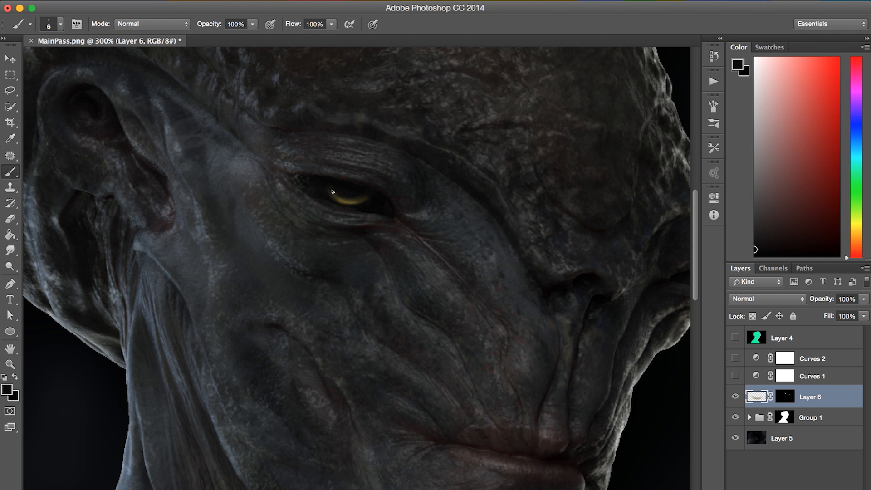
{"action": "left_click", "coordinate": [343, 199], "text": "alt"}
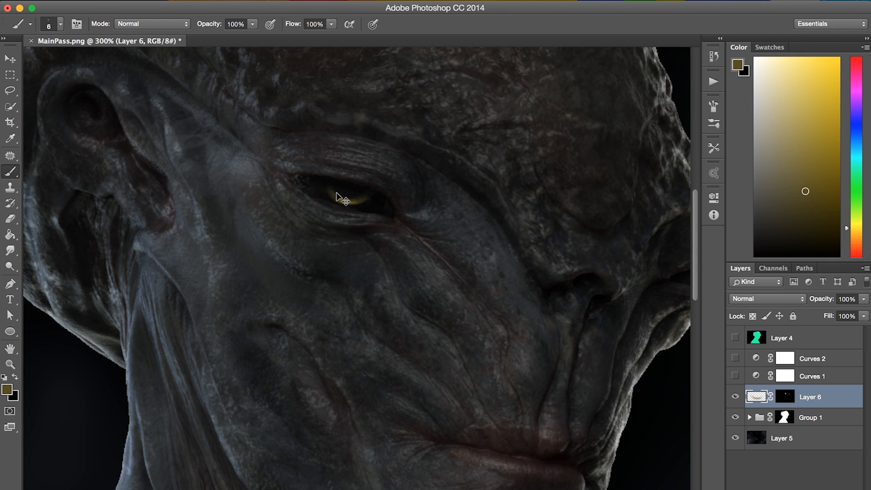
- Brighten the lower rim of the iris with a more saturated yellow and a 4 px brush
{"action": "key", "text": "super+minus"}
{"action": "key", "text": "super+minus"}
{"action": "key", "text": "super+equal"}
{"action": "key", "text": "super+equal"}
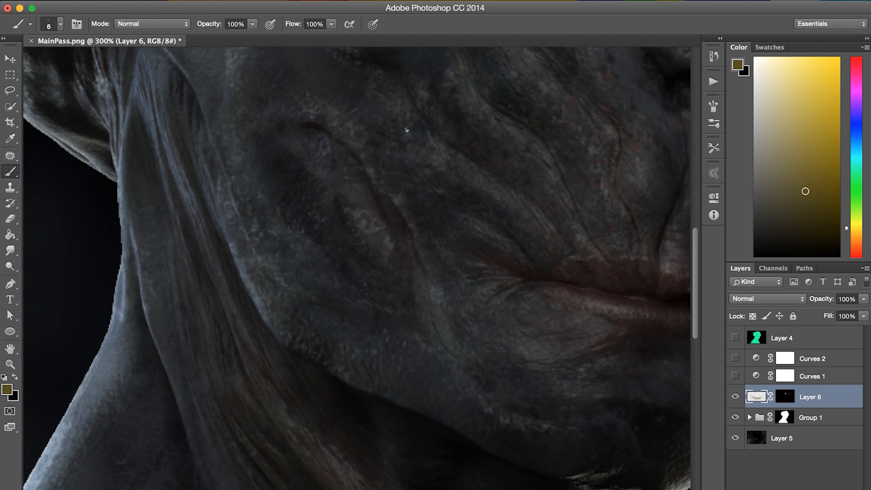
{"action": "key", "text": "super+equal"}
{"action": "left_click_drag", "start_coordinate": [405, 118], "coordinate": [341, 352]}
{"action": "left_click", "coordinate": [816, 121]}
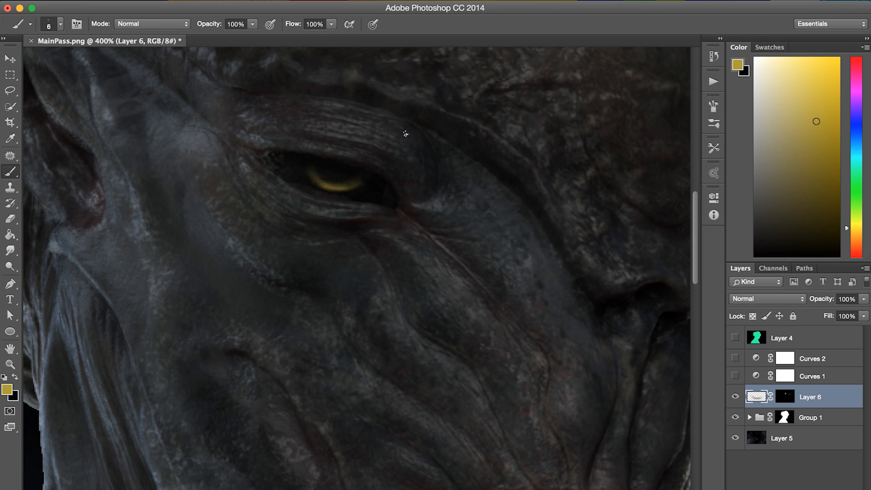
{"action": "left_click", "coordinate": [828, 93]}
{"action": "right_click", "coordinate": [345, 172]}
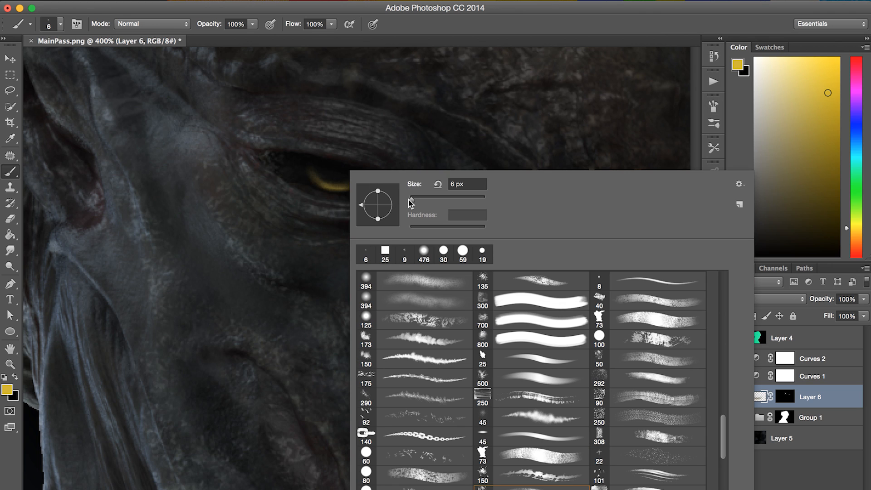
{"action": "left_click_drag", "start_coordinate": [411, 200], "coordinate": [402, 203]}
{"action": "left_click_drag", "start_coordinate": [328, 185], "coordinate": [341, 188]}
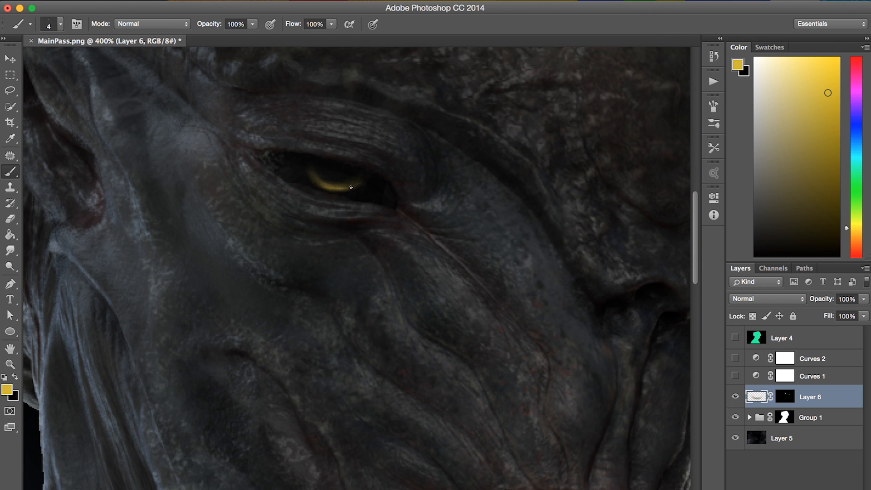
- Paint small white reflections on the upper part of the near eye and at its inner corner
{"action": "left_click", "coordinate": [758, 68]}
{"action": "right_click", "coordinate": [479, 187]}
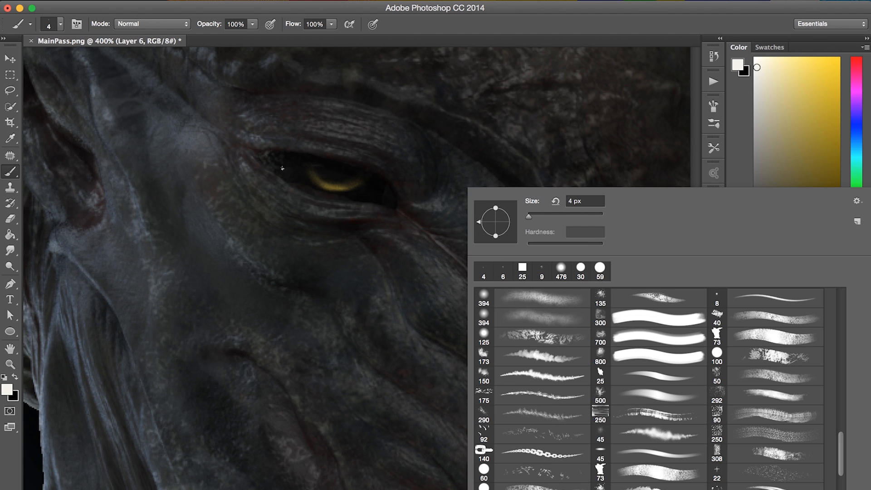
{"action": "left_click", "coordinate": [282, 168]}
{"action": "left_click_drag", "start_coordinate": [758, 63], "coordinate": [736, 56]}
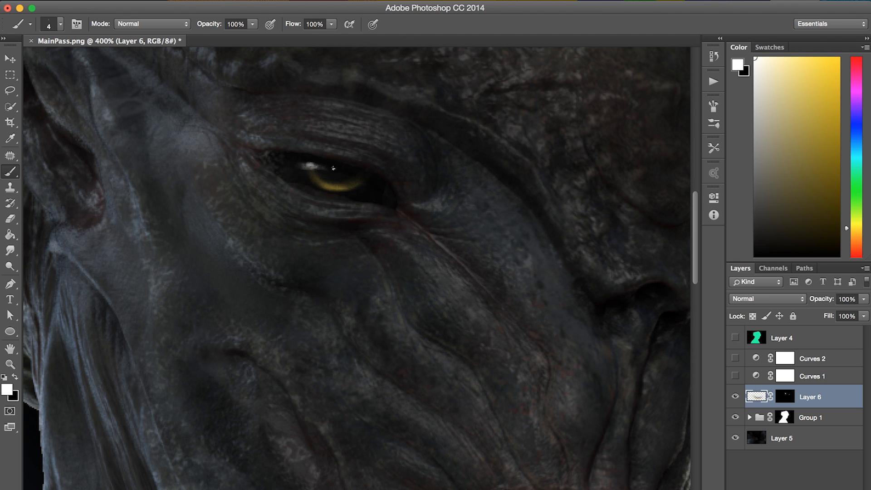
{"action": "left_click", "coordinate": [395, 204]}
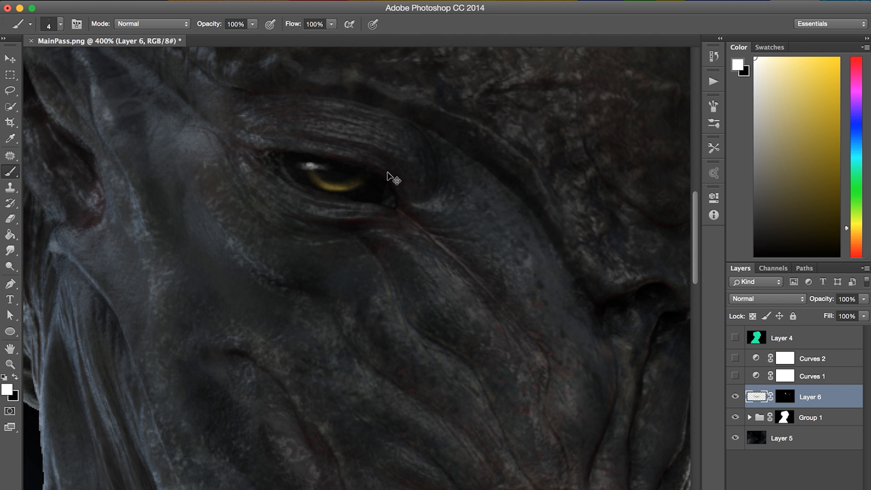
- Tint the far eye's iris with the dark yellow sampled from the near eye, and set the foreground color to white
{"action": "key", "text": "ctrl+minus"}
{"action": "key", "text": "ctrl+minus"}
{"action": "left_click_drag", "start_coordinate": [545, 276], "coordinate": [417, 263]}
{"action": "key", "text": "super+plus"}
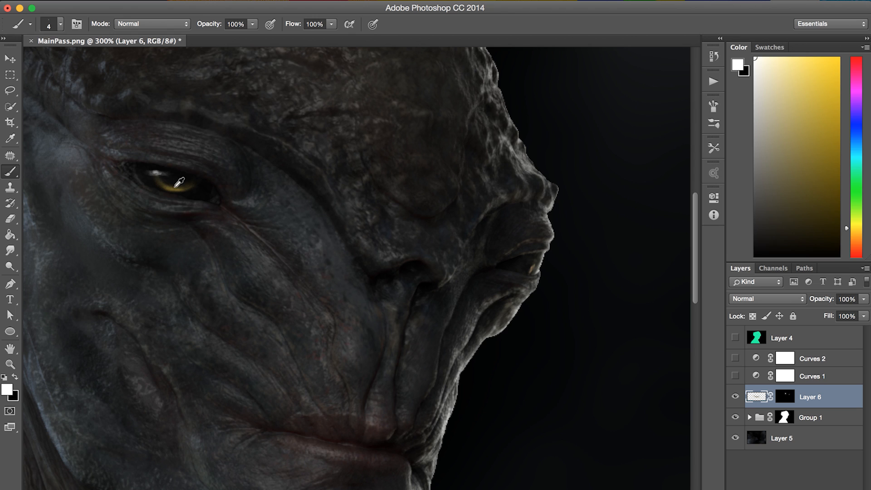
{"action": "left_click", "coordinate": [177, 186], "text": "alt"}
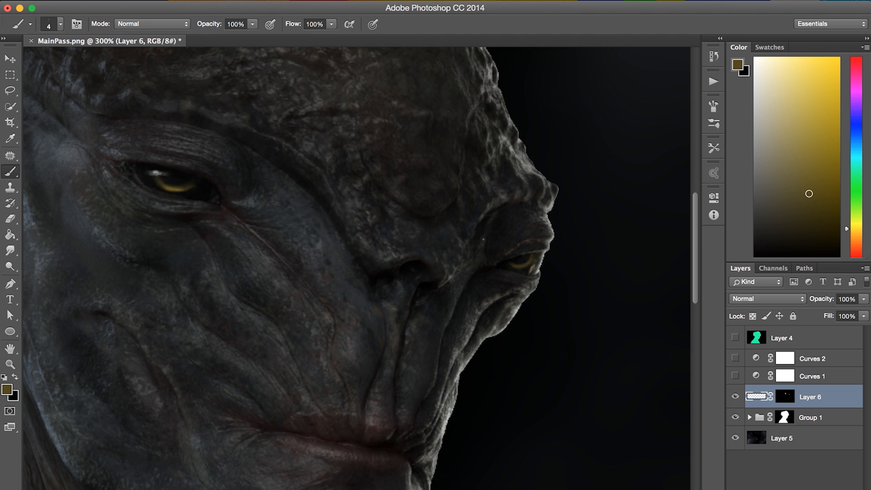
{"action": "left_click_drag", "start_coordinate": [798, 92], "coordinate": [754, 57]}
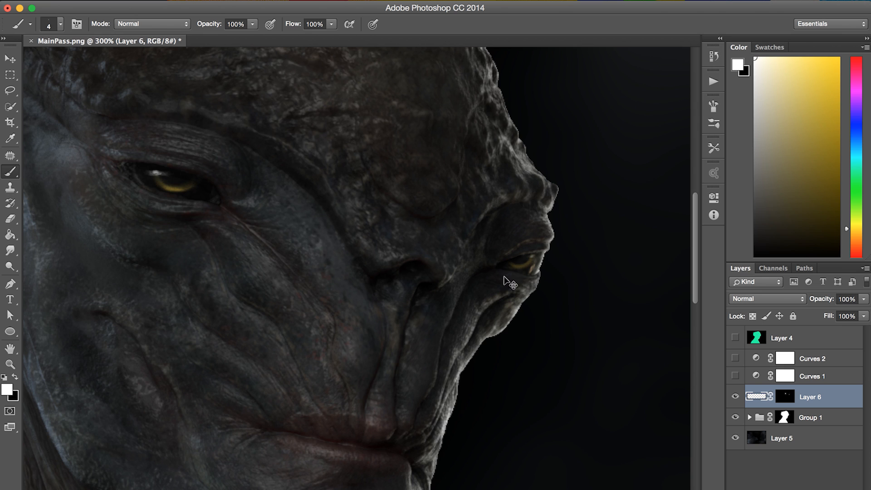
- Turn the Curves 1 and Curves 2 adjustment layers back on
{"action": "key", "text": "super+minus"}
{"action": "key", "text": "super+minus"}
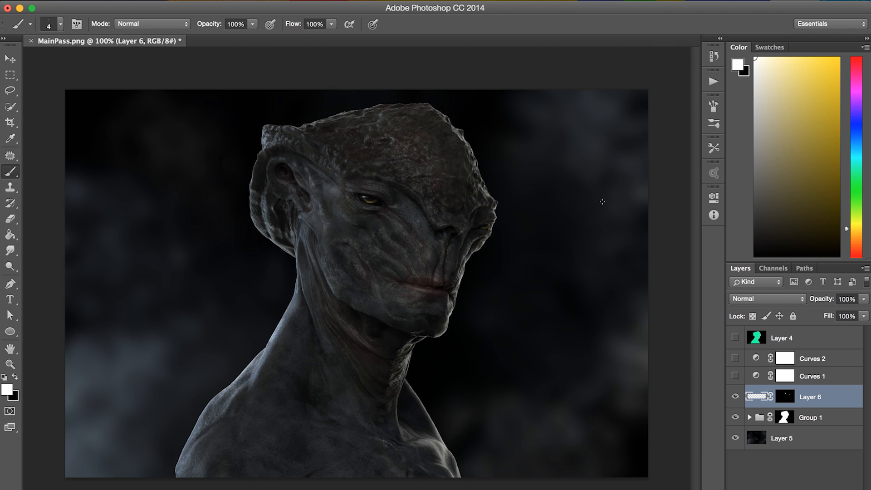
{"action": "left_click", "coordinate": [736, 377]}
{"action": "left_click", "coordinate": [736, 359]}
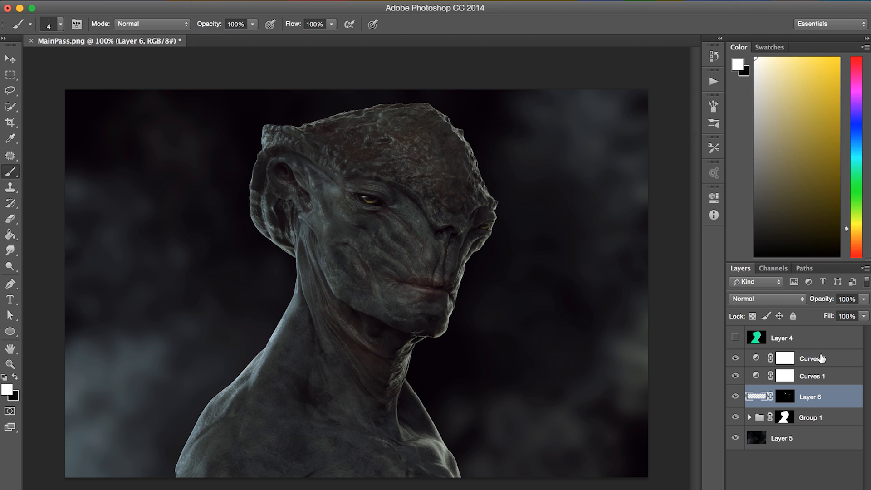
- Add a new layer above Curves 2 and fill it with medium gray
{"action": "left_click", "coordinate": [786, 359]}
{"action": "key", "text": "super+shift+alt+n"}
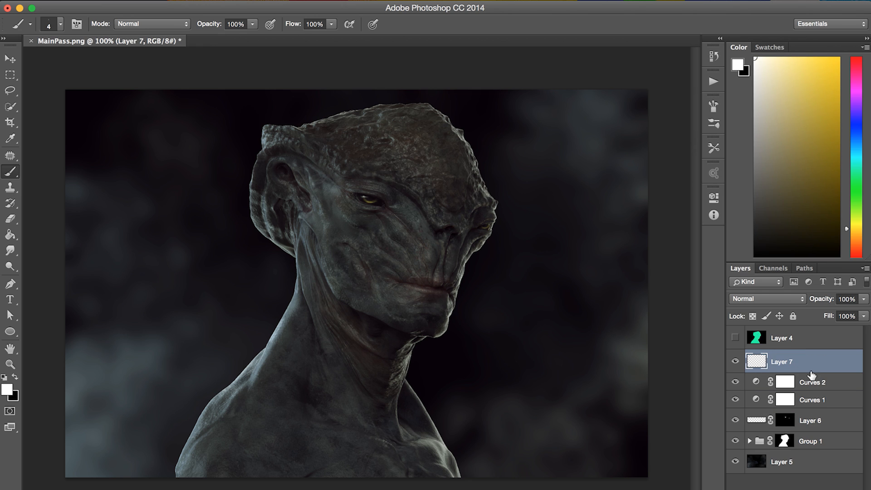
{"action": "key", "text": "g"}
{"action": "mouse_move", "coordinate": [775, 130]}
{"action": "left_mouse_down"}
{"action": "mouse_move", "coordinate": [726, 145]}
{"action": "mouse_move", "coordinate": [715, 158]}
{"action": "left_mouse_up"}
{"action": "left_click", "coordinate": [419, 207]}
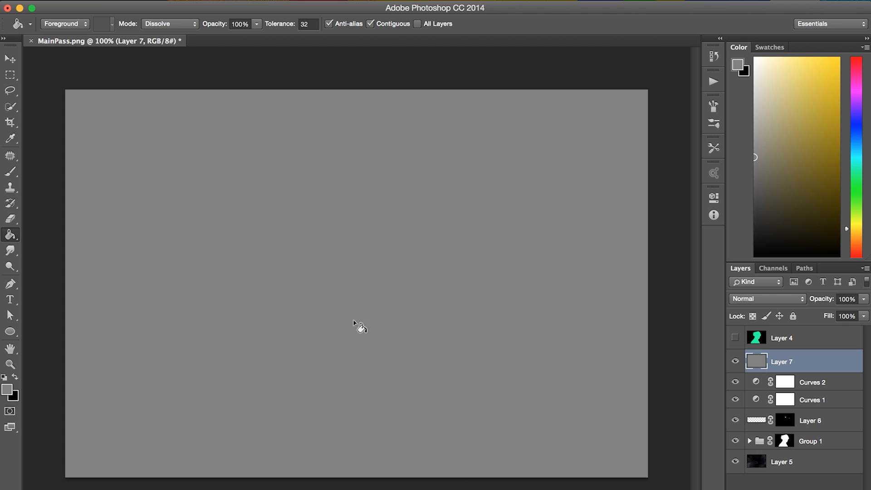
- Apply the Add Noise filter to the gray layer with an amount of 176,53% and uniform distribution
{"action": "left_click", "coordinate": [286, 0]}
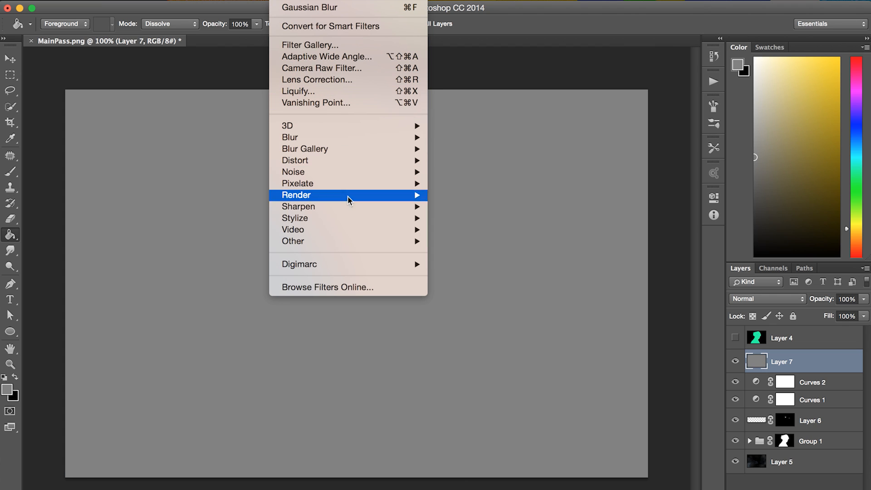
{"action": "mouse_move", "coordinate": [366, 221]}
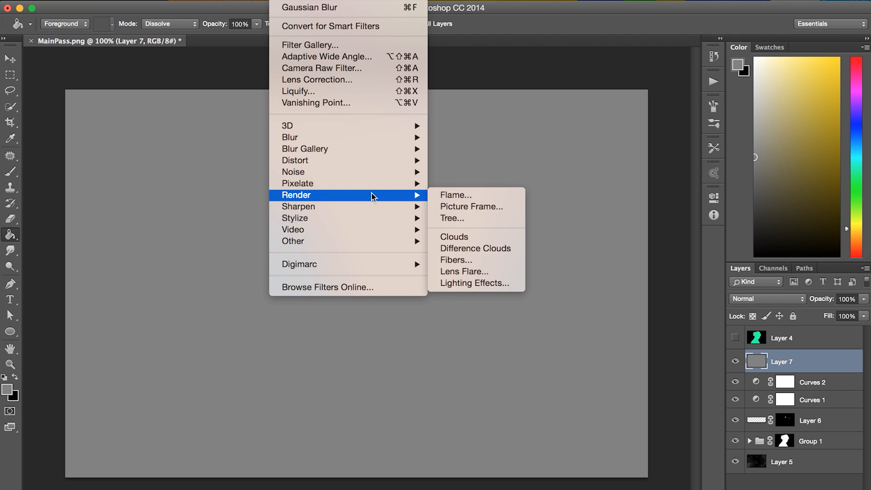
{"action": "mouse_move", "coordinate": [410, 178]}
{"action": "left_click", "coordinate": [451, 172]}
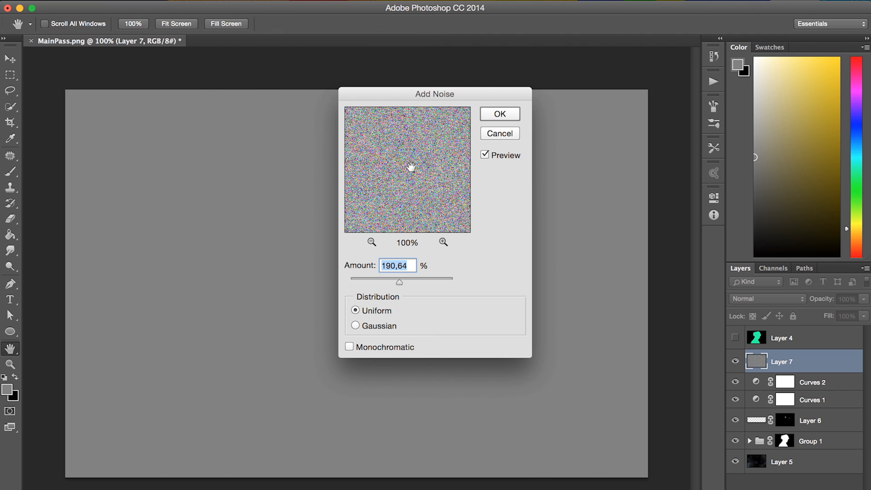
{"action": "left_click_drag", "start_coordinate": [399, 283], "coordinate": [400, 279]}
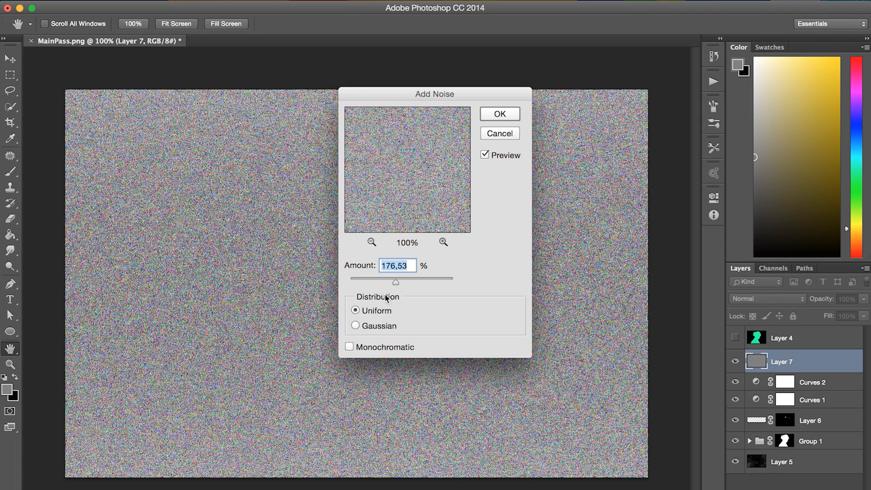
{"action": "left_click", "coordinate": [501, 114]}
{"action": "key", "text": "g"}
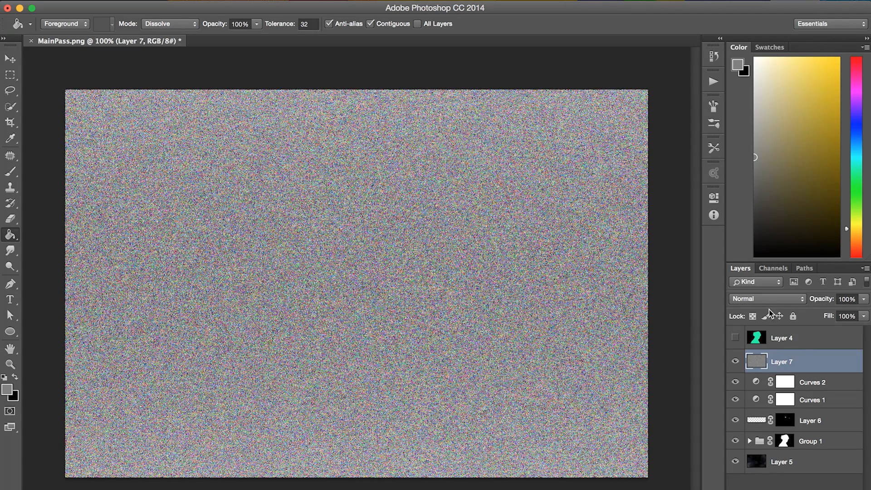
- Blend the noise layer in Screen mode at 4% opacity, and compare the image with and without the grain
{"action": "left_click", "coordinate": [775, 299]}
{"action": "left_click", "coordinate": [766, 379]}
{"action": "left_click", "coordinate": [772, 299]}
{"action": "left_click", "coordinate": [775, 309]}
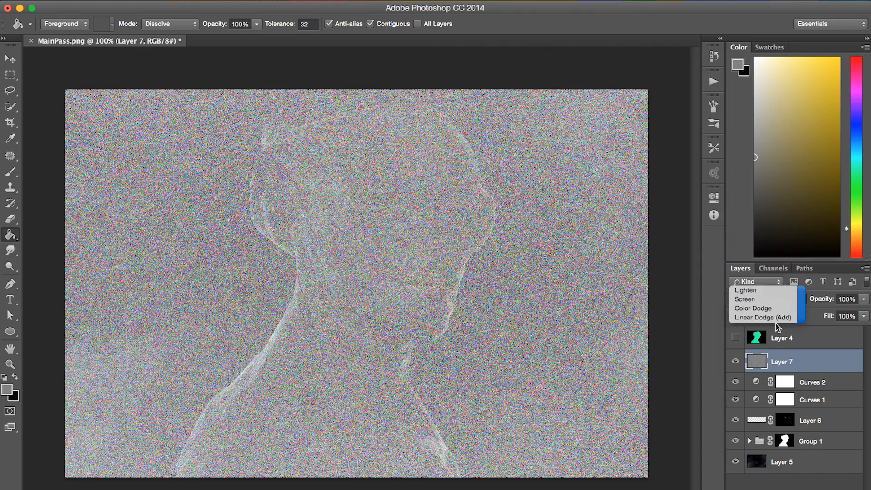
{"action": "left_click_drag", "start_coordinate": [807, 316], "coordinate": [808, 317]}
{"action": "left_click", "coordinate": [736, 362]}
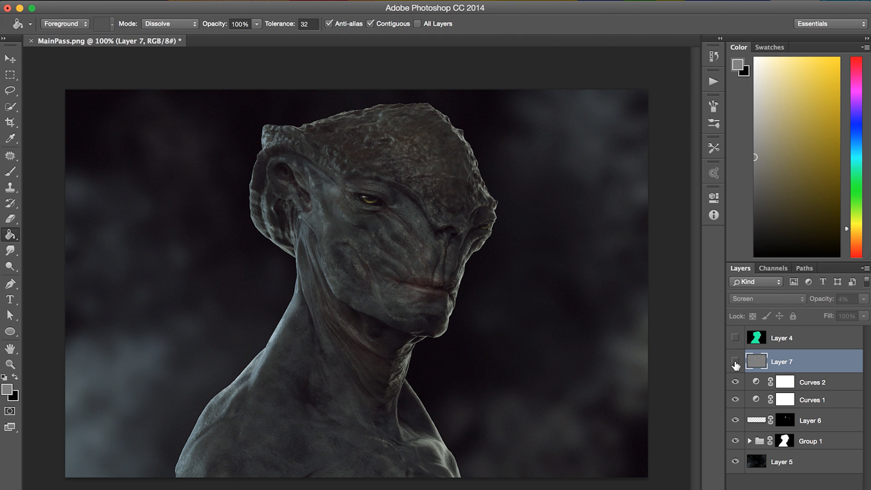
{"action": "left_click", "coordinate": [737, 362]}
{"action": "left_click", "coordinate": [737, 362]}
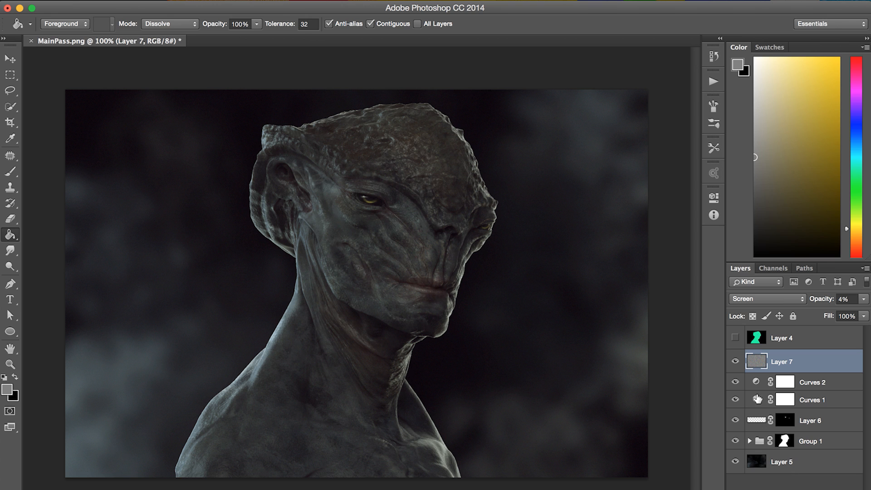
- Merge duplicates of all layers from Layer 7 to Layer 5 into two flattened copies above the noise layer
{"action": "left_click", "coordinate": [809, 463], "text": "shift"}
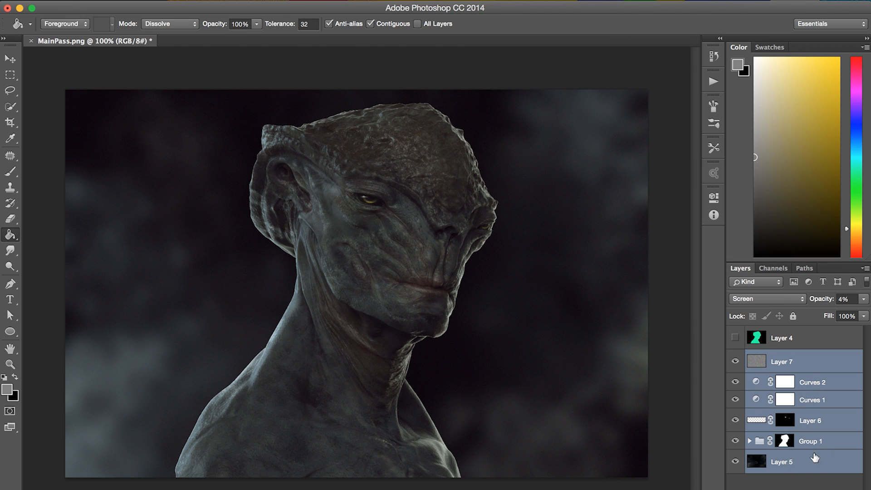
{"action": "mouse_move", "coordinate": [799, 362]}
{"action": "left_mouse_down"}
{"action": "mouse_move", "coordinate": [797, 347]}
{"action": "mouse_move", "coordinate": [793, 357]}
{"action": "left_mouse_up"}
{"action": "right_click", "coordinate": [803, 362]}
{"action": "left_click", "coordinate": [812, 369]}
{"action": "key", "text": "ctrl+z"}
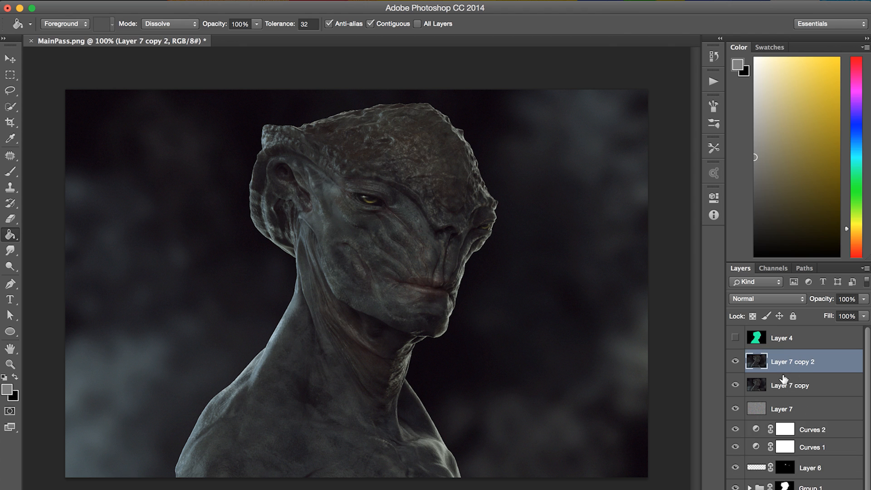
- Use Levels on Layer 7 copy to reduce the red and blue channels' maximum output to 0, keeping only green
{"action": "left_click", "coordinate": [790, 384]}
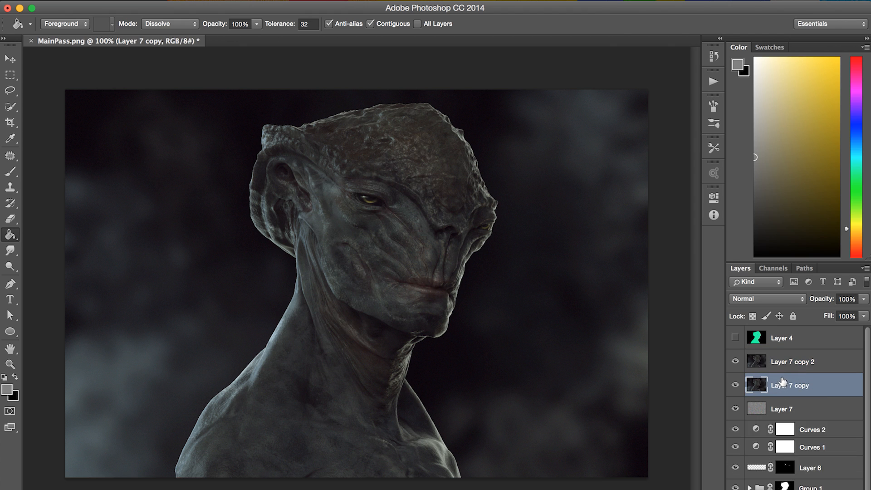
{"action": "key", "text": "ctrl+l"}
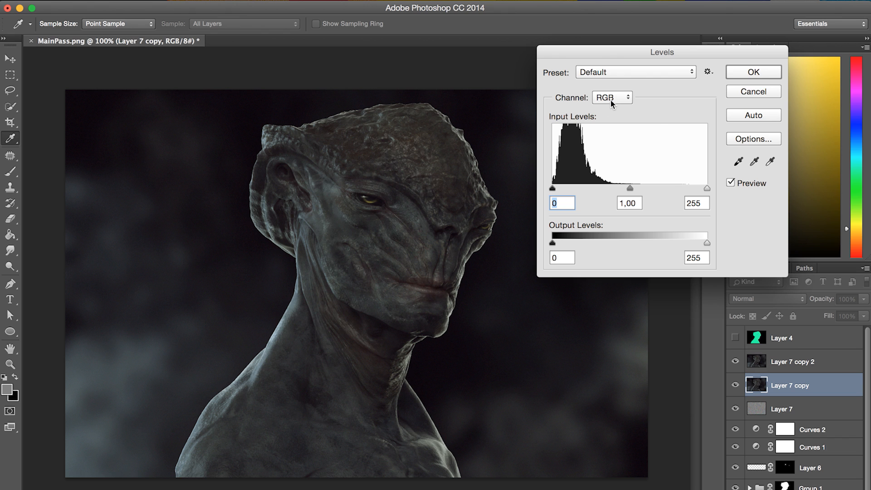
{"action": "left_click", "coordinate": [611, 100]}
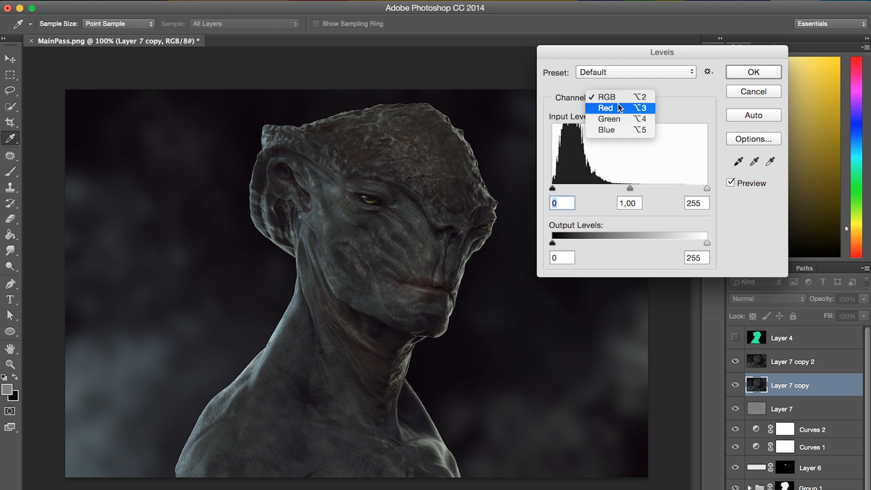
{"action": "left_click", "coordinate": [606, 108]}
{"action": "left_click", "coordinate": [612, 98]}
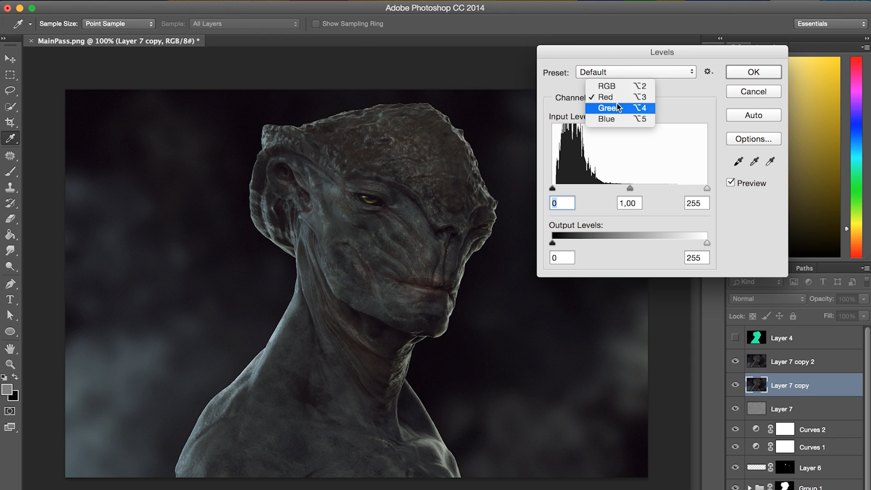
{"action": "left_click", "coordinate": [608, 94]}
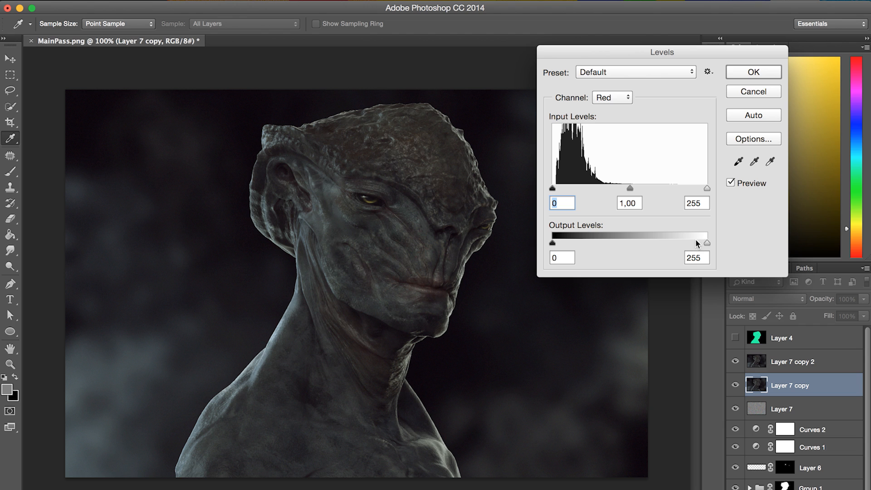
{"action": "left_click_drag", "start_coordinate": [699, 245], "coordinate": [556, 233]}
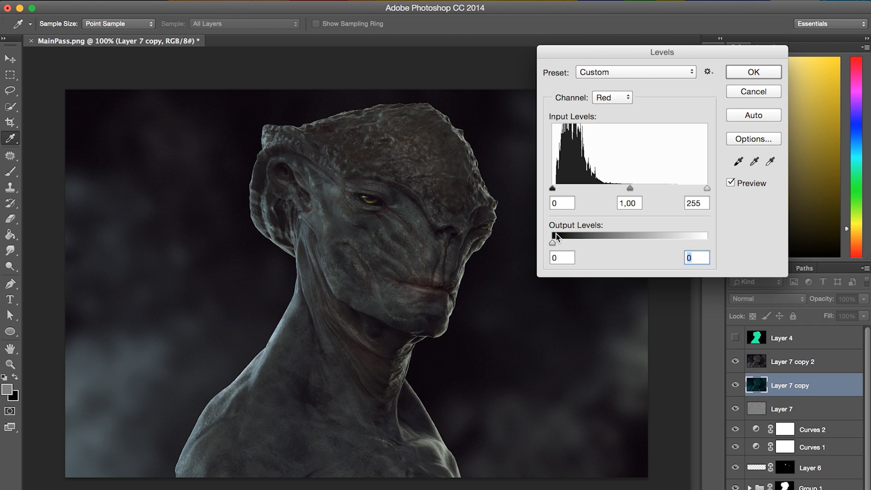
{"action": "left_click", "coordinate": [616, 100]}
{"action": "left_click", "coordinate": [612, 119]}
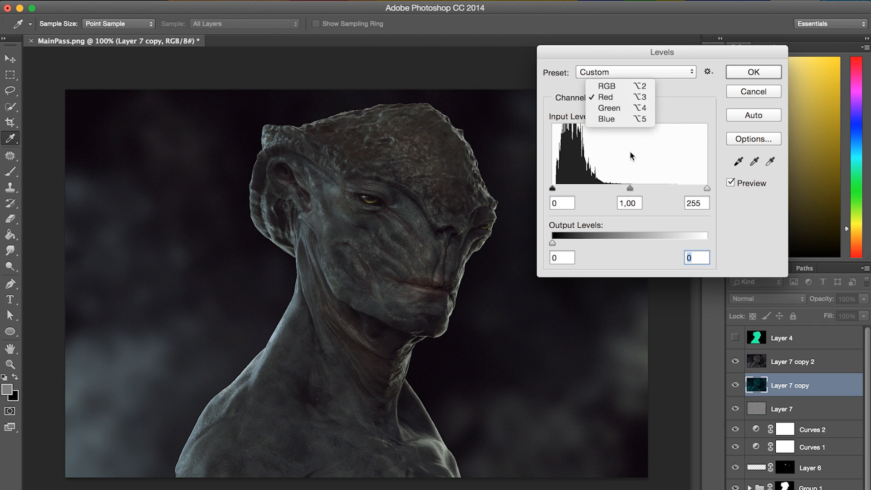
{"action": "left_click", "coordinate": [763, 72]}
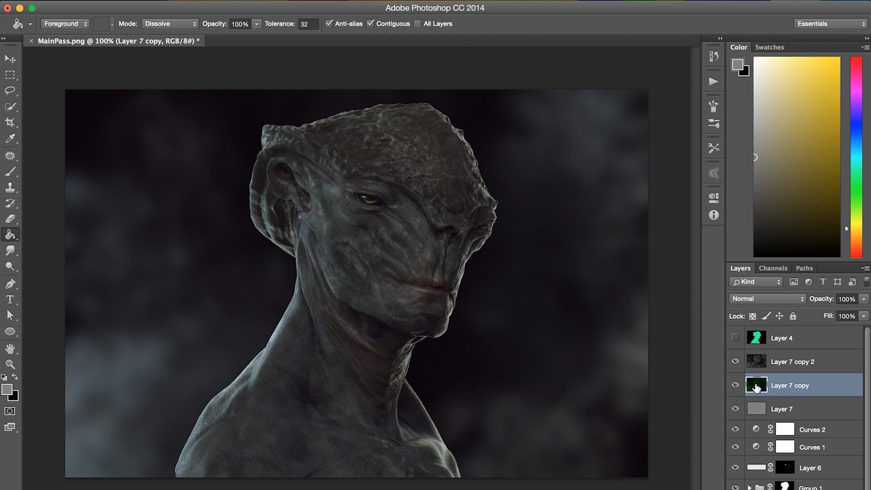
- Use Levels on Layer 7 copy 2 to reduce the red and green channels' maximum output to 0, keeping only blue
{"action": "left_click", "coordinate": [749, 363]}
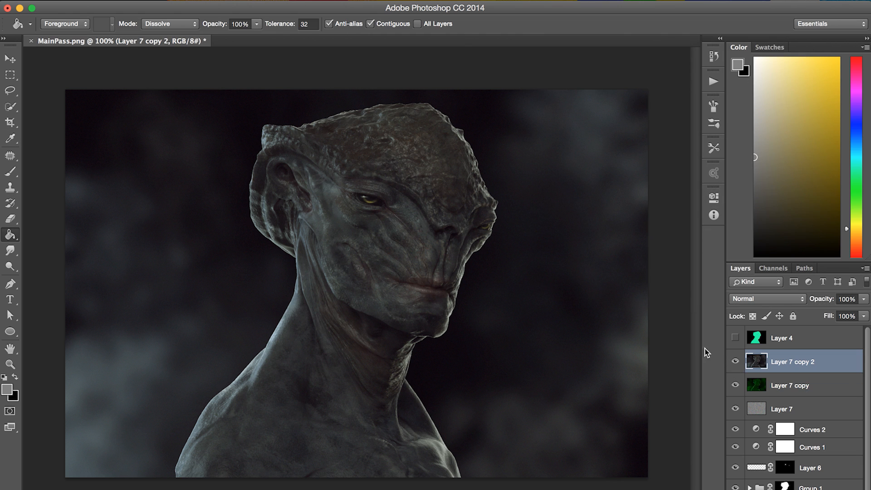
{"action": "key", "text": "super+l"}
{"action": "left_click", "coordinate": [621, 97]}
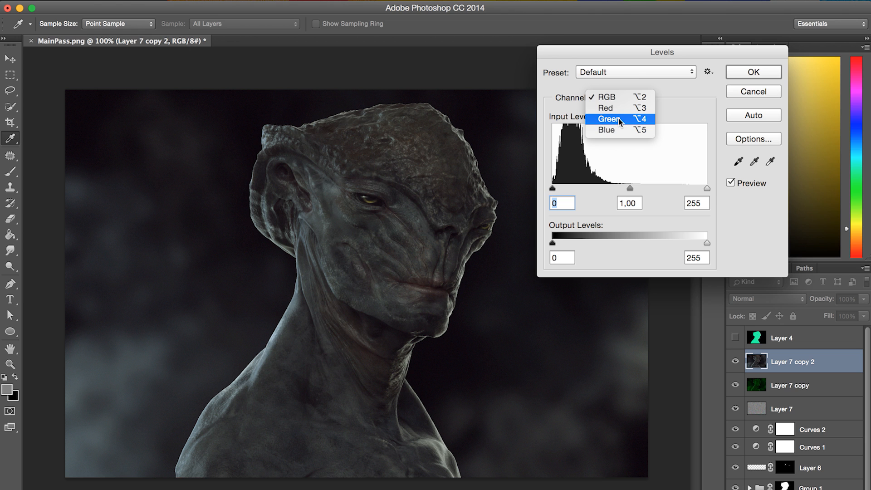
{"action": "left_click", "coordinate": [606, 108]}
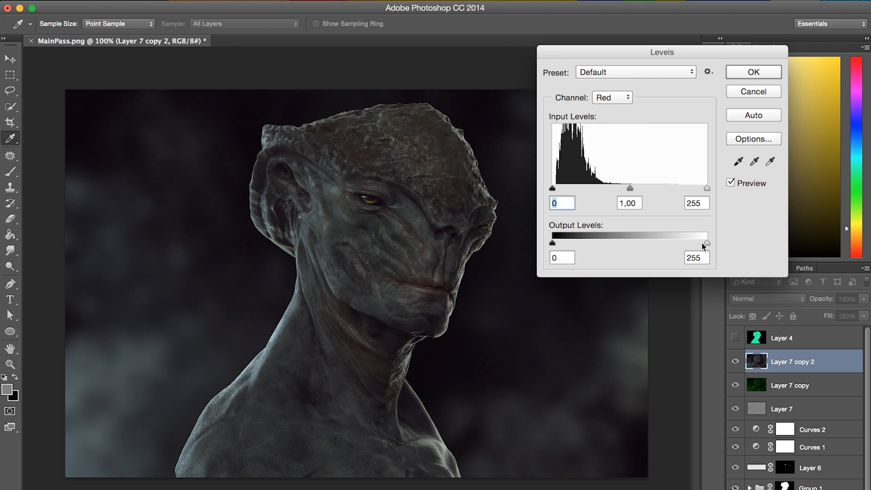
{"action": "left_click_drag", "start_coordinate": [707, 244], "coordinate": [540, 258]}
{"action": "left_click", "coordinate": [621, 98]}
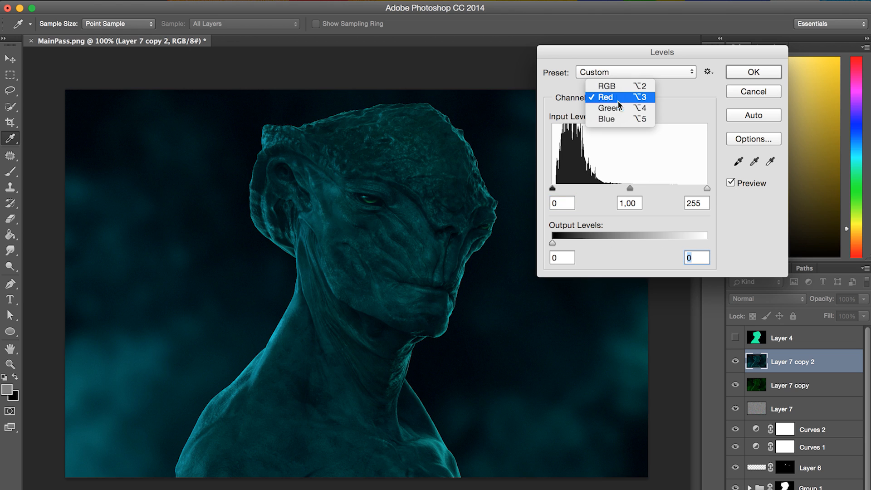
{"action": "left_click", "coordinate": [623, 108]}
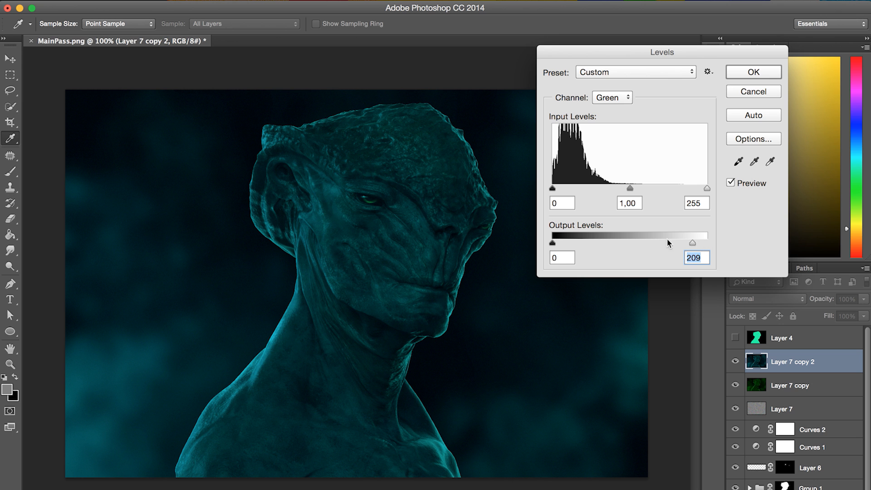
{"action": "left_click_drag", "start_coordinate": [692, 244], "coordinate": [569, 233]}
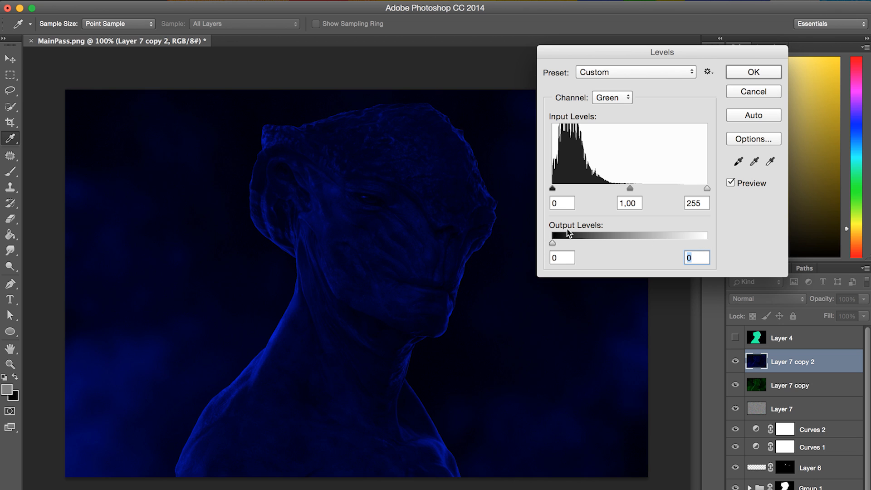
{"action": "left_click", "coordinate": [754, 73]}
{"action": "key", "text": "g"}
- Set both the blue and green copies to the Lighten blend mode, check their effect, and select the noise layer
{"action": "left_click", "coordinate": [790, 386], "text": "shift"}
{"action": "left_click", "coordinate": [767, 299]}
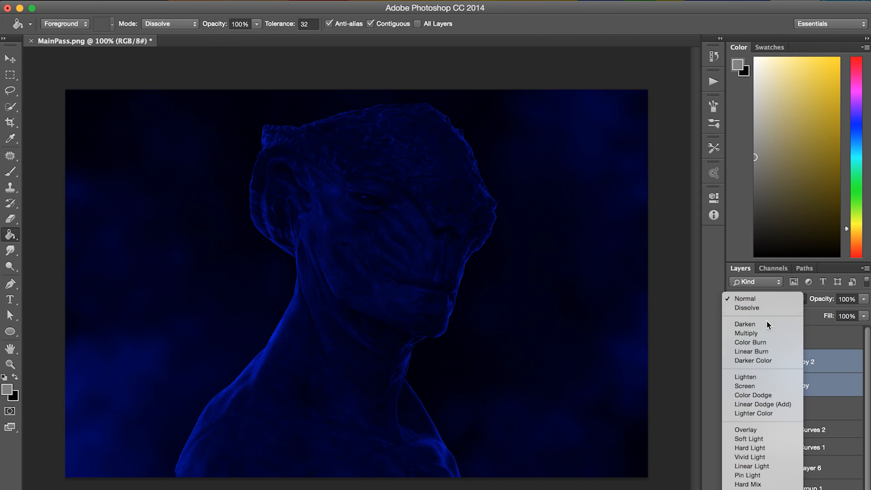
{"action": "left_click", "coordinate": [768, 387]}
{"action": "left_click", "coordinate": [771, 300]}
{"action": "left_click", "coordinate": [768, 291]}
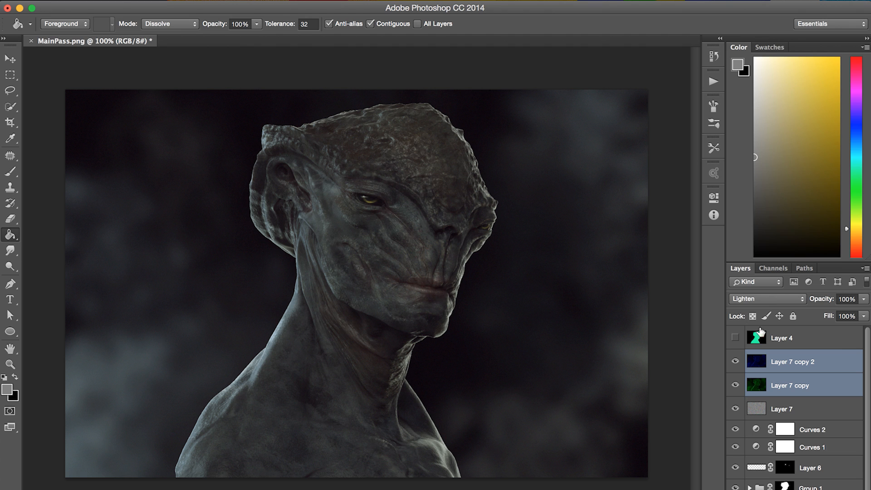
{"action": "left_click", "coordinate": [737, 362]}
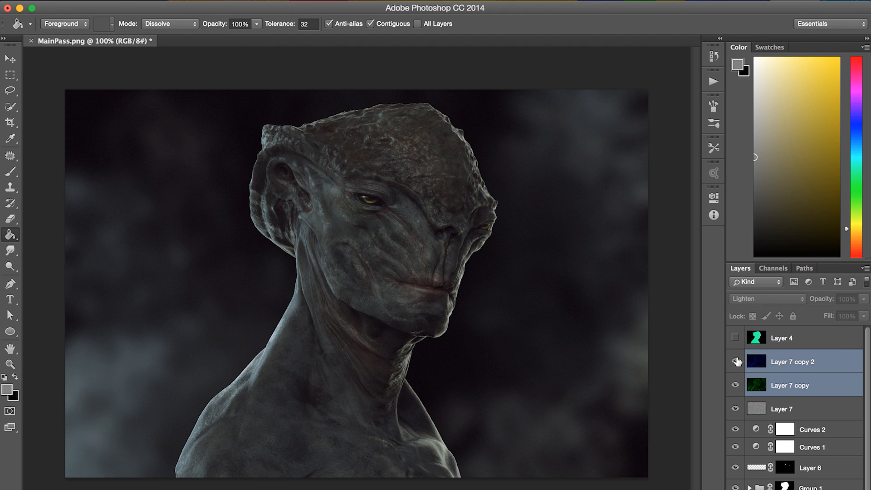
{"action": "left_click", "coordinate": [787, 410]}
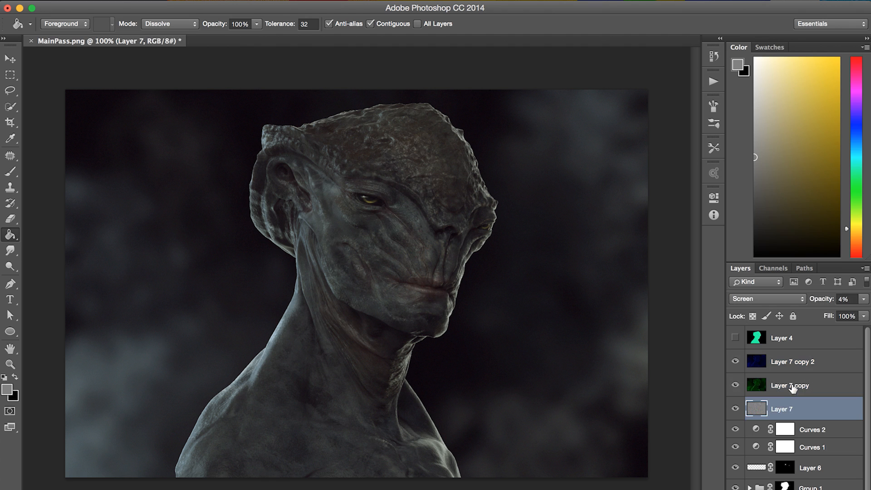
- Nudge Layer 7 copy and Layer 7 copy 2 slightly with the Move tool to offset the green and blue channels
{"action": "left_click", "coordinate": [792, 387]}
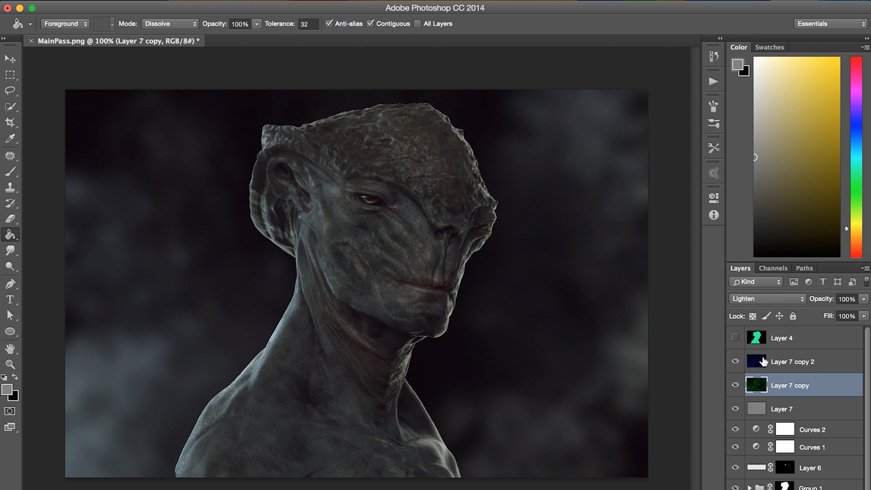
{"action": "key", "text": "v"}
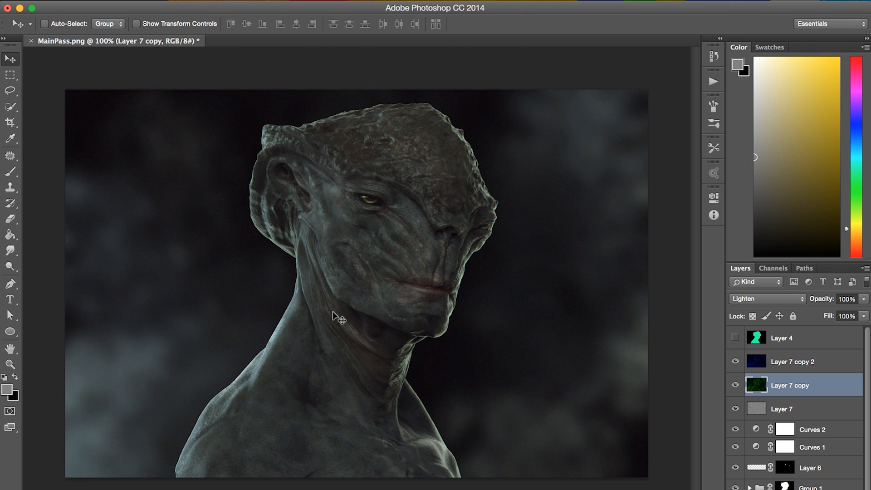
{"action": "left_click", "coordinate": [840, 361]}
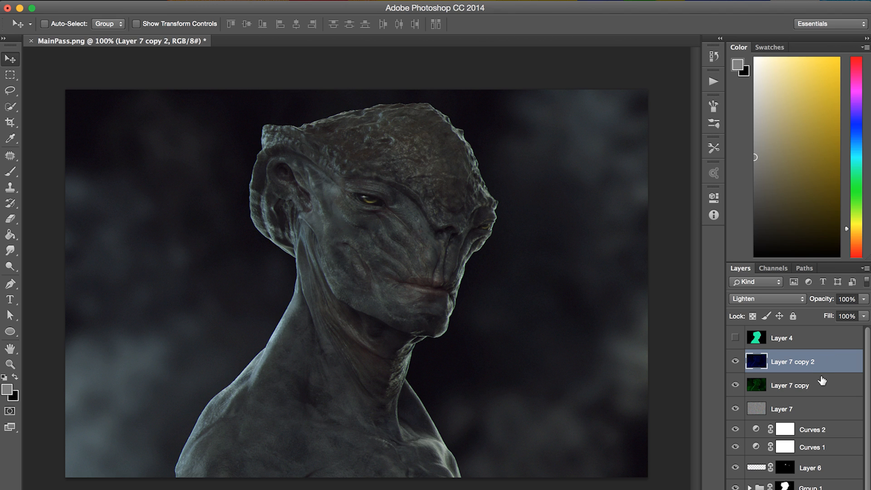
- Compare the image with Layer 7 copy and Layer 7 copy 2 hidden and shown
{"action": "left_click", "coordinate": [736, 363]}
{"action": "left_click", "coordinate": [737, 363]}
{"action": "left_click", "coordinate": [737, 381]}
{"action": "left_click", "coordinate": [736, 363]}
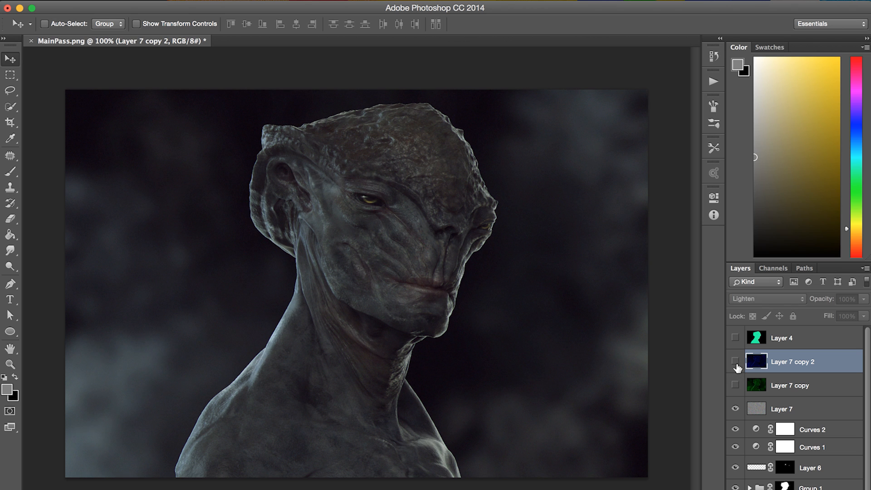
{"action": "left_click", "coordinate": [736, 361]}
{"action": "left_click", "coordinate": [735, 386]}
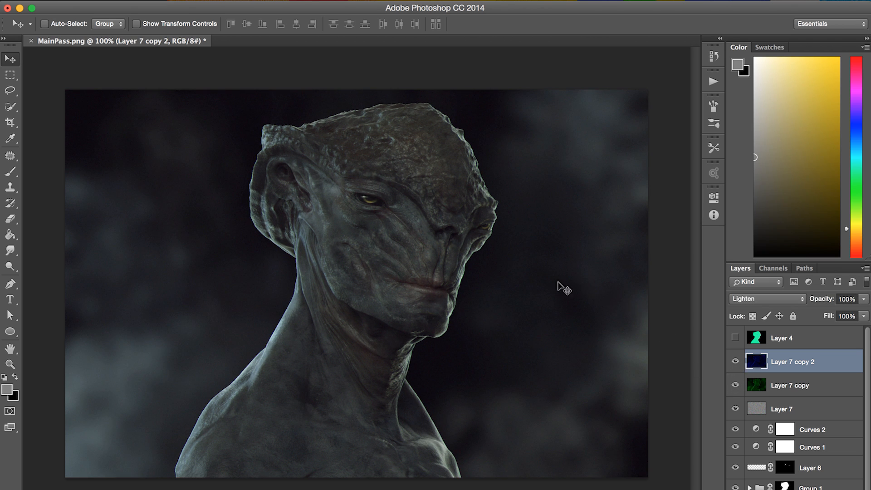
{"action": "left_click", "coordinate": [735, 363]}
{"action": "left_click", "coordinate": [736, 363]}
{"action": "left_click", "coordinate": [736, 386]}
{"action": "left_click", "coordinate": [735, 362]}
- Group Layer 7 copy and Layer 7 copy 2, make both visible, and compare the image with the group hidden and shown
{"action": "left_click", "coordinate": [792, 386]}
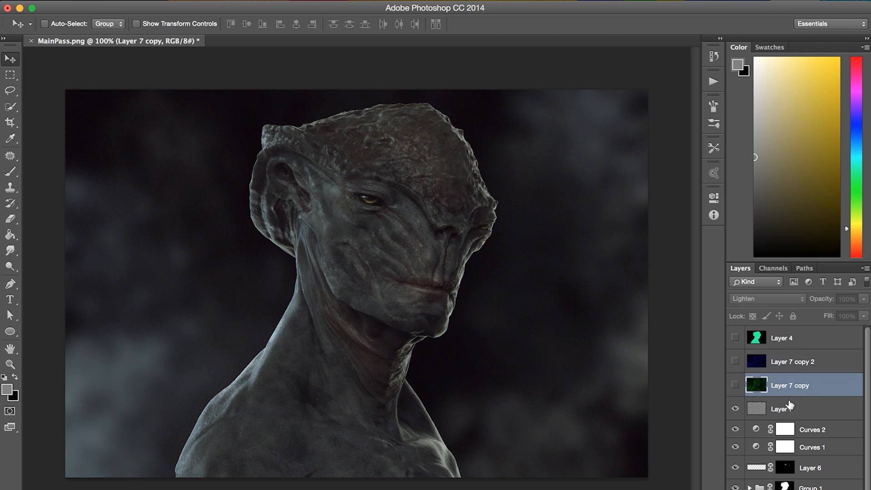
{"action": "left_click", "coordinate": [790, 362], "text": "shift"}
{"action": "key", "text": "super+g"}
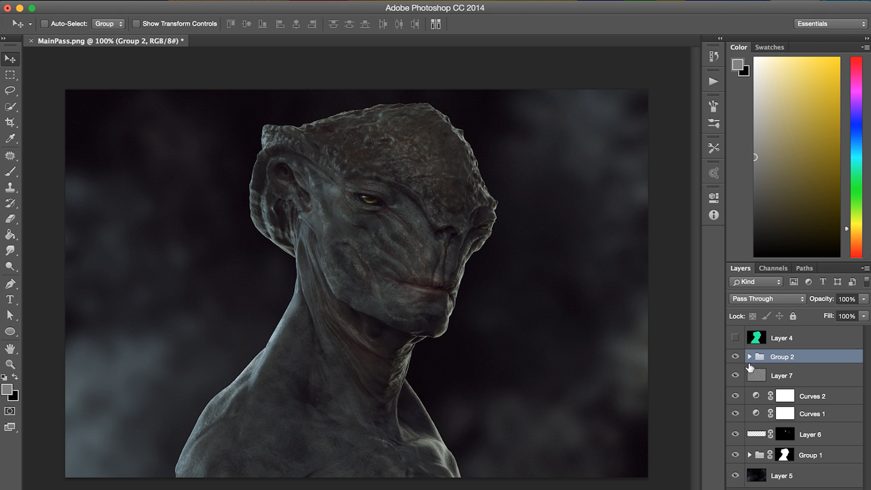
{"action": "left_click", "coordinate": [750, 357]}
{"action": "left_click", "coordinate": [735, 379]}
{"action": "left_click", "coordinate": [736, 396]}
{"action": "left_click", "coordinate": [736, 357]}
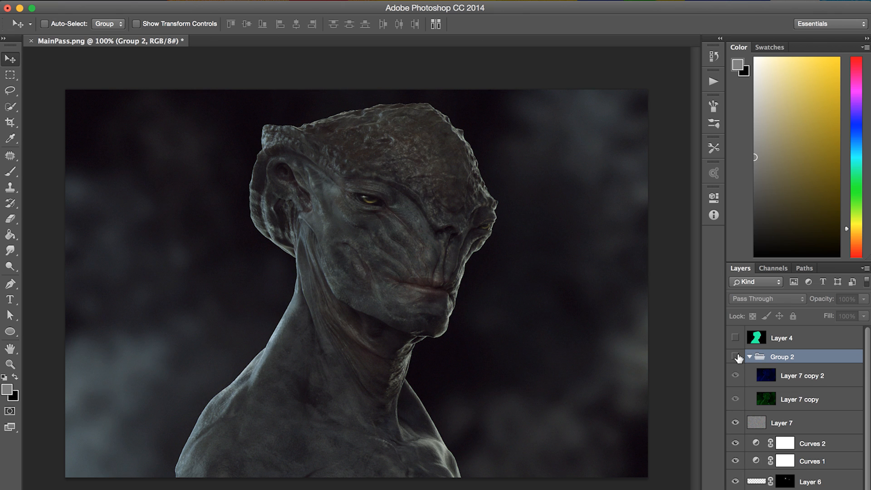
{"action": "left_click", "coordinate": [736, 357]}
{"action": "left_click", "coordinate": [736, 357]}
{"action": "left_click", "coordinate": [735, 357]}
- Try placing the noise layer, Layer 7, above Group 2 in the layer stack
{"action": "left_click_drag", "start_coordinate": [782, 422], "coordinate": [780, 350]}
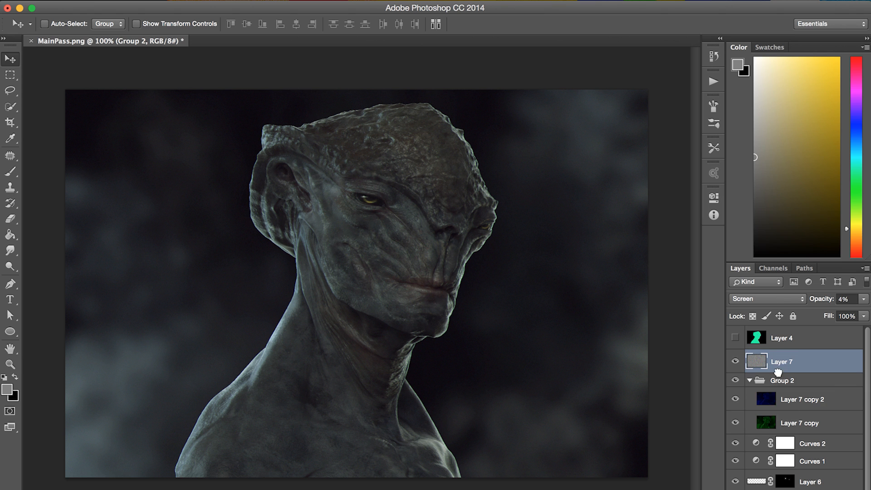
{"action": "left_click", "coordinate": [736, 381]}
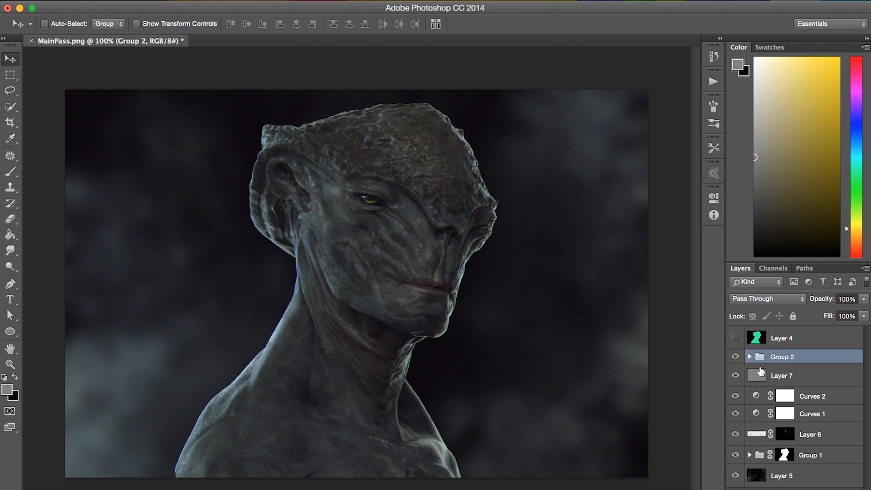
- Duplicate all layers from Group 2 down to Layer 5 and merge the duplicates into one layer above Group 2
{"action": "left_click", "coordinate": [801, 476]}
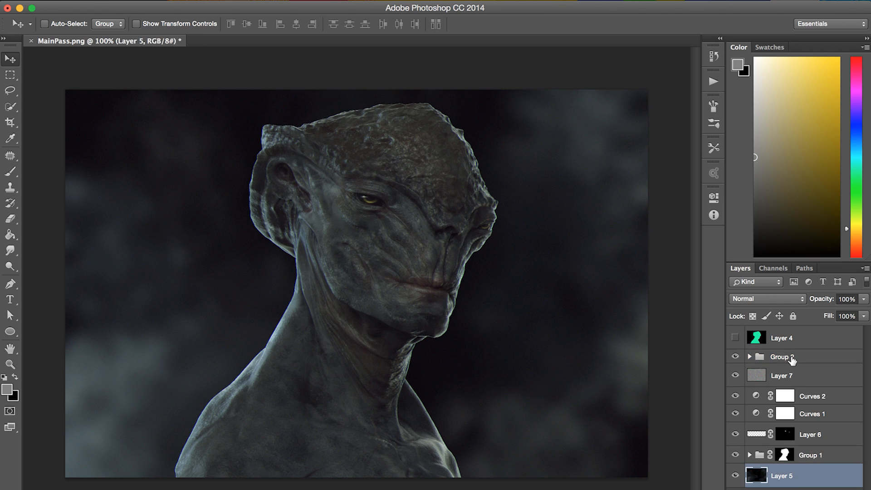
{"action": "left_click", "coordinate": [789, 358], "text": "shift"}
{"action": "key", "text": "super+j"}
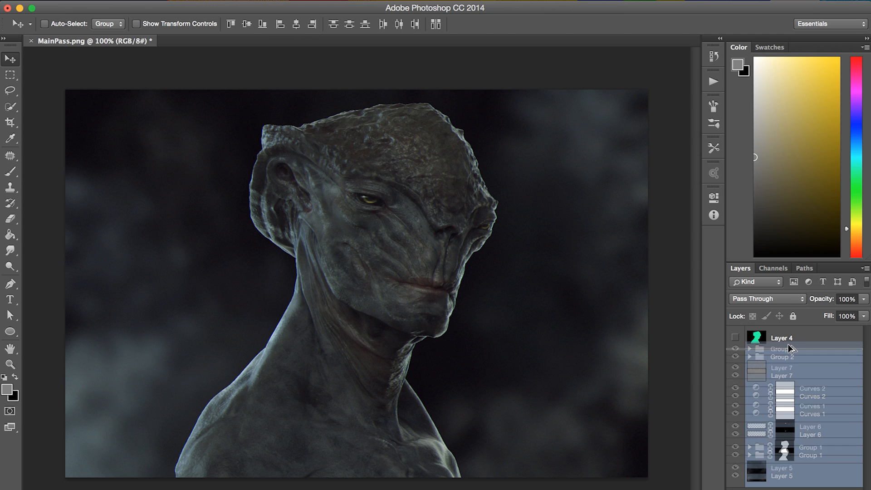
{"action": "right_click", "coordinate": [813, 397]}
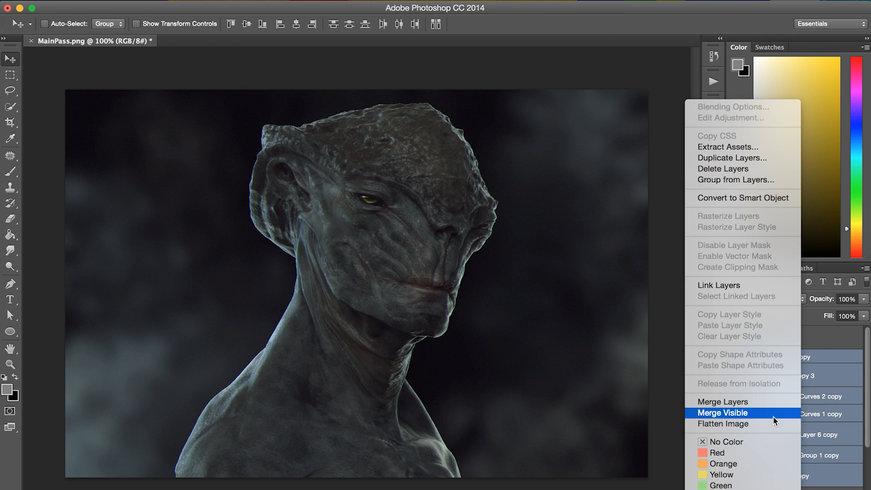
{"action": "left_click", "coordinate": [772, 402]}
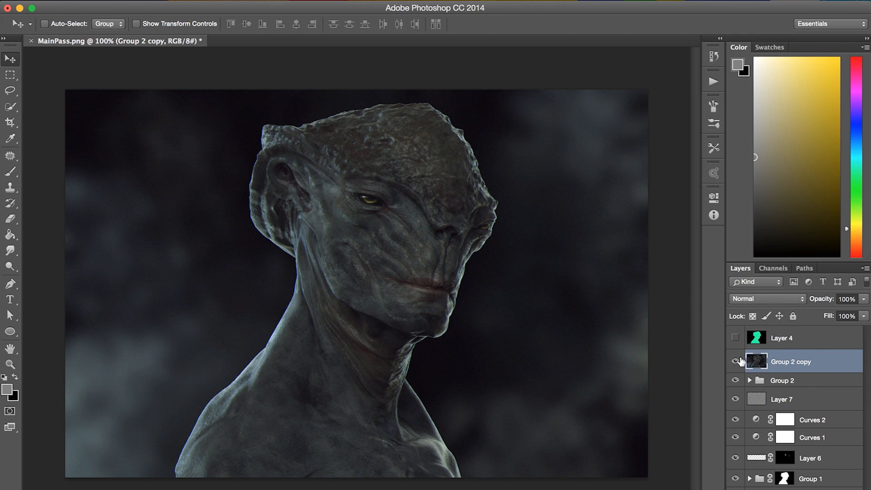
- Apply the Emboss filter to Group 2 copy with a -90° angle, 1-pixel height and 500% amount
{"action": "left_click", "coordinate": [315, 1]}
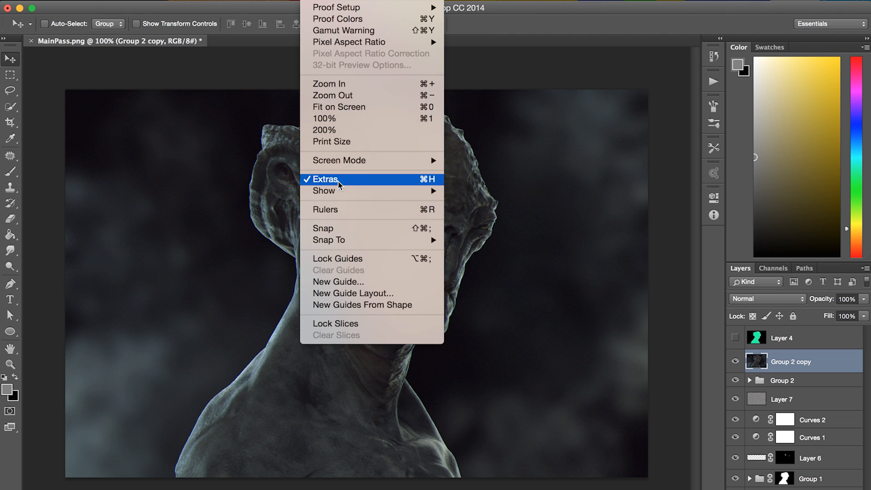
{"action": "mouse_move", "coordinate": [280, 1]}
{"action": "mouse_move", "coordinate": [350, 221]}
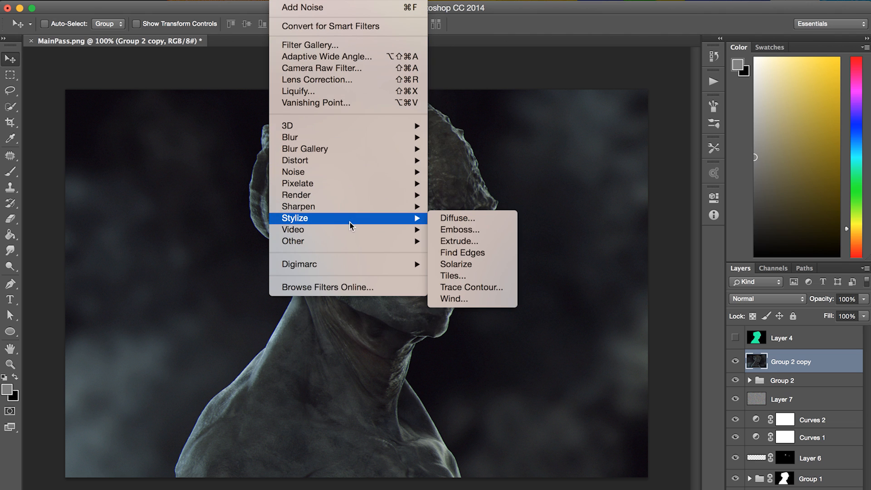
{"action": "left_click", "coordinate": [471, 231]}
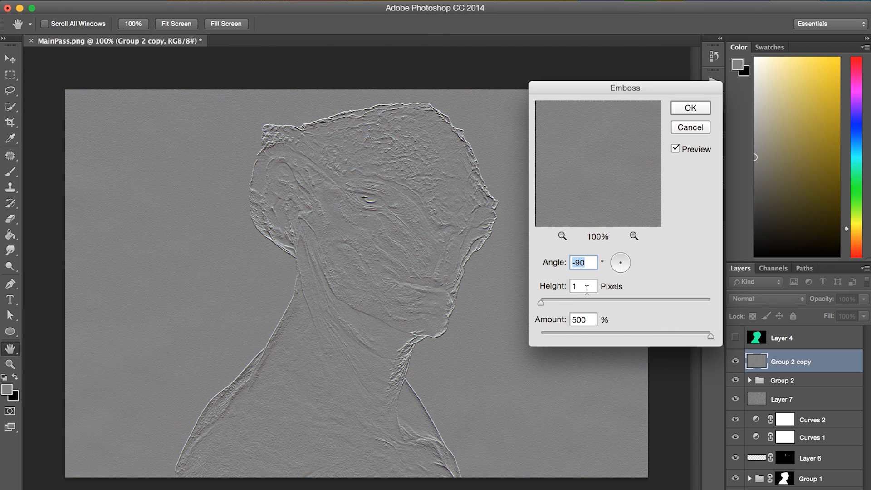
{"action": "left_click", "coordinate": [690, 109]}
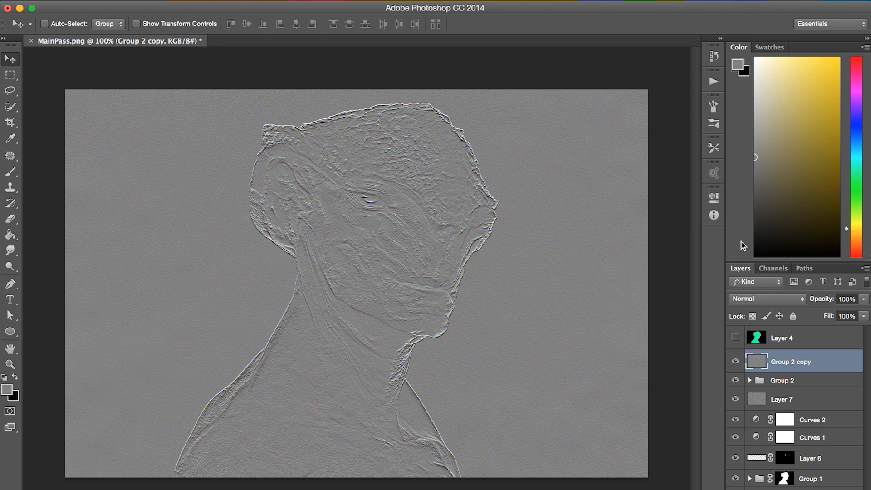
- Set the embossed Group 2 copy to the Overlay blend mode and compare the image with it hidden and shown
{"action": "left_click", "coordinate": [745, 301]}
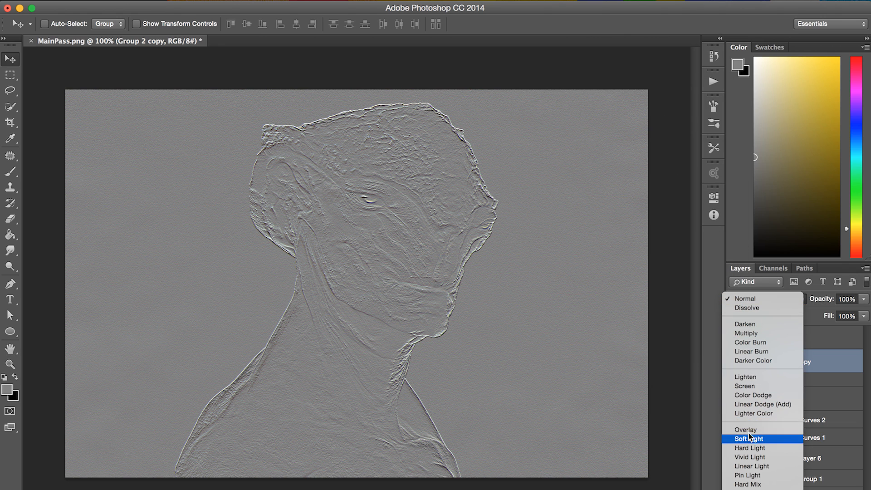
{"action": "scroll", "coordinate": [744, 426], "scroll_direction": "down", "scroll_amount": 3}
{"action": "left_click", "coordinate": [746, 395]}
{"action": "left_click", "coordinate": [735, 362]}
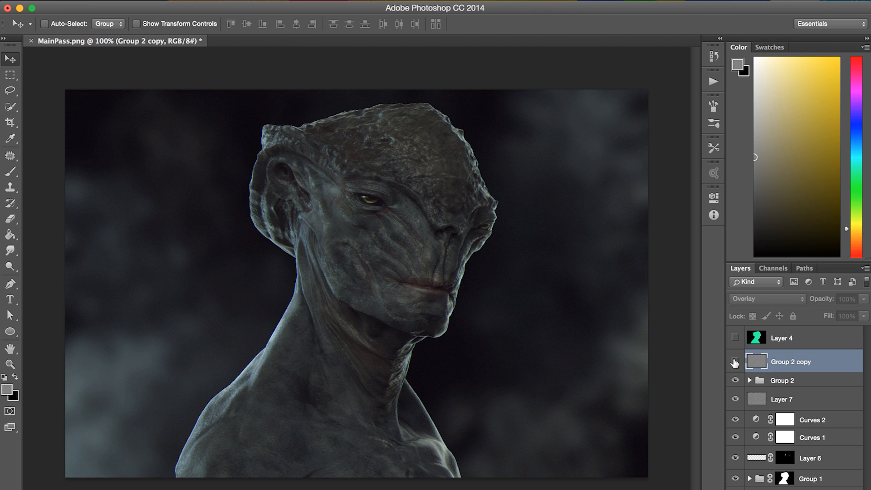
{"action": "left_click", "coordinate": [735, 362]}
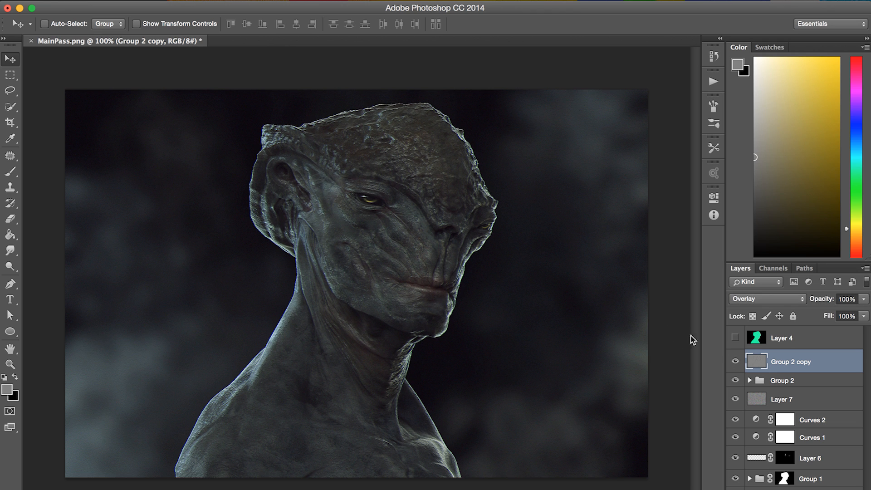
{"action": "left_click", "coordinate": [736, 361]}
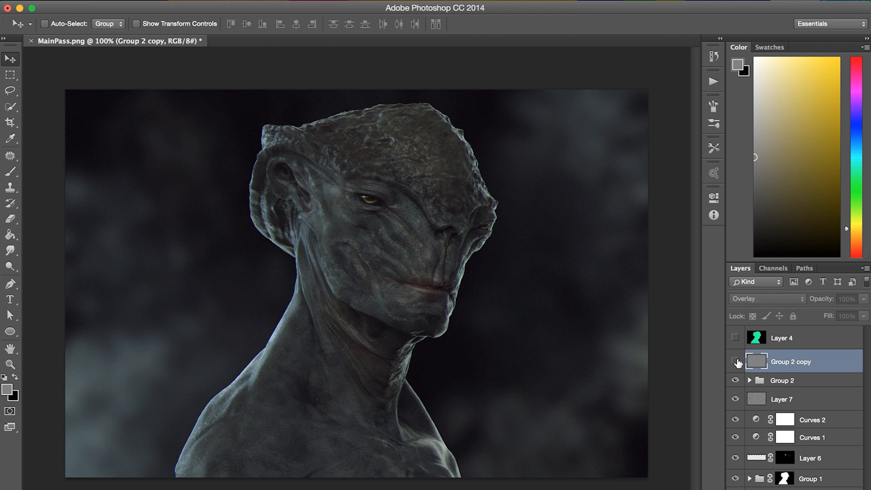
{"action": "left_click", "coordinate": [735, 362]}
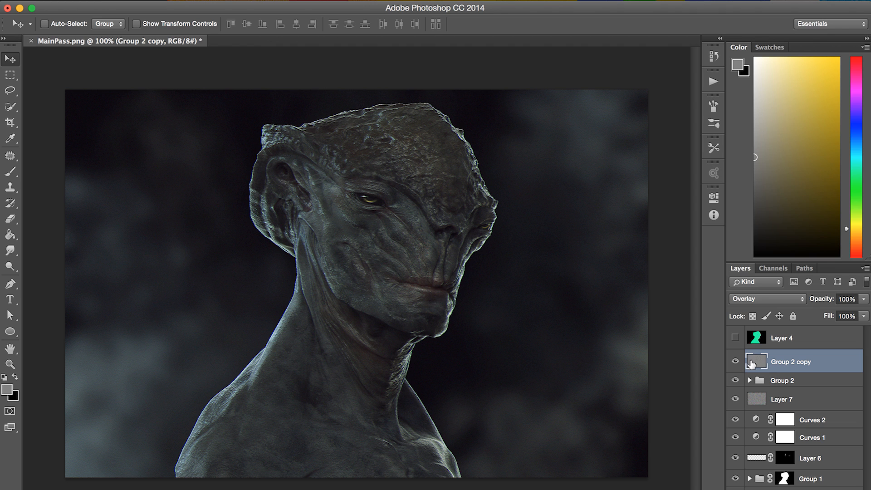
- Try Group 2 copy at 60% opacity and check the sharpening with the layer hidden and shown
{"action": "left_click", "coordinate": [864, 299]}
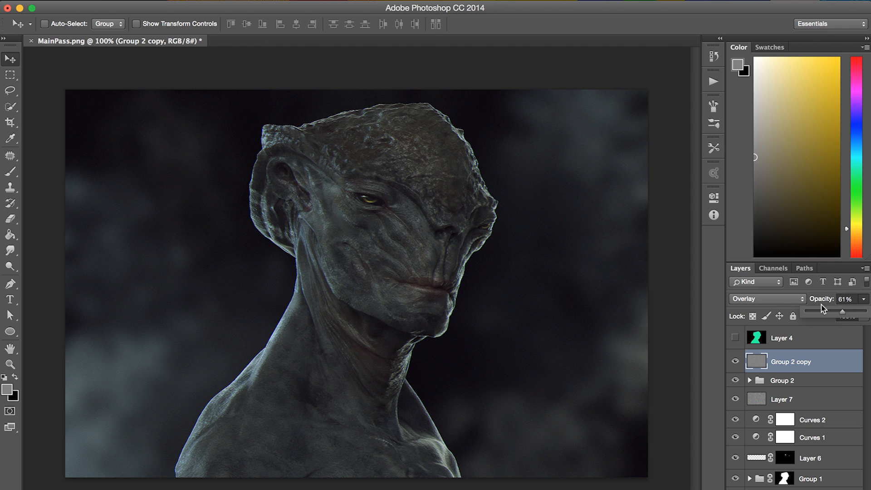
{"action": "left_click_drag", "start_coordinate": [835, 314], "coordinate": [829, 314]}
{"action": "left_click_drag", "start_coordinate": [815, 301], "coordinate": [821, 300]}
{"action": "left_click", "coordinate": [736, 361]}
{"action": "left_click", "coordinate": [736, 361]}
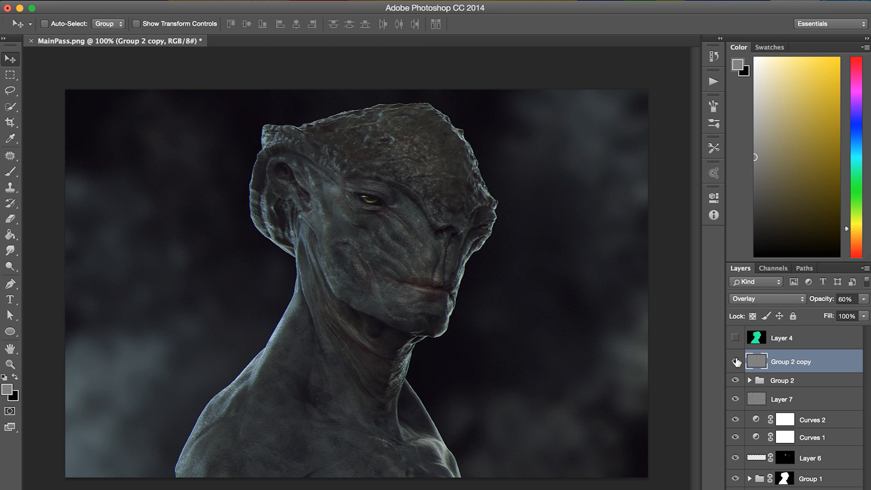
- Try Group 2 copy at 28% opacity and compare the image with and without it
{"action": "left_click", "coordinate": [863, 300]}
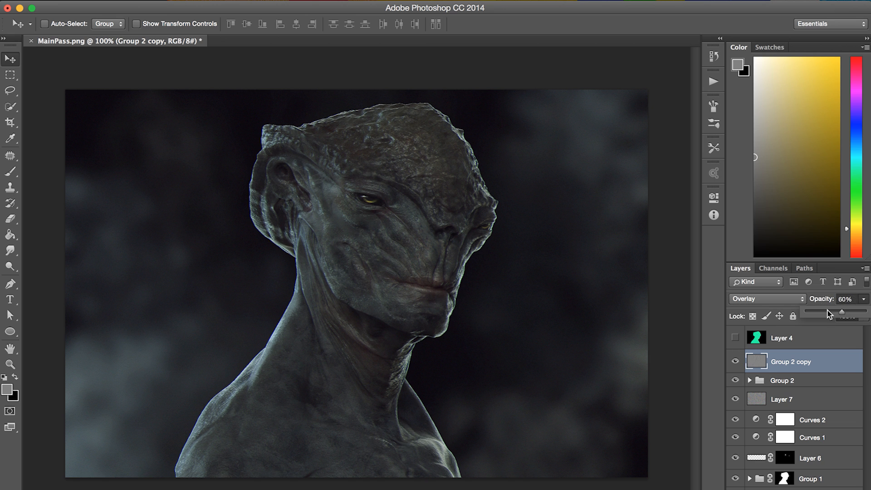
{"action": "left_click_drag", "start_coordinate": [818, 312], "coordinate": [823, 311]}
{"action": "left_click", "coordinate": [734, 362]}
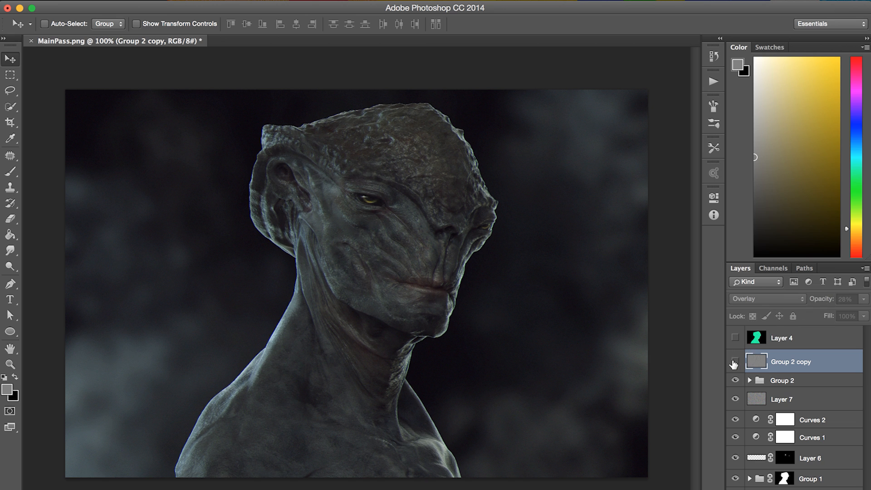
{"action": "left_click", "coordinate": [734, 361]}
{"action": "left_click", "coordinate": [735, 362]}
{"action": "left_click", "coordinate": [734, 363]}
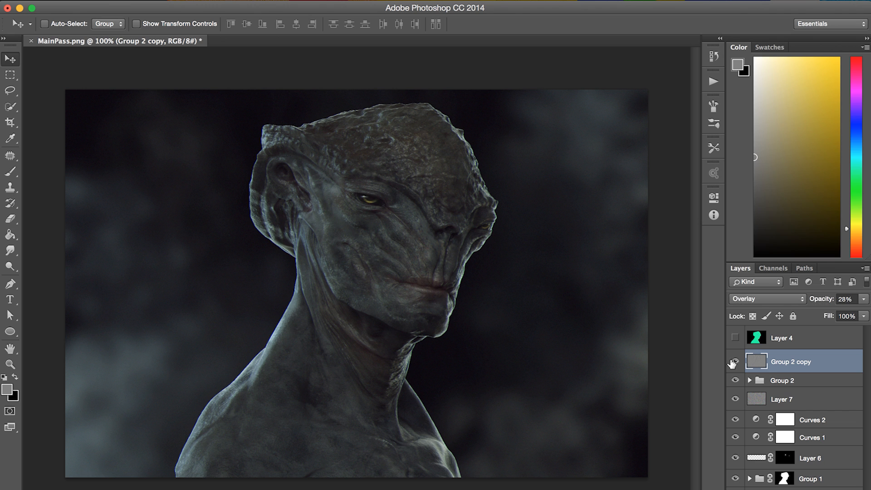
{"action": "left_click", "coordinate": [734, 363]}
{"action": "left_click", "coordinate": [734, 363]}
- Set the opacity of Group 2 copy to 37% and check its effect on the image
{"action": "left_click", "coordinate": [864, 299]}
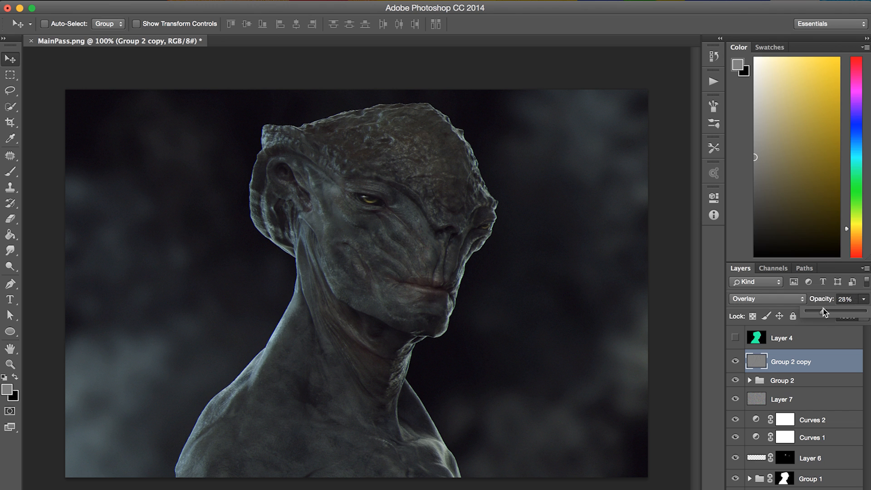
{"action": "left_click", "coordinate": [736, 362]}
{"action": "left_click", "coordinate": [736, 362]}
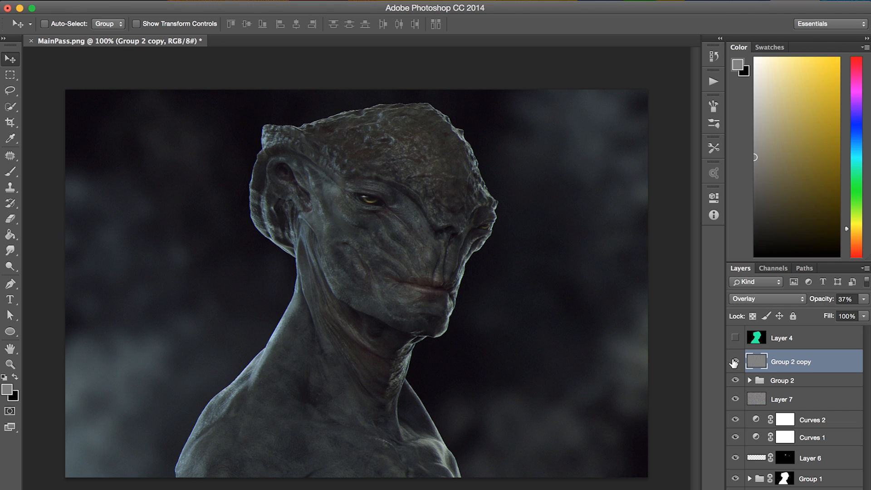